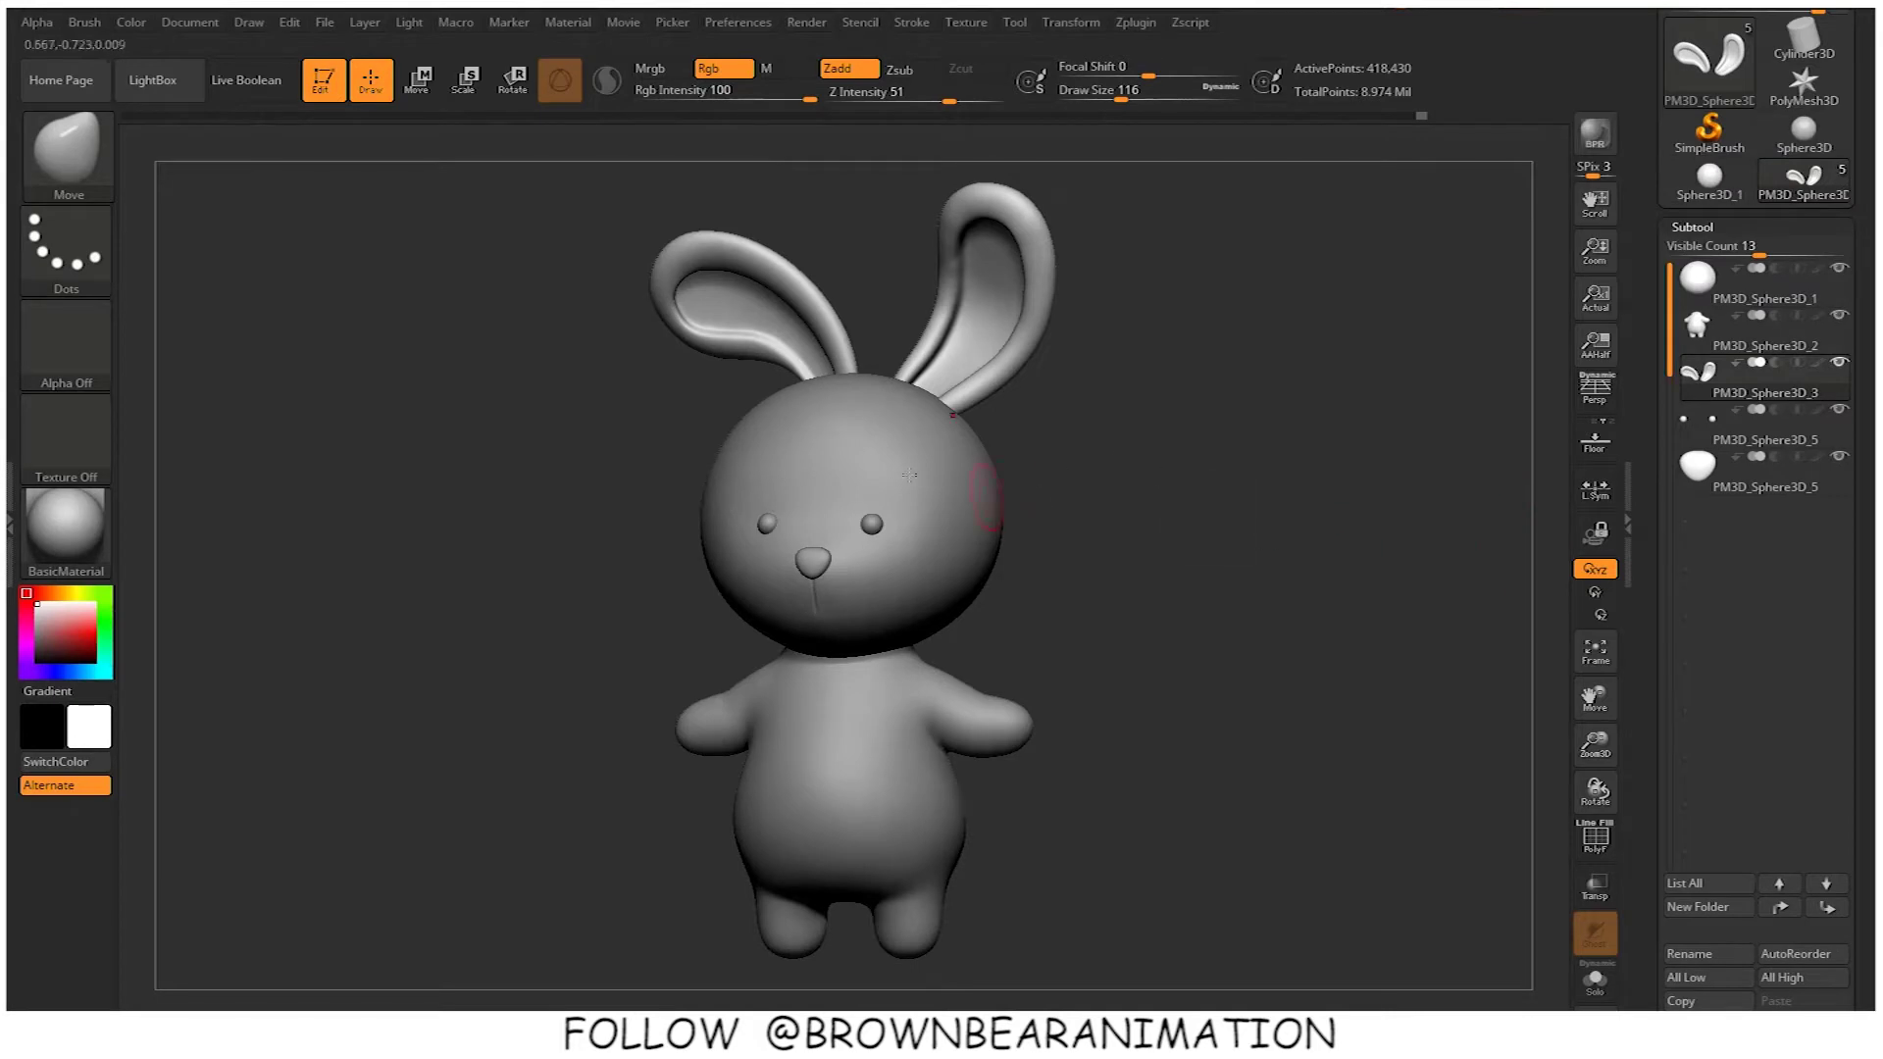
Fill the eyes subtool with black and the ToyPlastic material, with Mrgb enabled
left_click(871, 524, "alt")
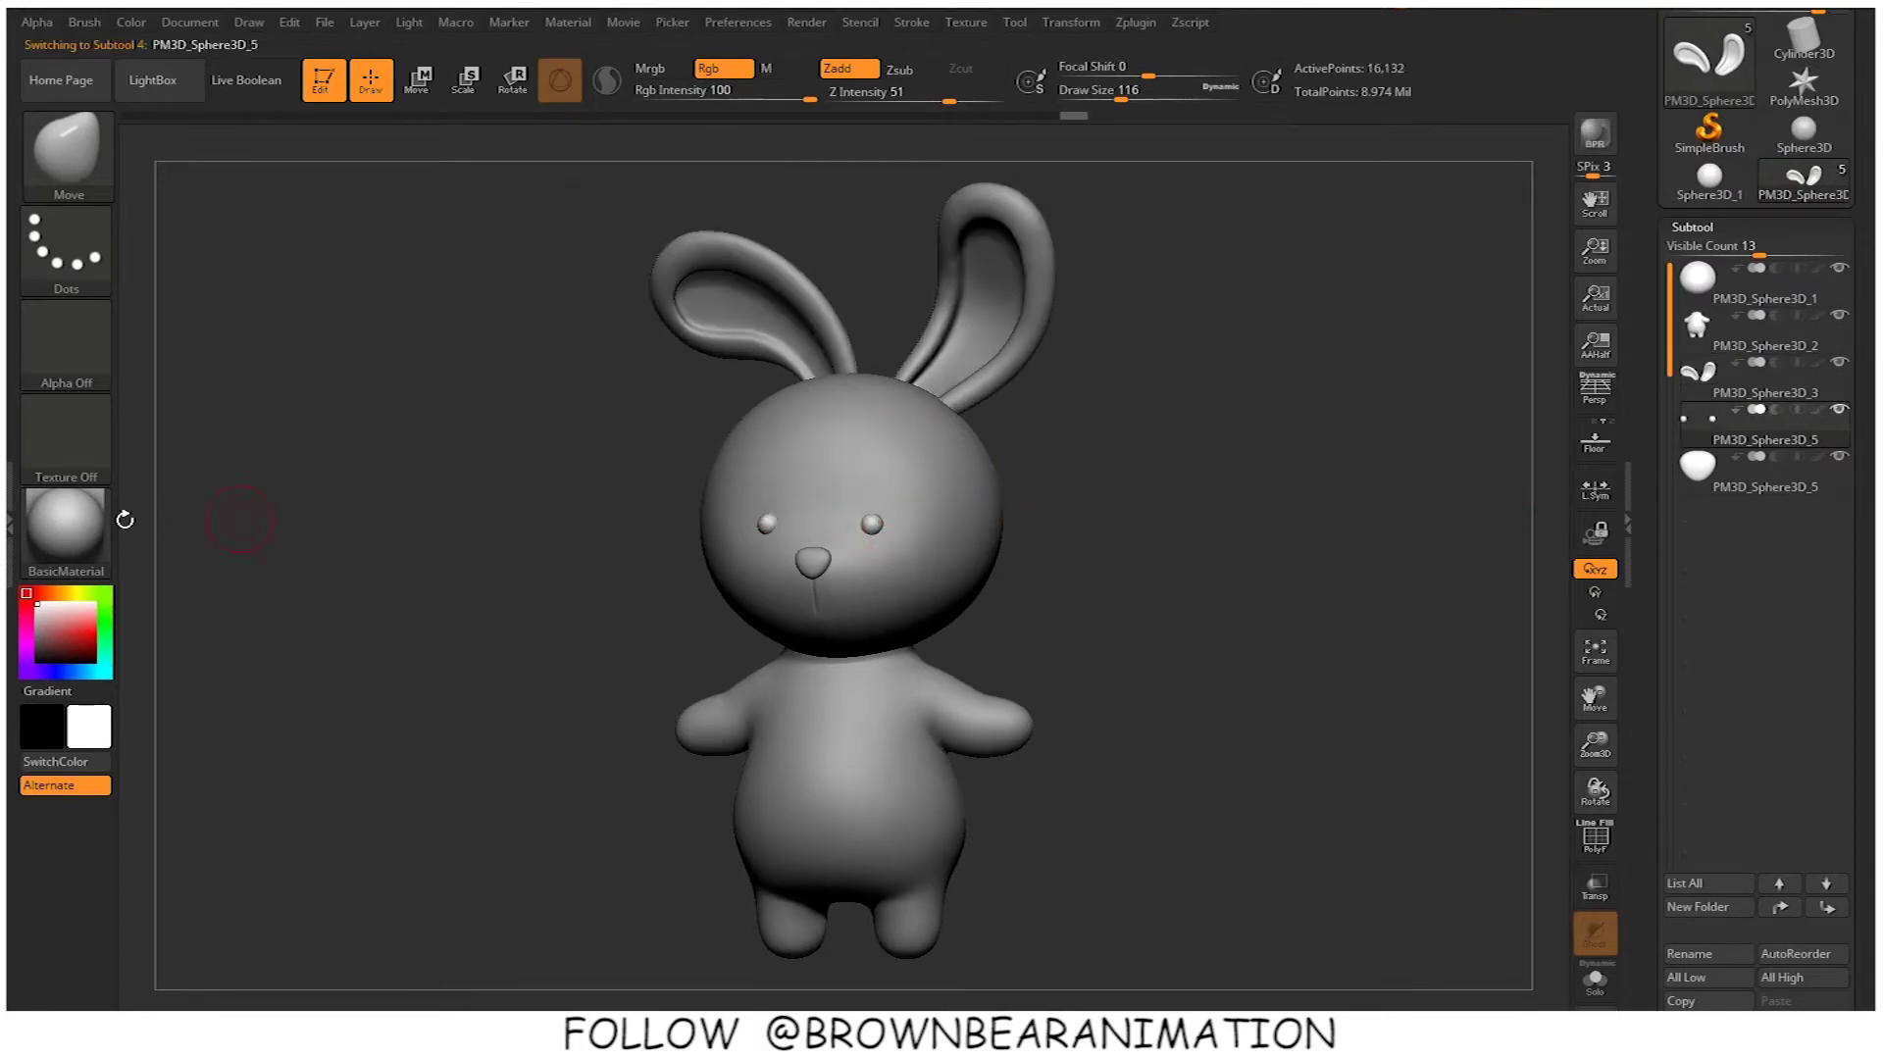
left_click(62, 529)
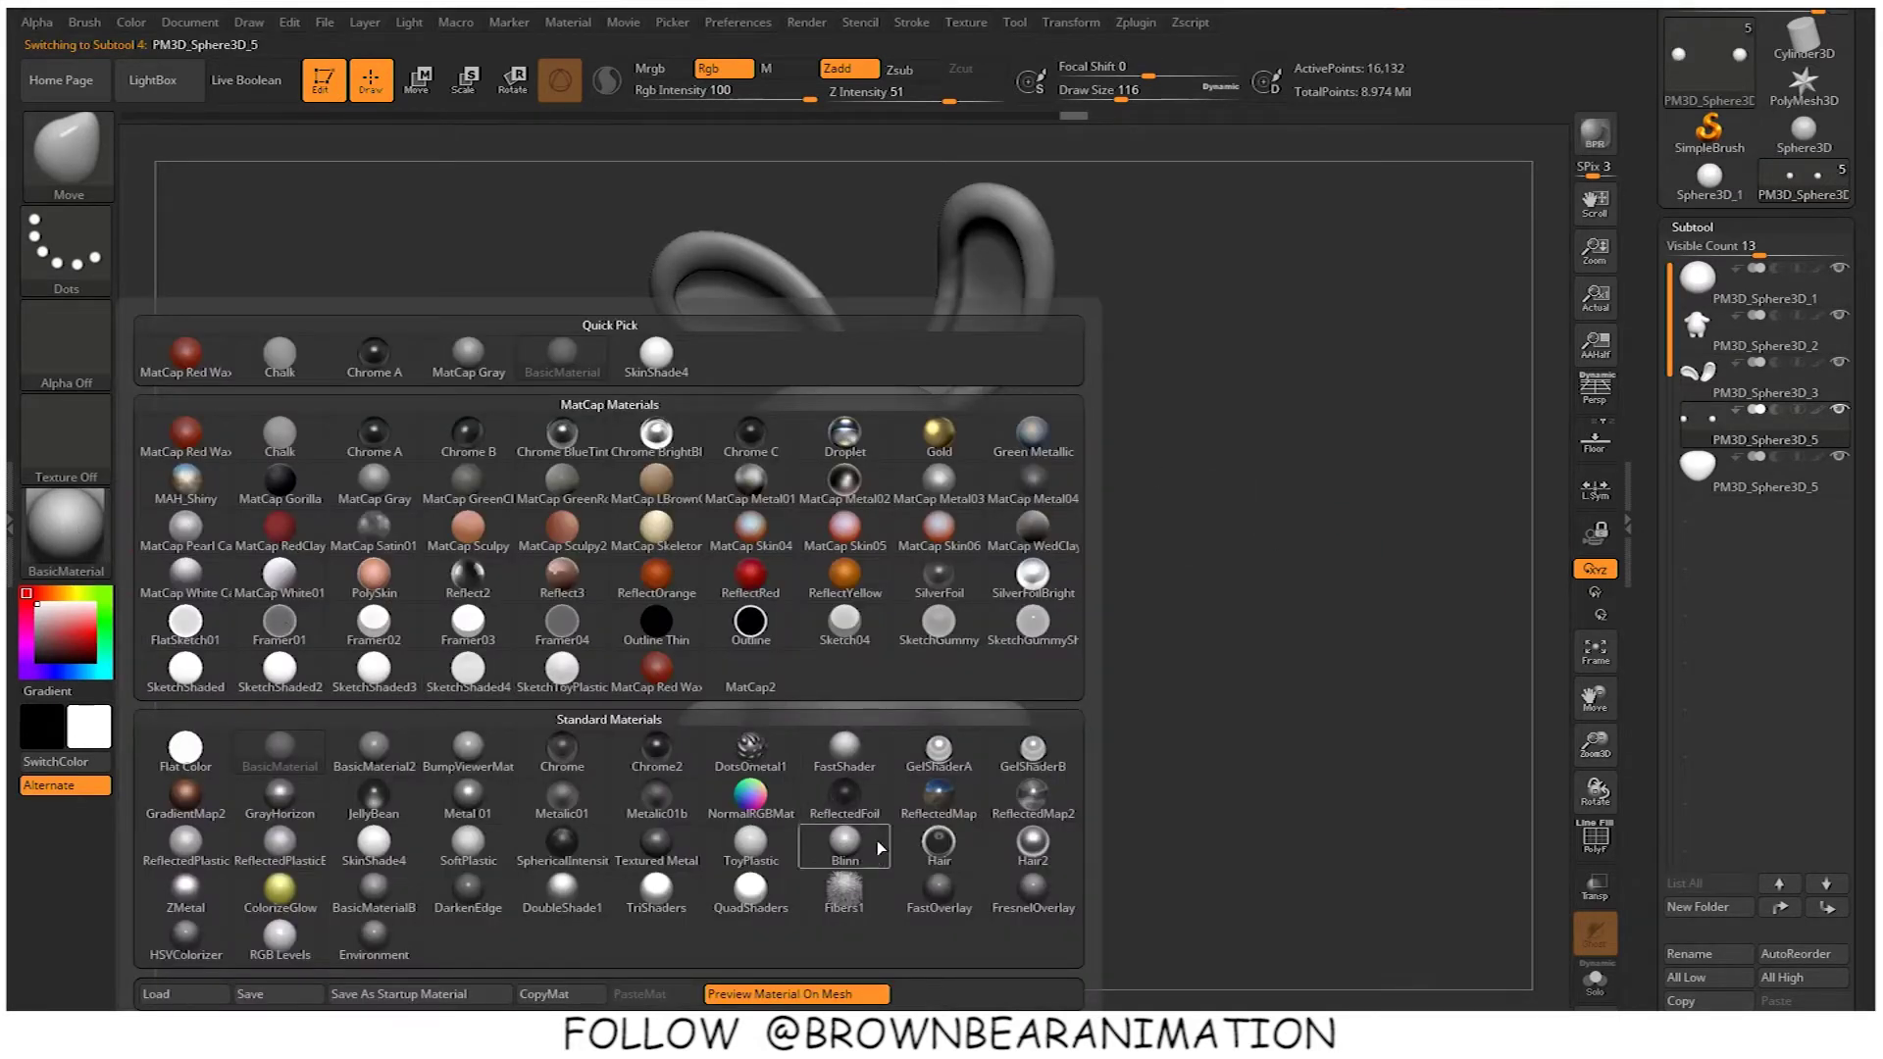
left_click(750, 846)
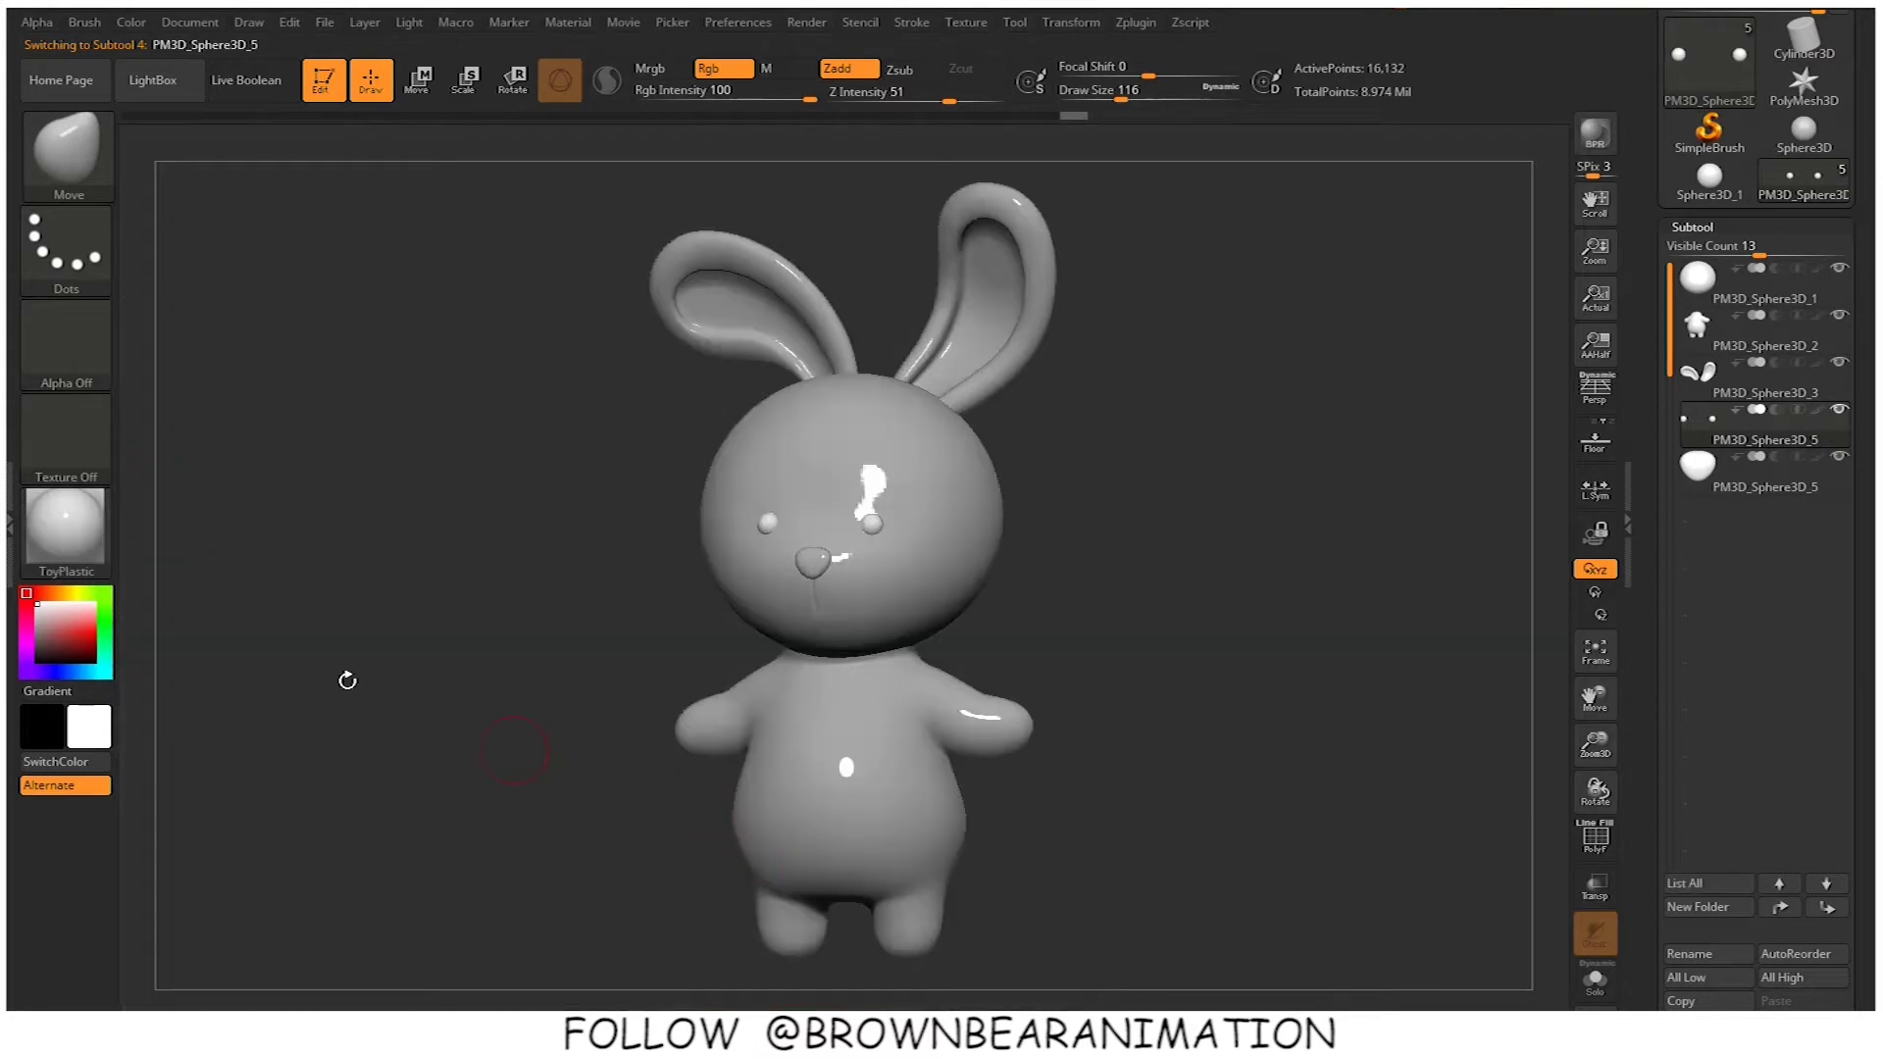
left_click(19, 673)
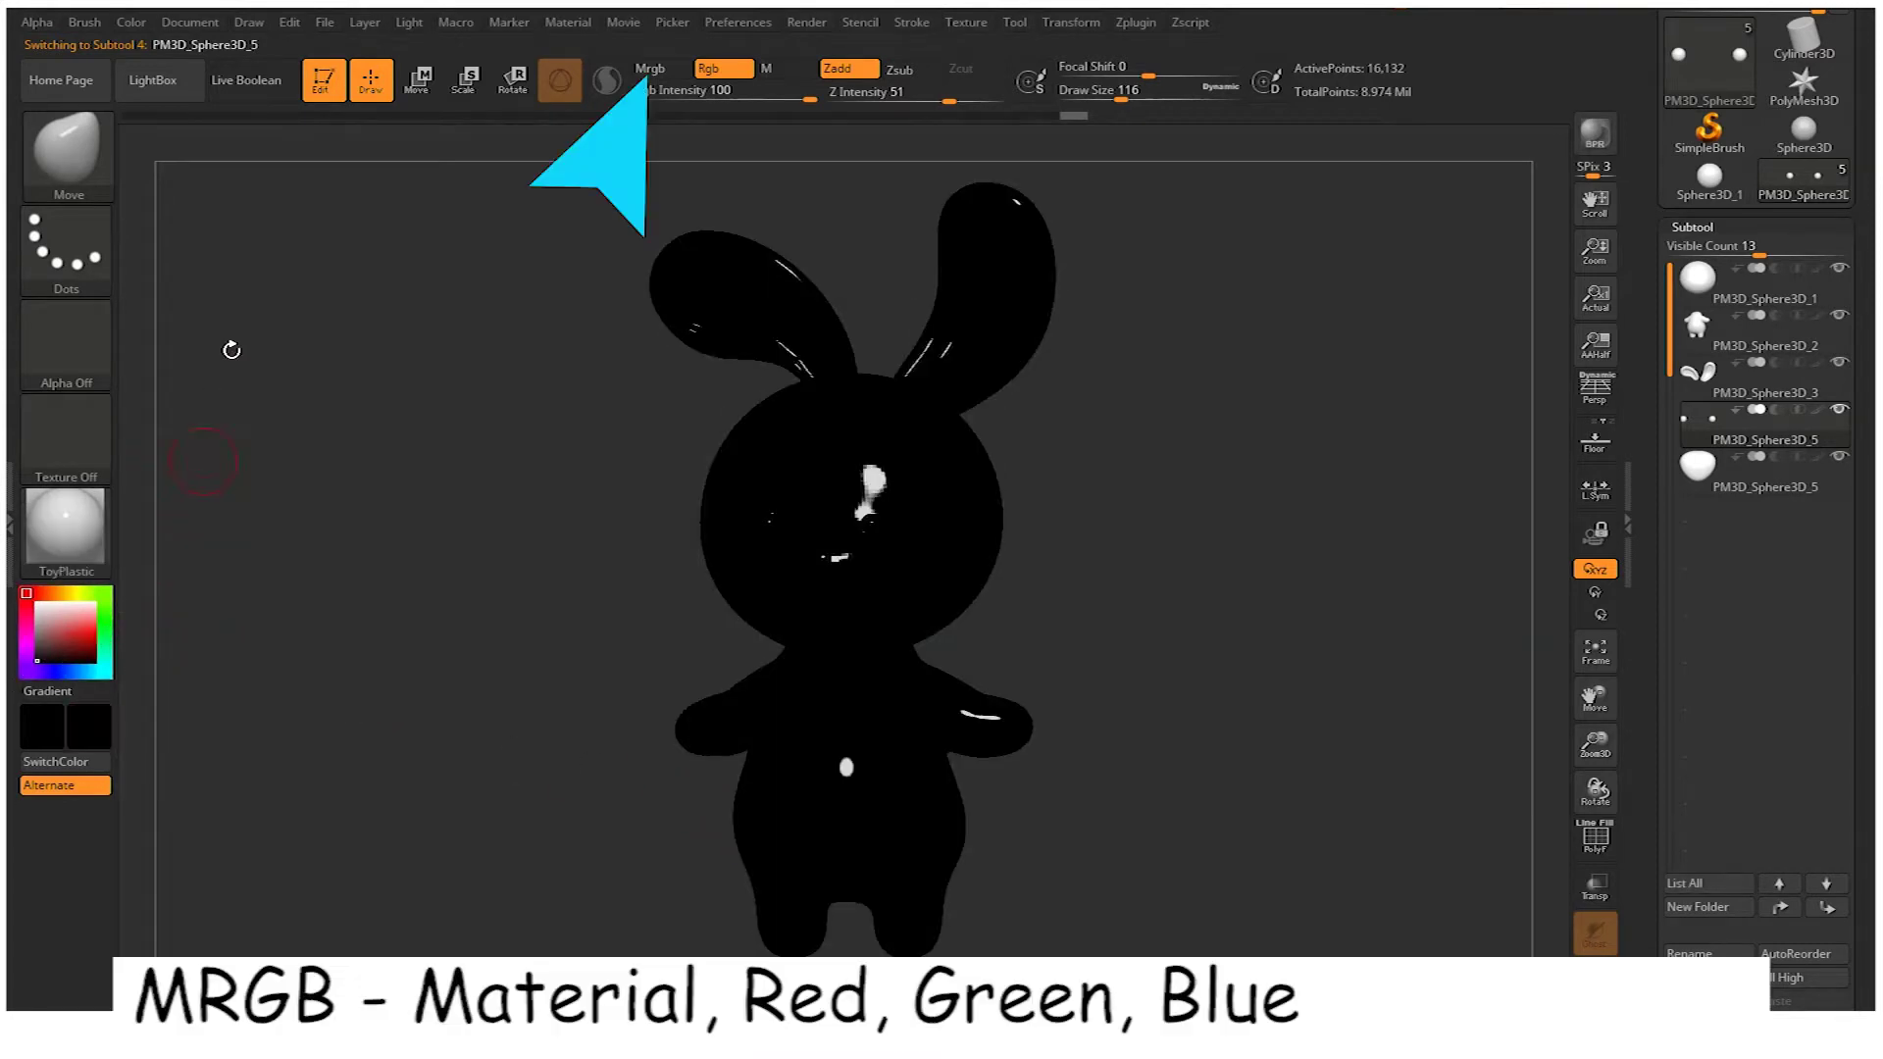
left_click(131, 24)
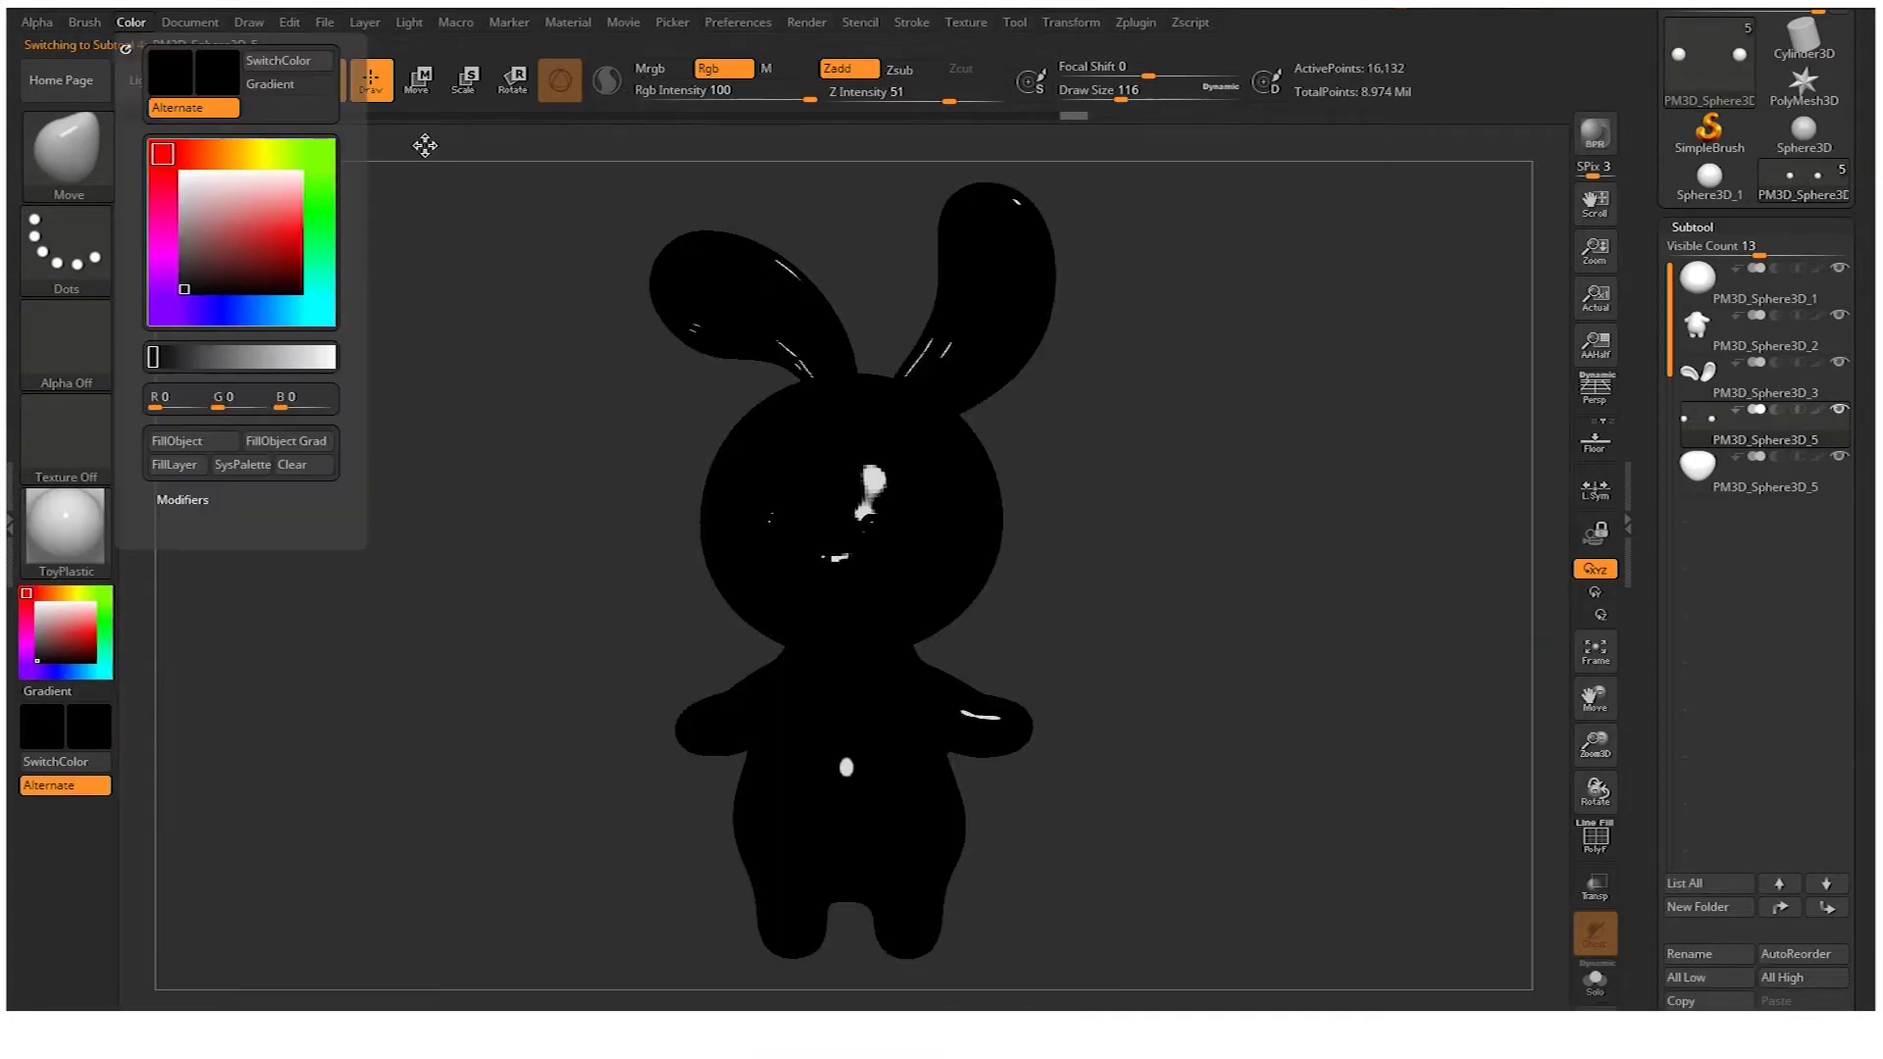
left_click(655, 74)
left_click(142, 25)
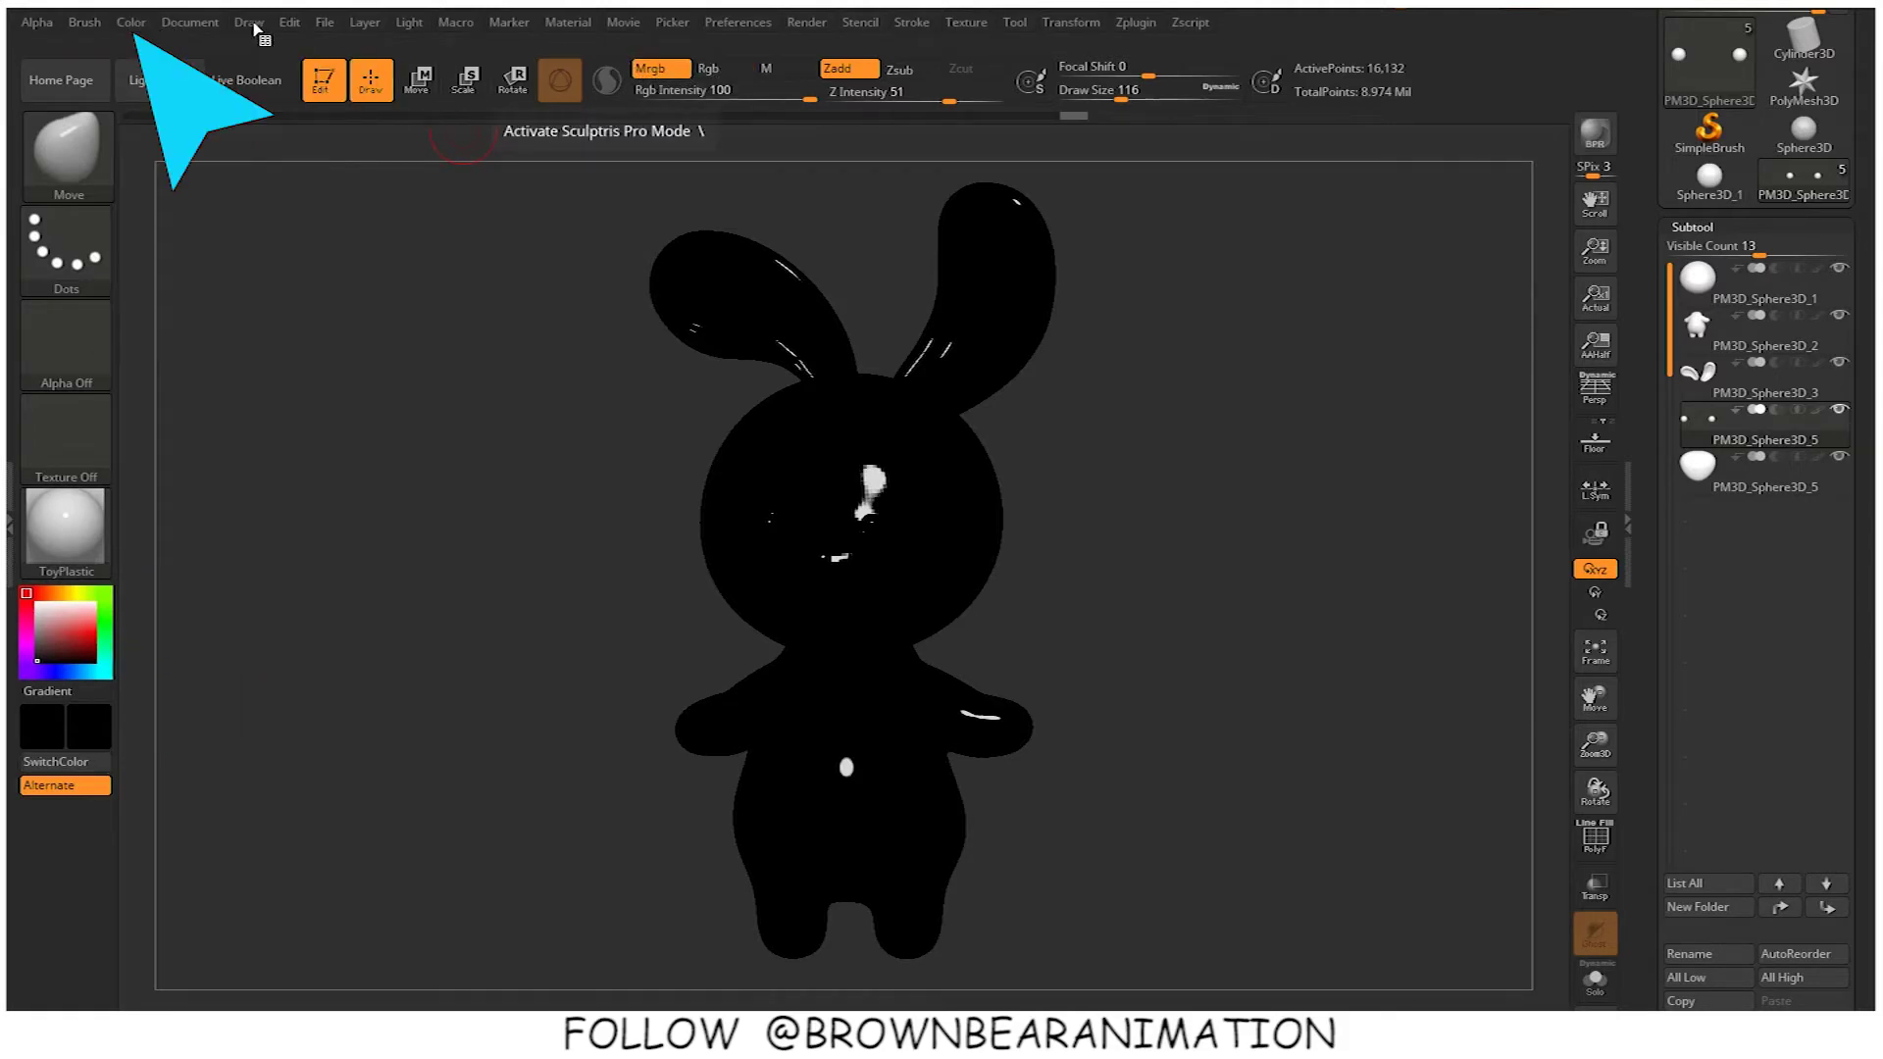
left_click(147, 26)
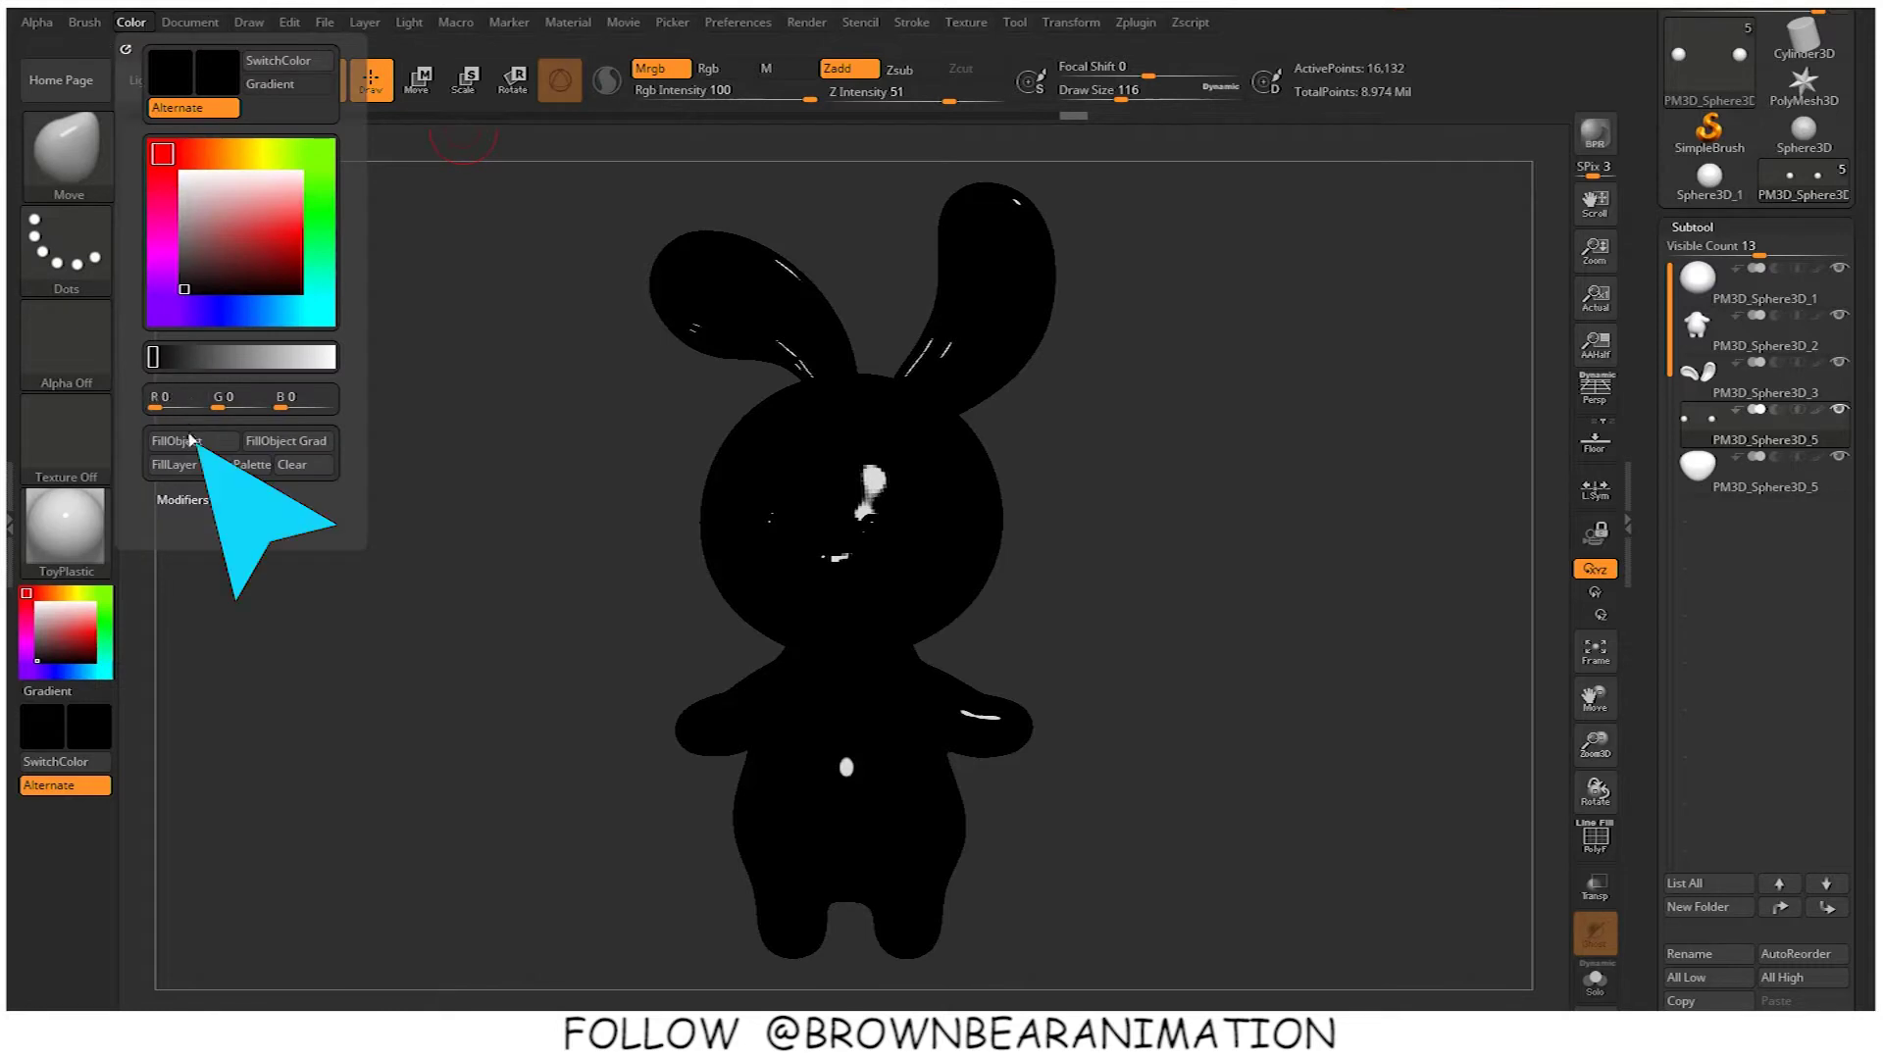
left_click(79, 532)
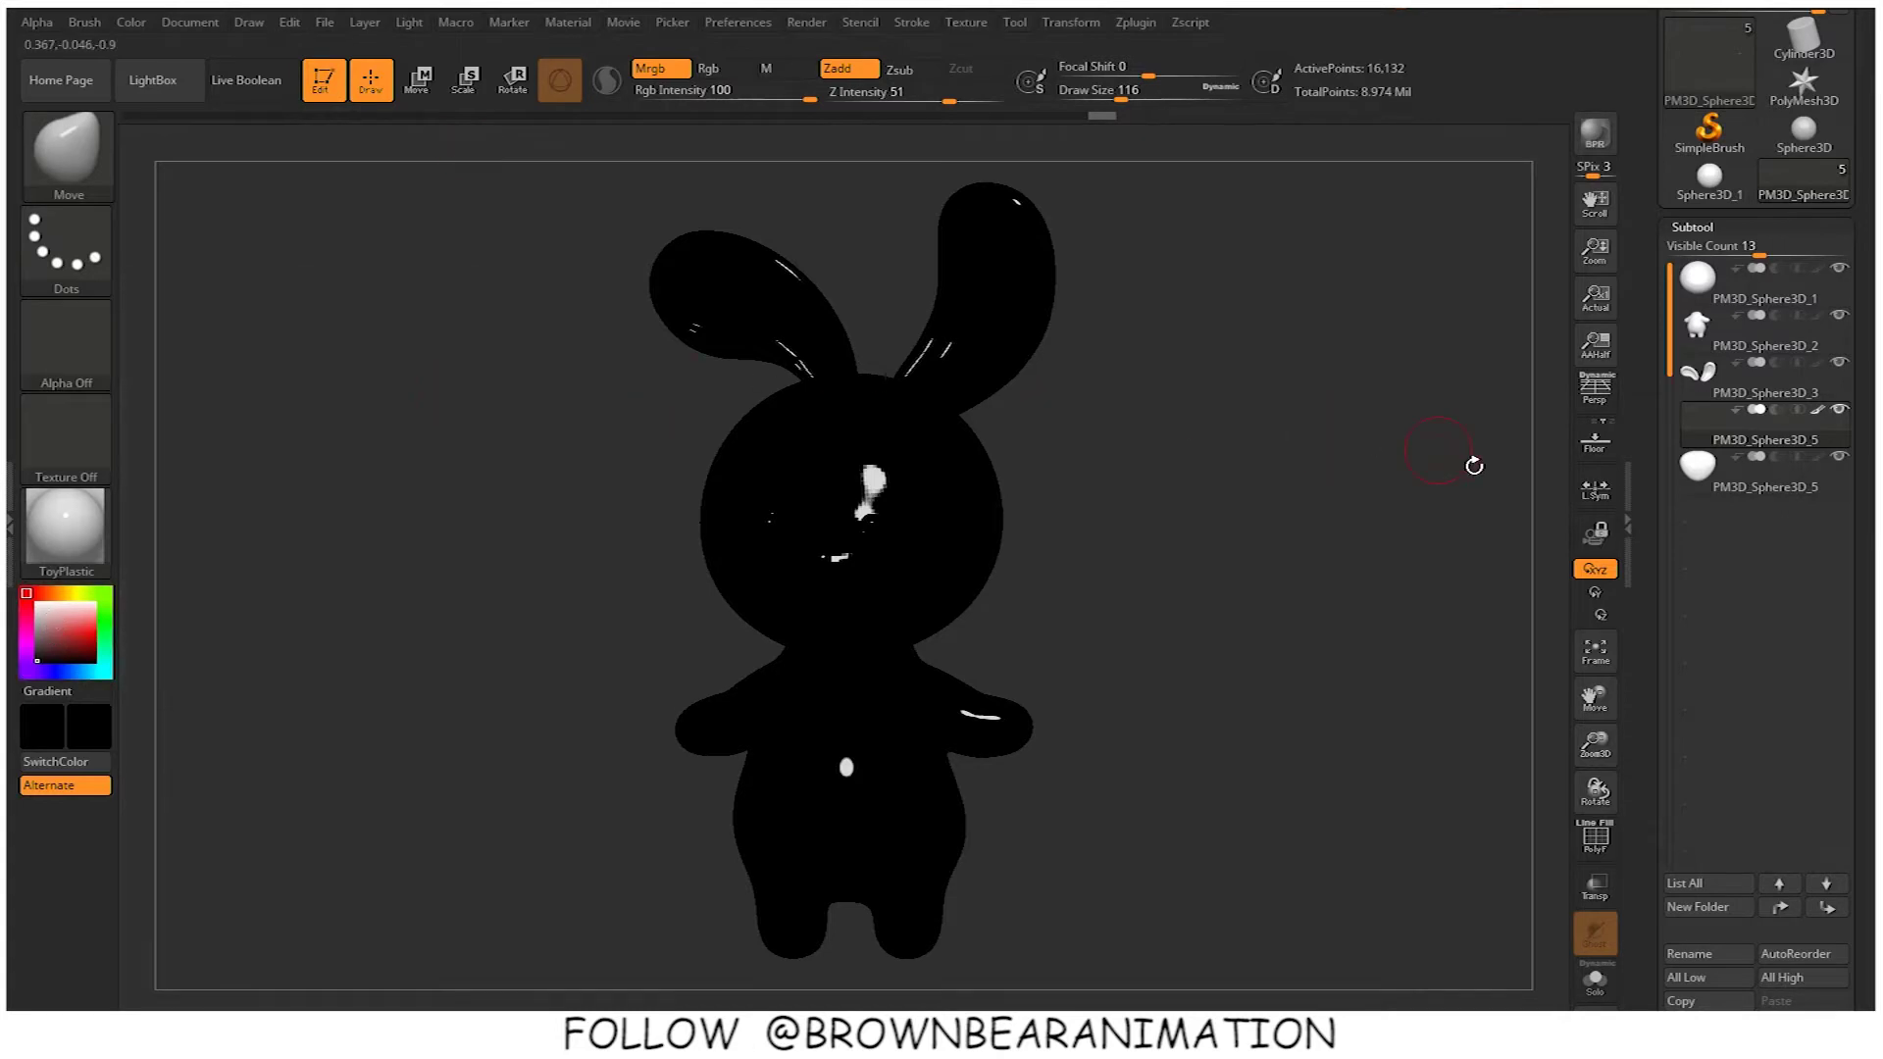
Fill the nose subtool with the same black ToyPlastic material
left_click(1729, 490)
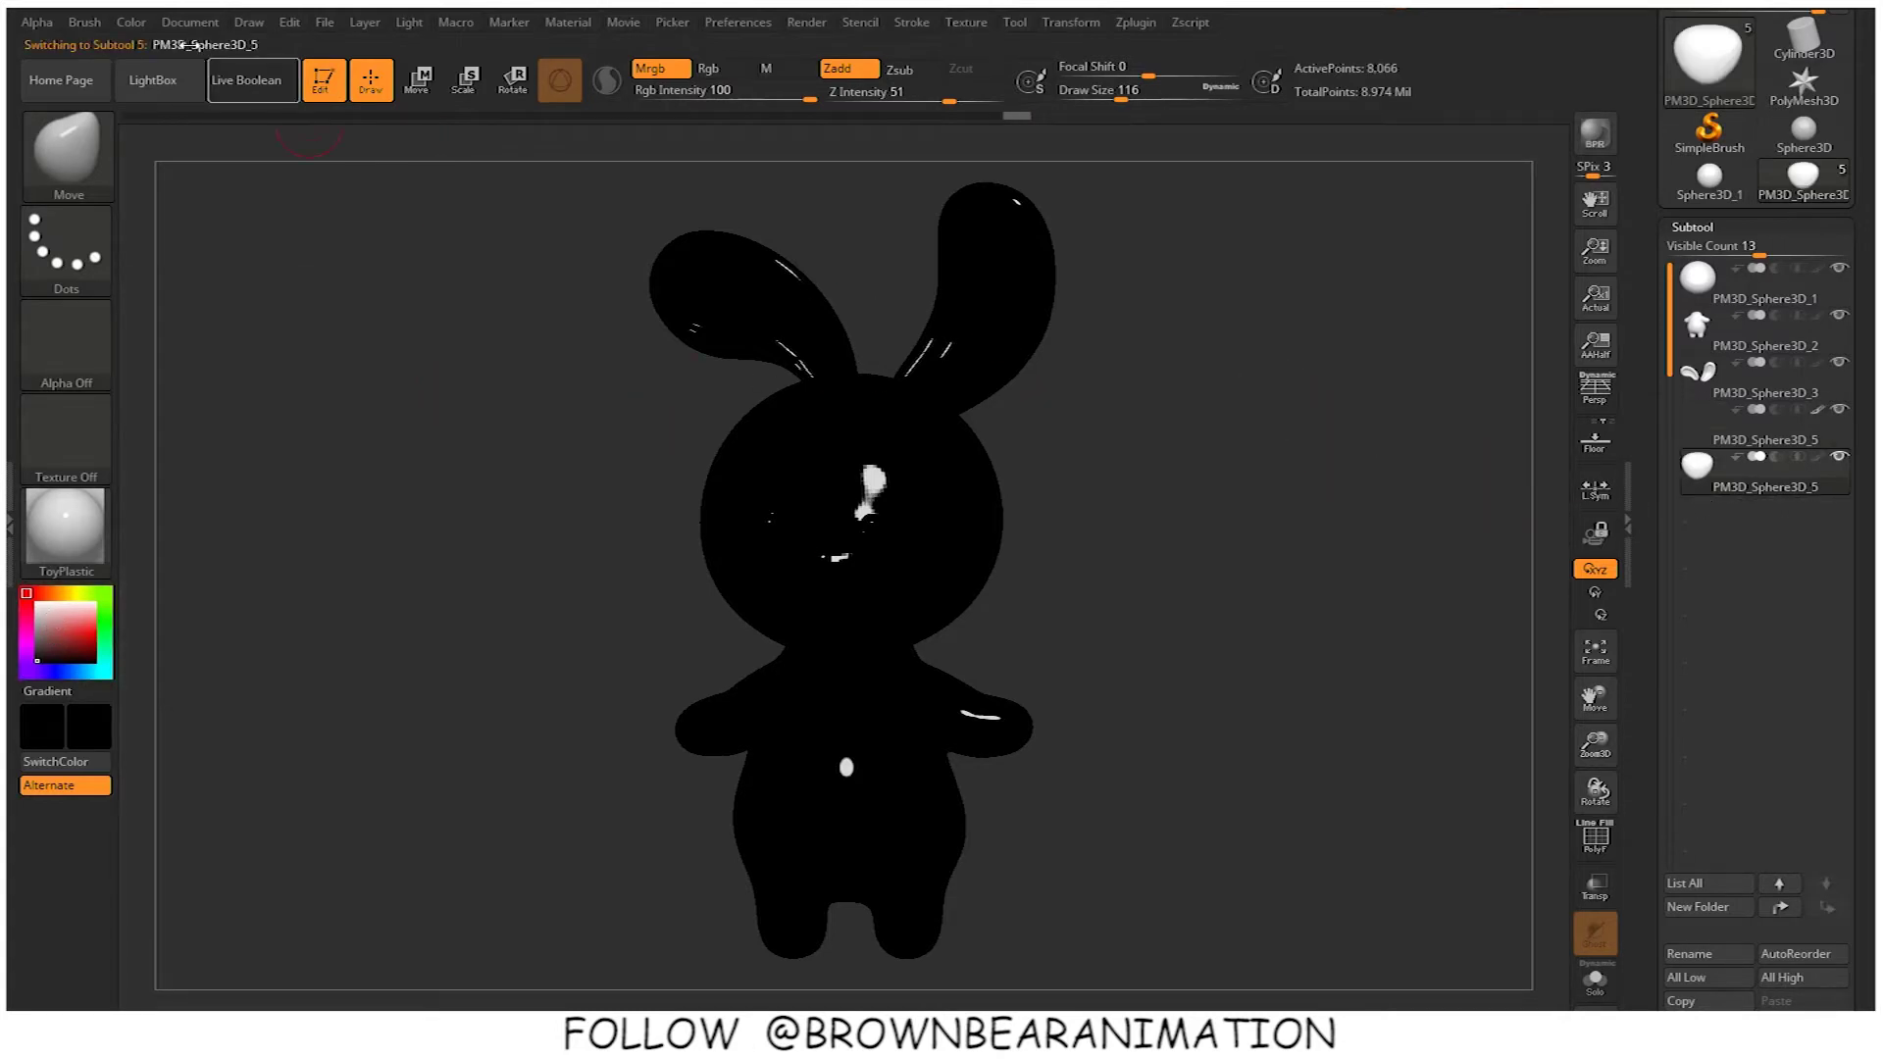
left_click(134, 25)
left_click(196, 450)
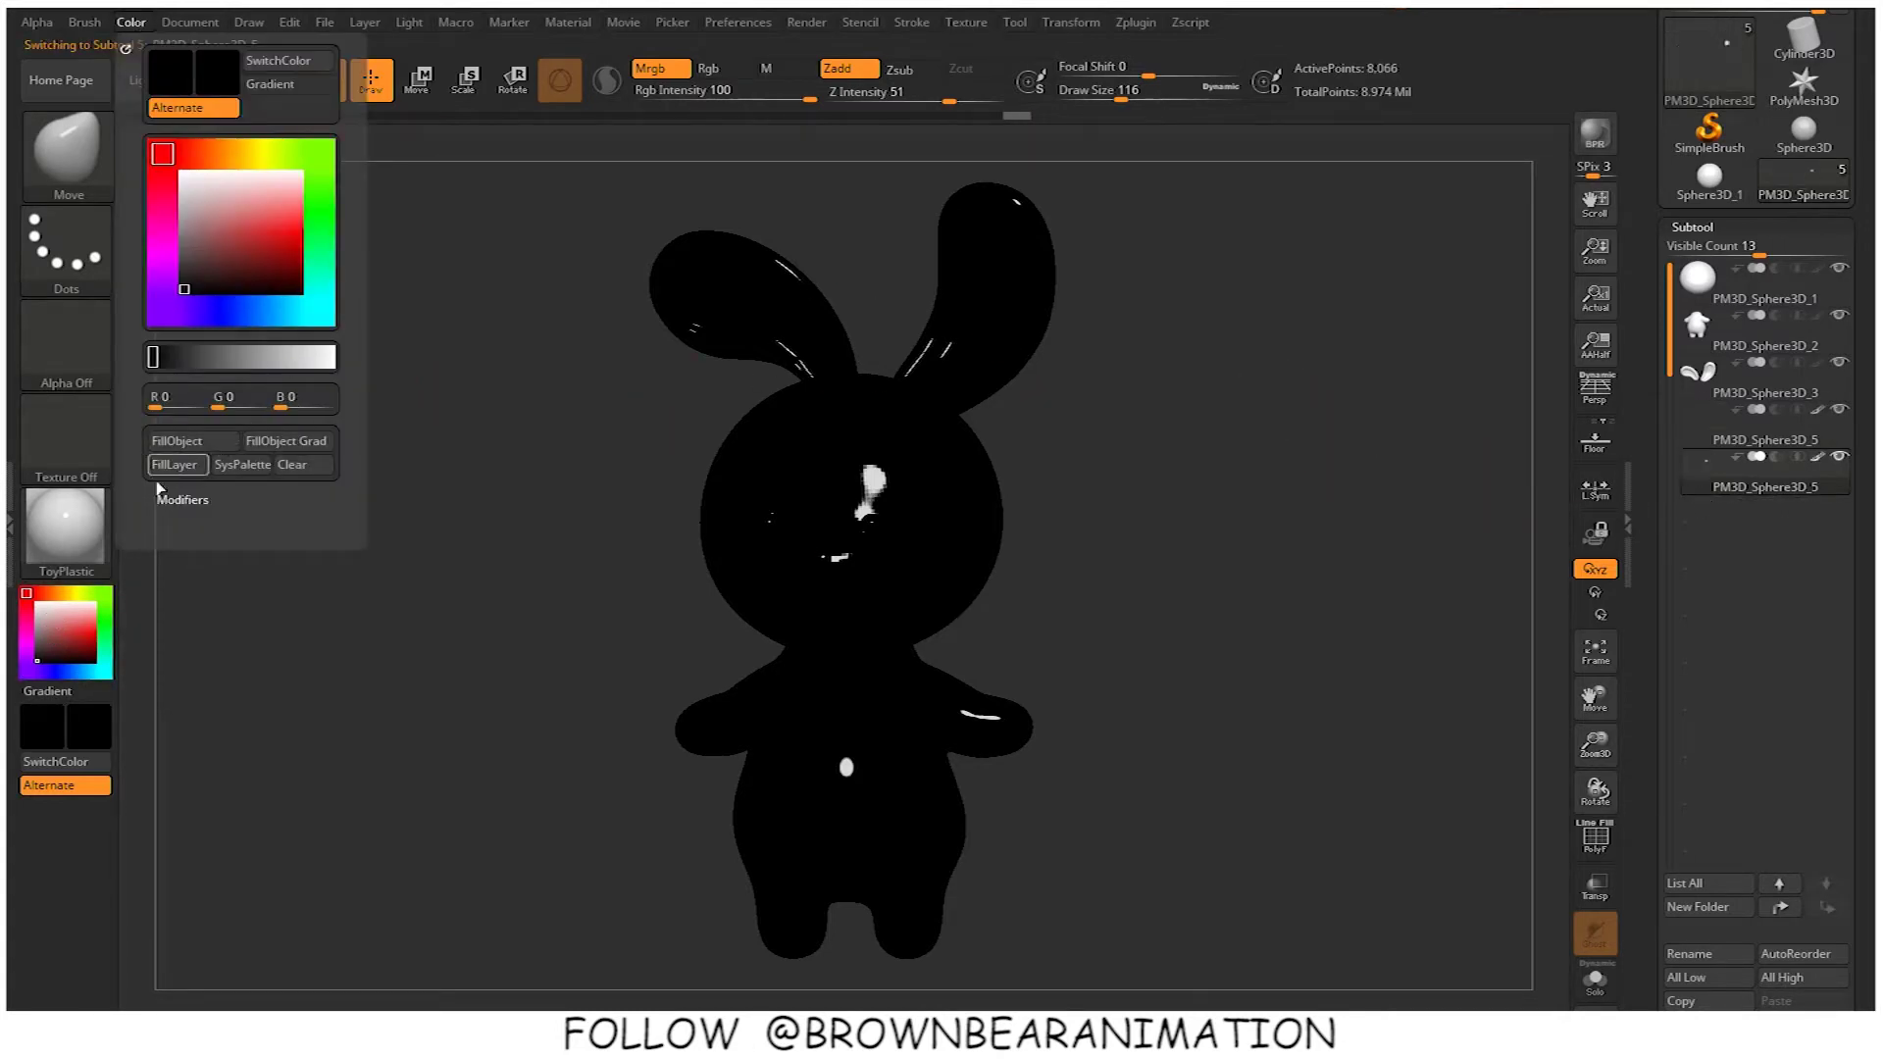
Set the active material to BasicMaterial and the colour to white, and view the bunny's black eyes and nose
left_click(66, 530)
left_click(254, 764)
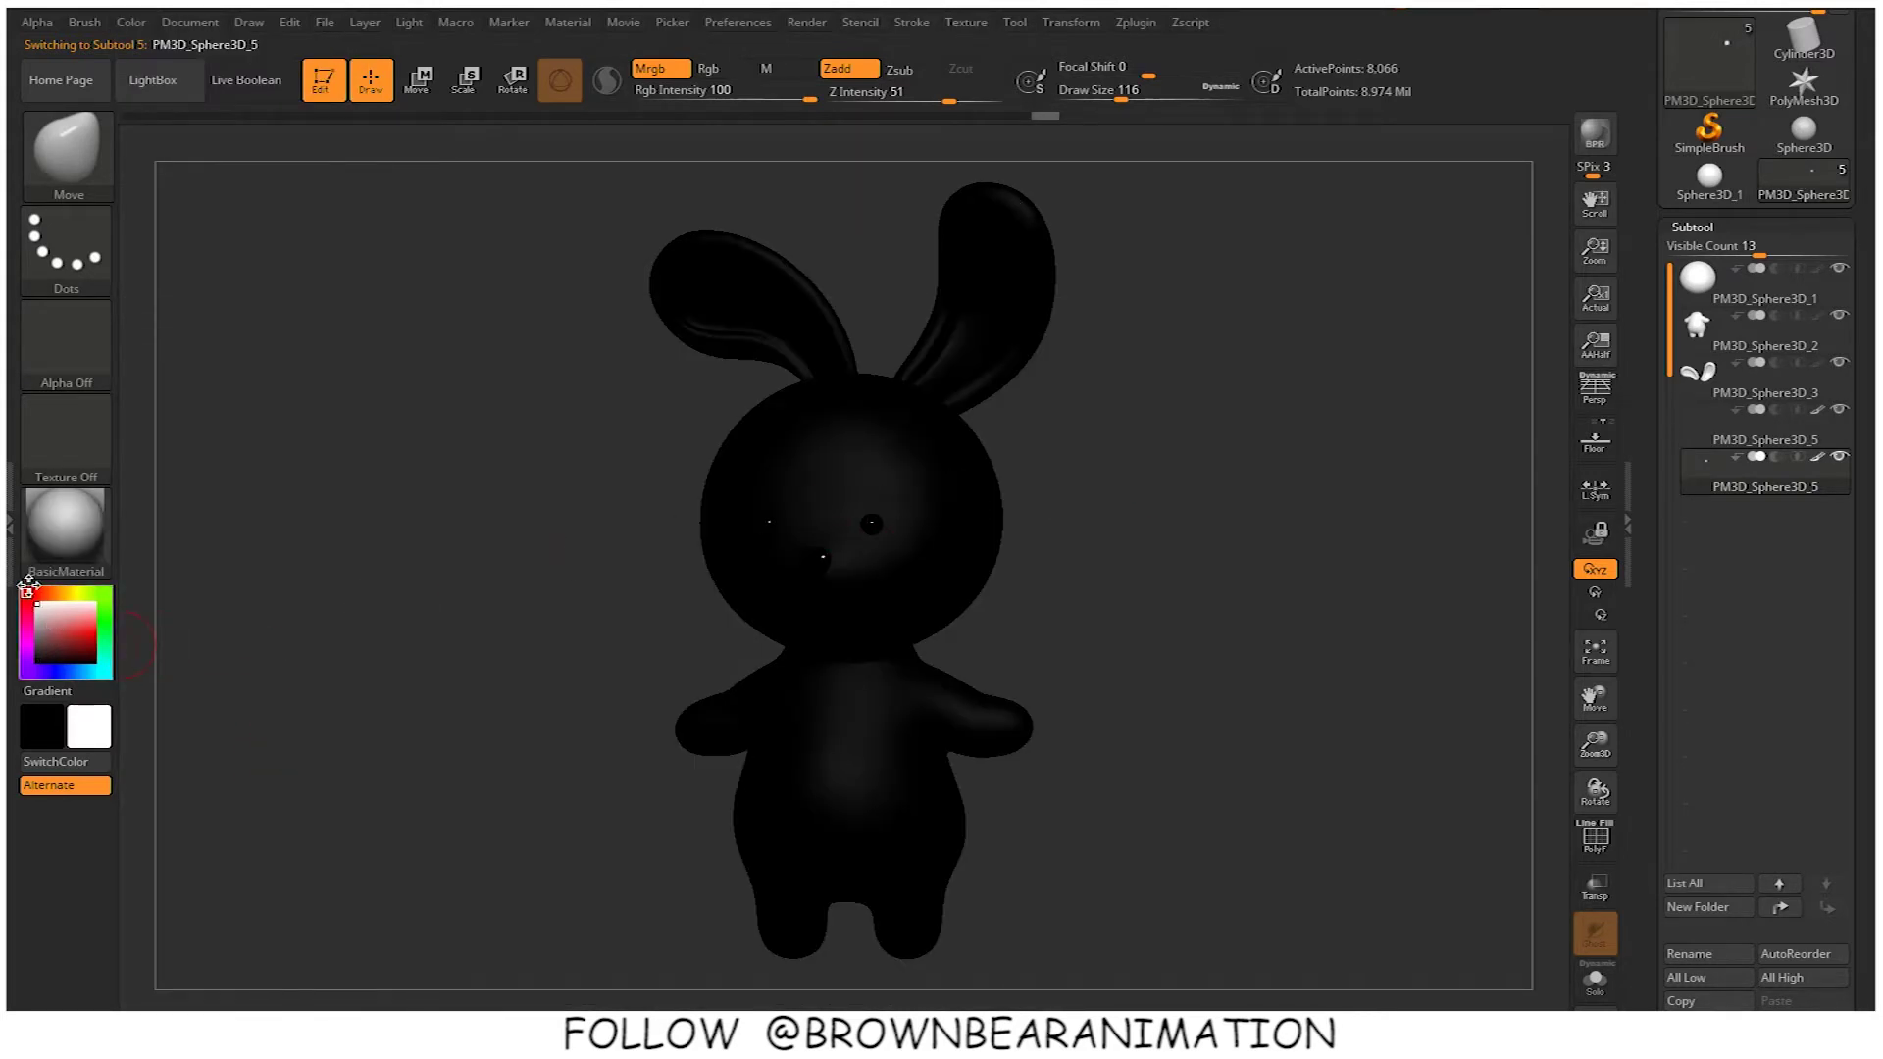
left_click_drag(27, 586, 25, 584)
left_click_drag(1064, 548, 1337, 506, "alt")
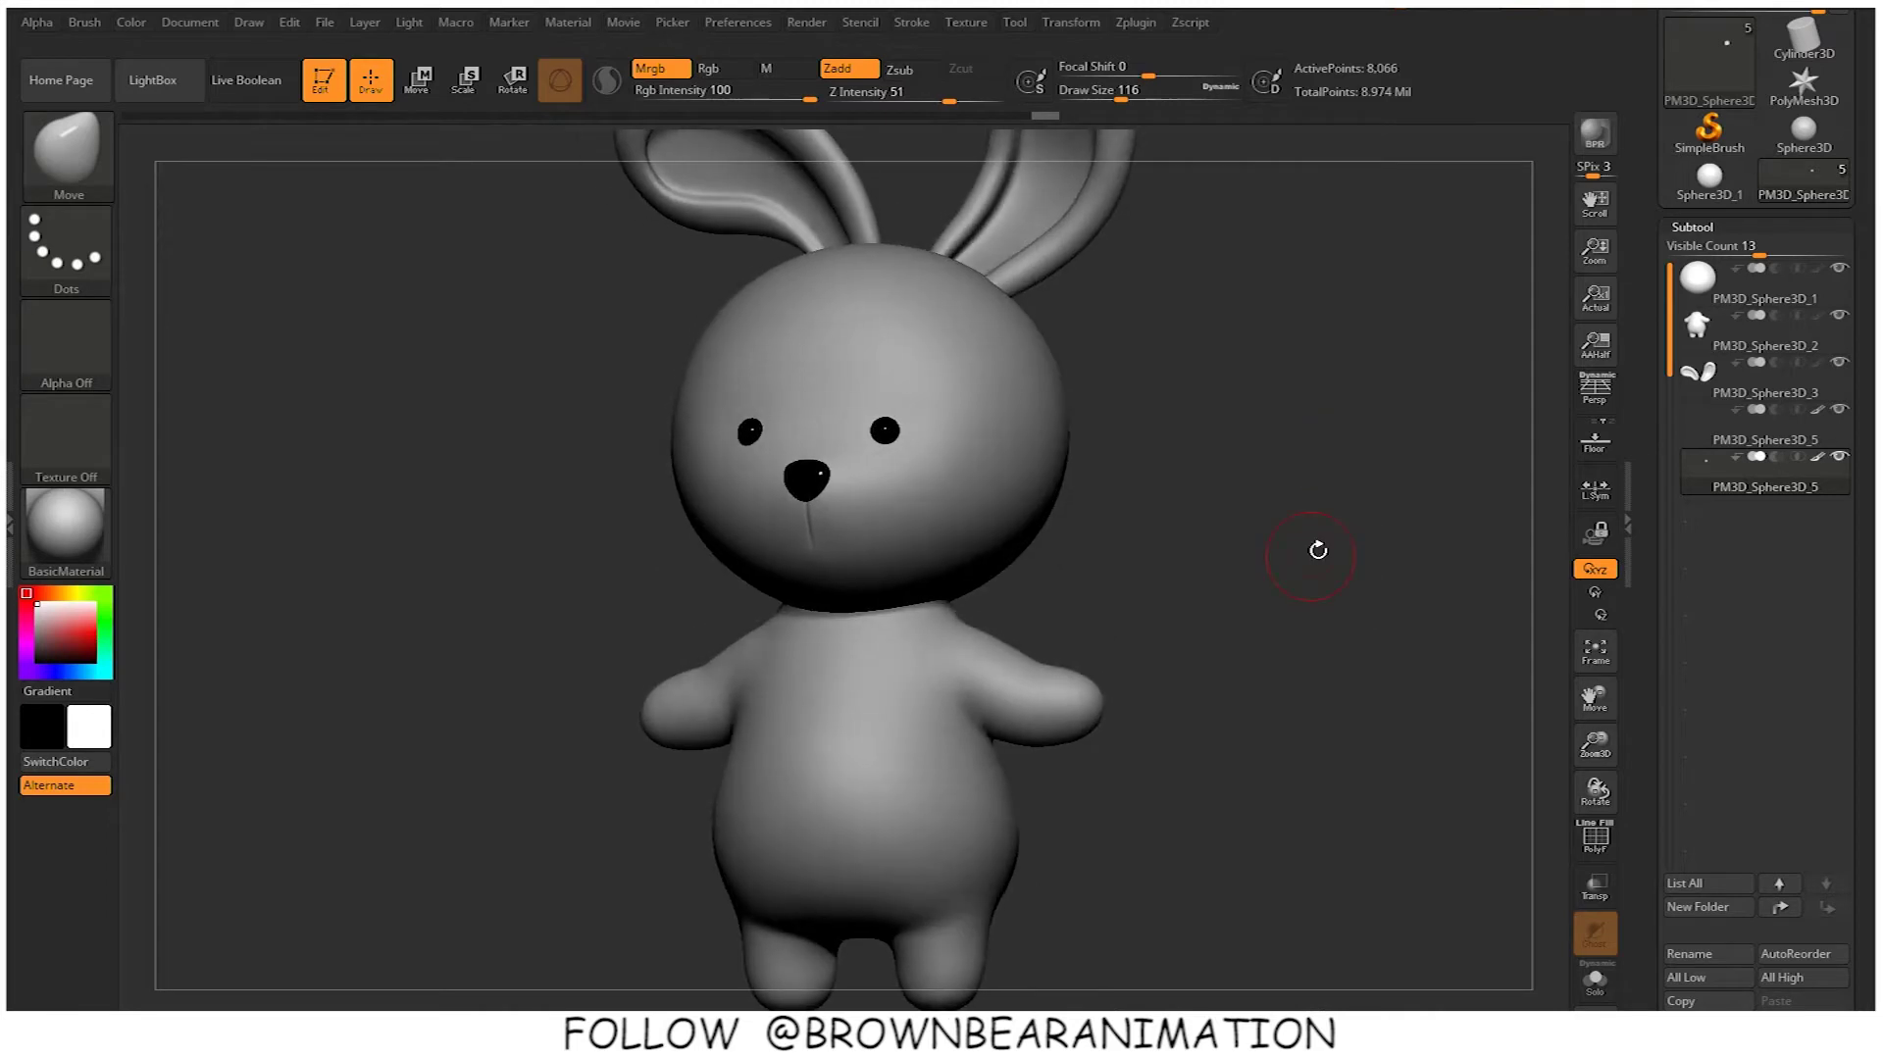
left_click_drag(1315, 546, 1308, 551, "alt")
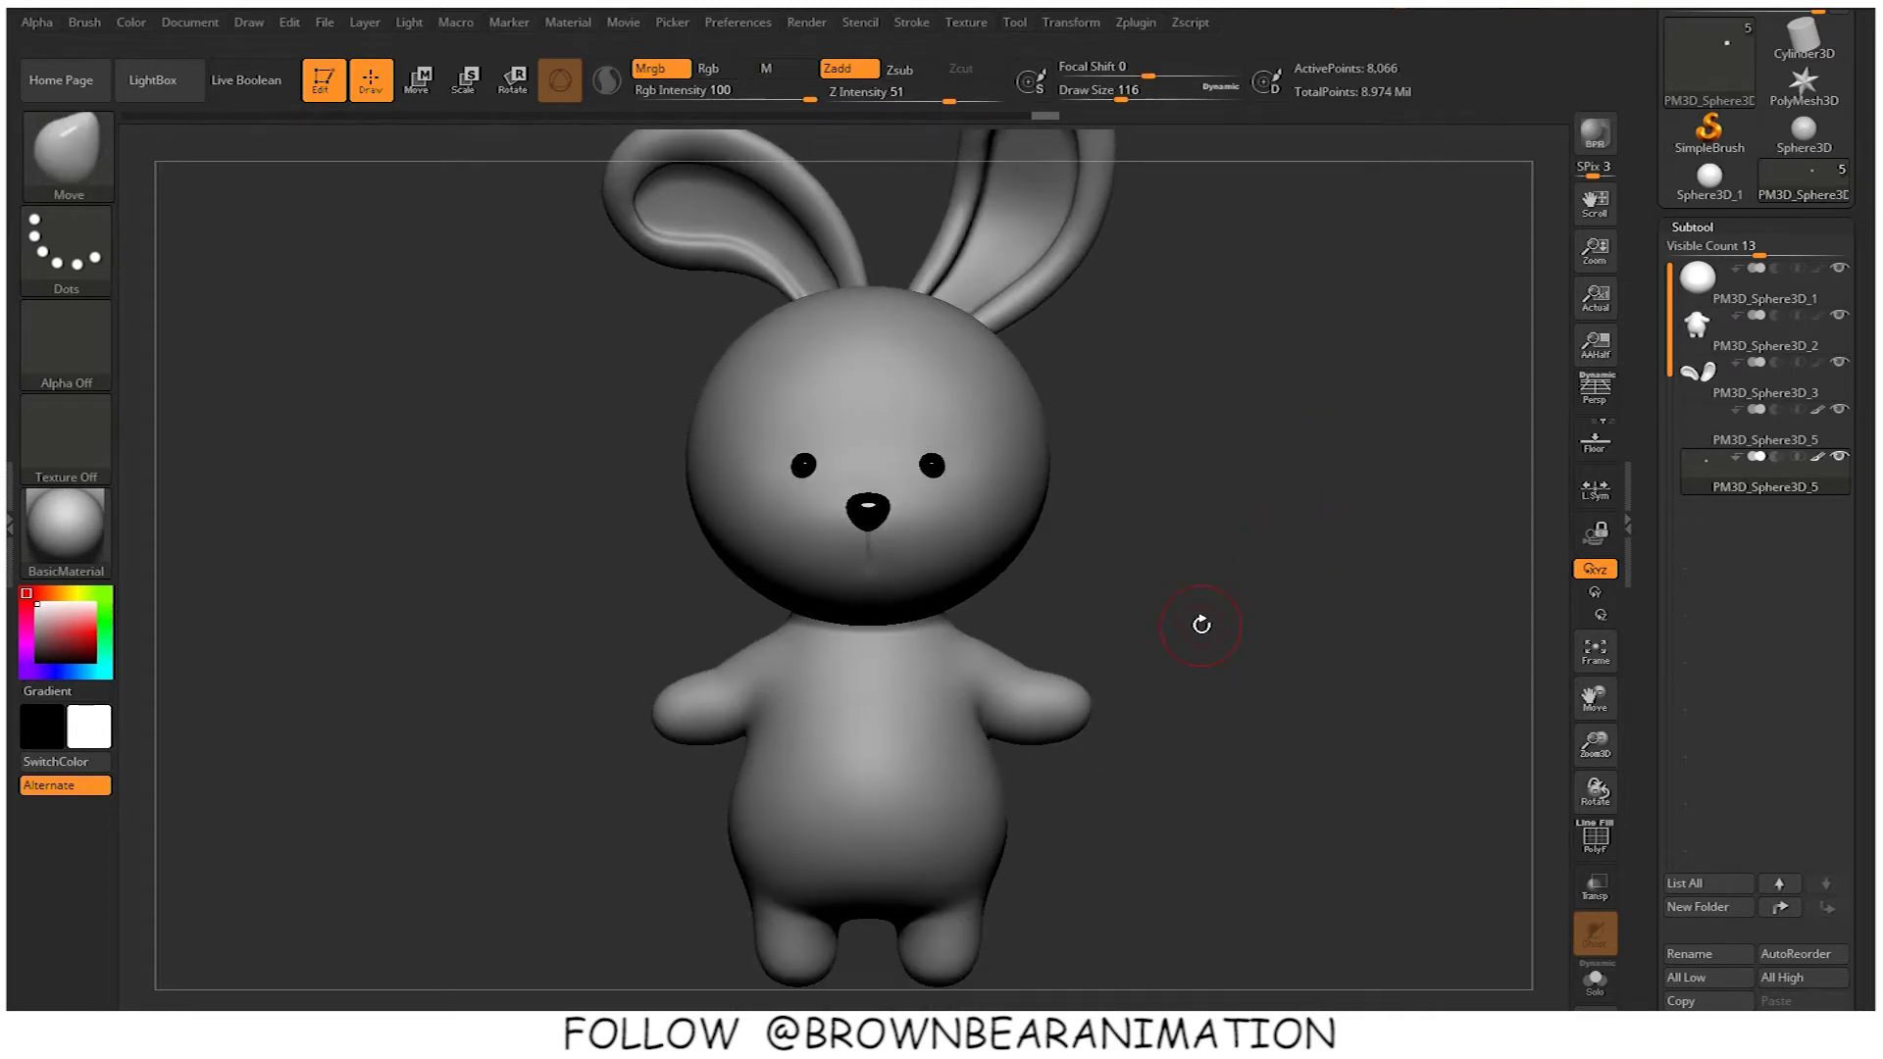
left_click_drag(1202, 625, 141, 565)
Switch the active material to SkinShade4 and select the head subtool
left_click(65, 535)
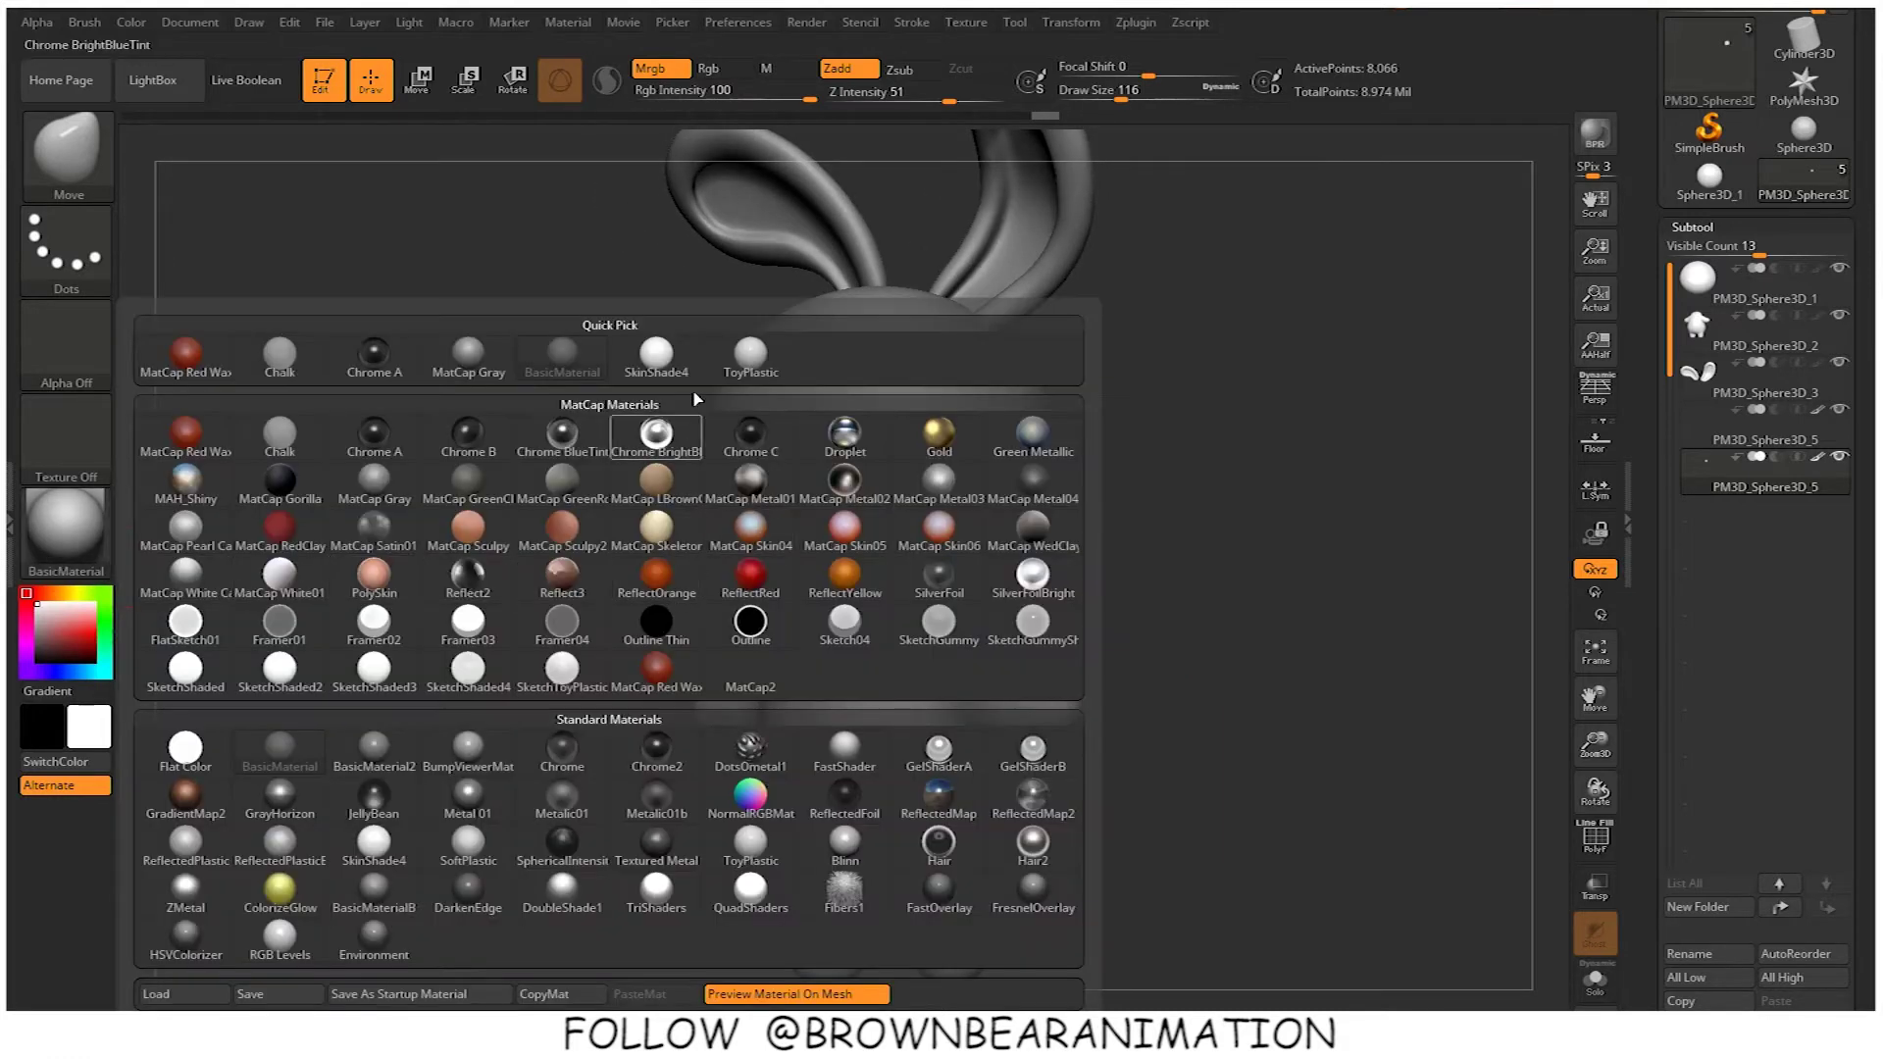
left_click(666, 372)
left_click_drag(1304, 459, 1234, 530)
left_click(1738, 302)
left_click_drag(1374, 533, 1412, 500, "alt")
left_click(66, 529)
Choose a light pink with RGB 243, 194, 243 as the active colour
left_click(26, 642)
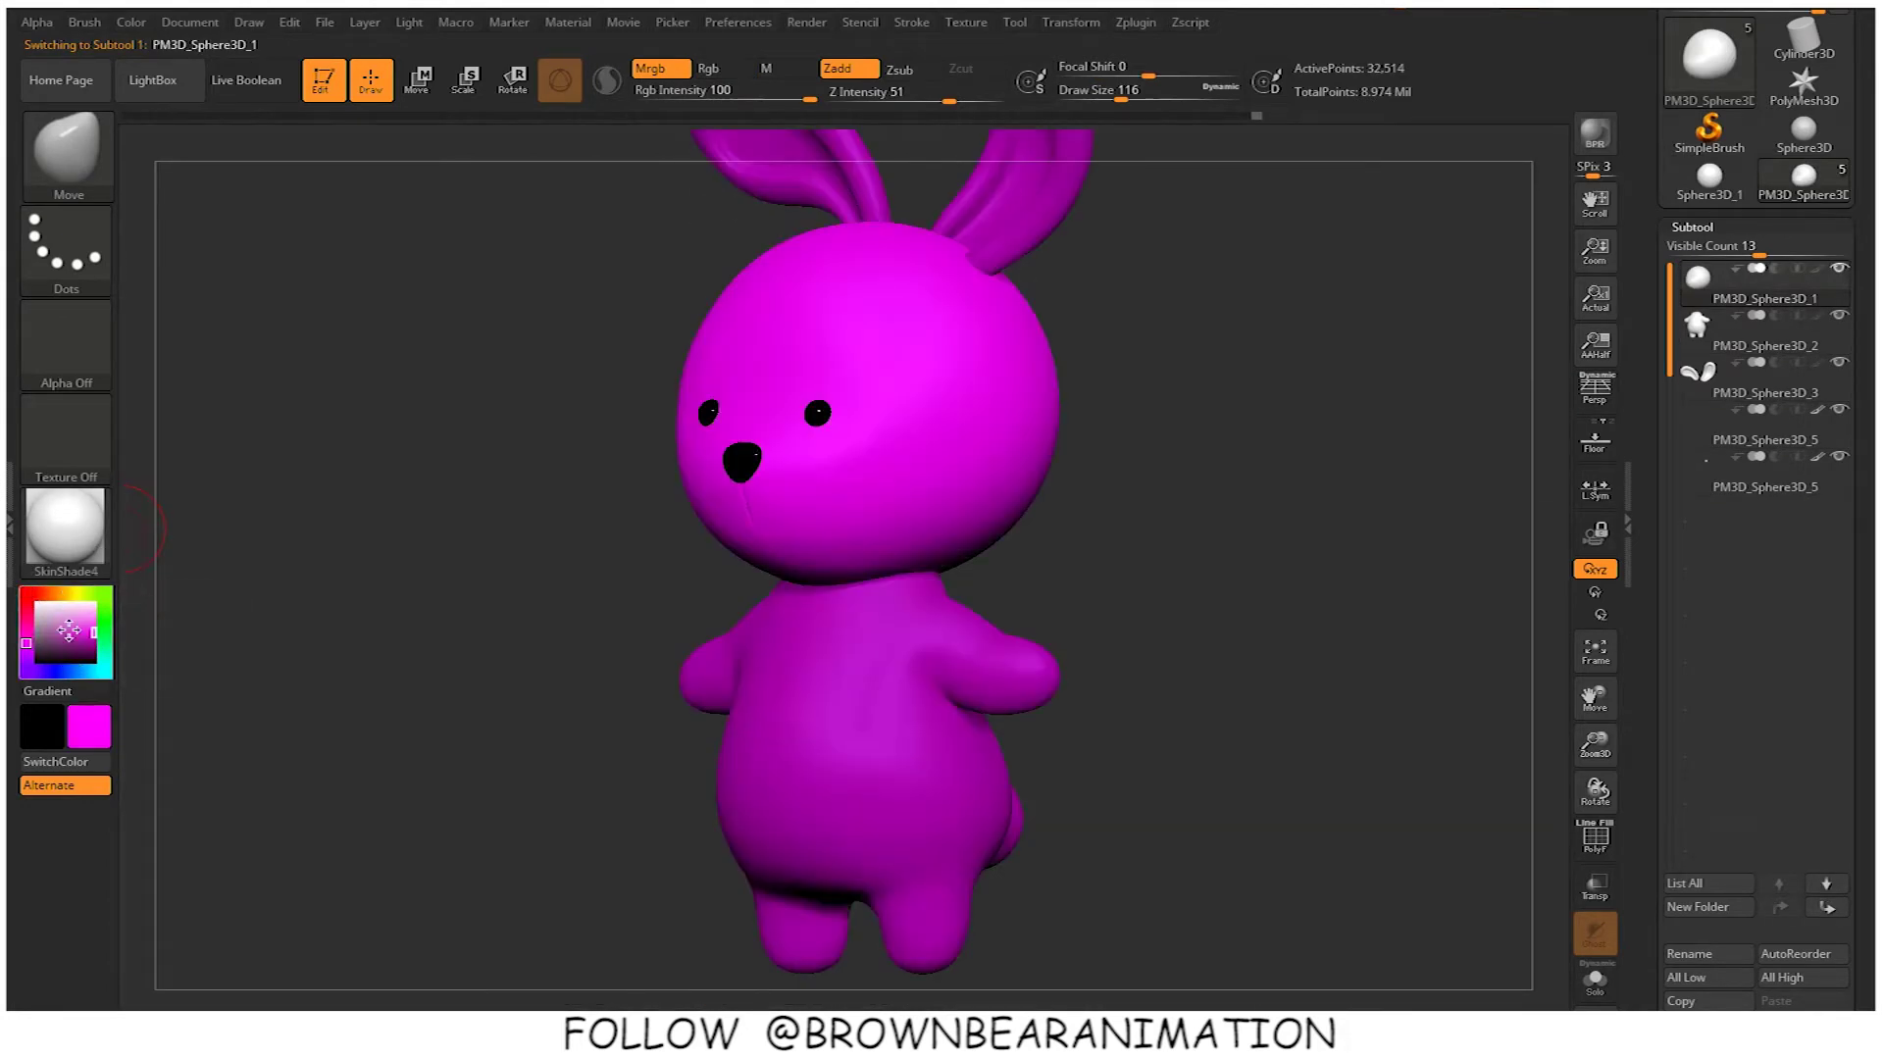
left_click(75, 608)
left_click(74, 614)
left_click(68, 607)
left_click(57, 609)
left_click(59, 605)
left_click_drag(59, 605, 57, 607)
left_click(59, 613)
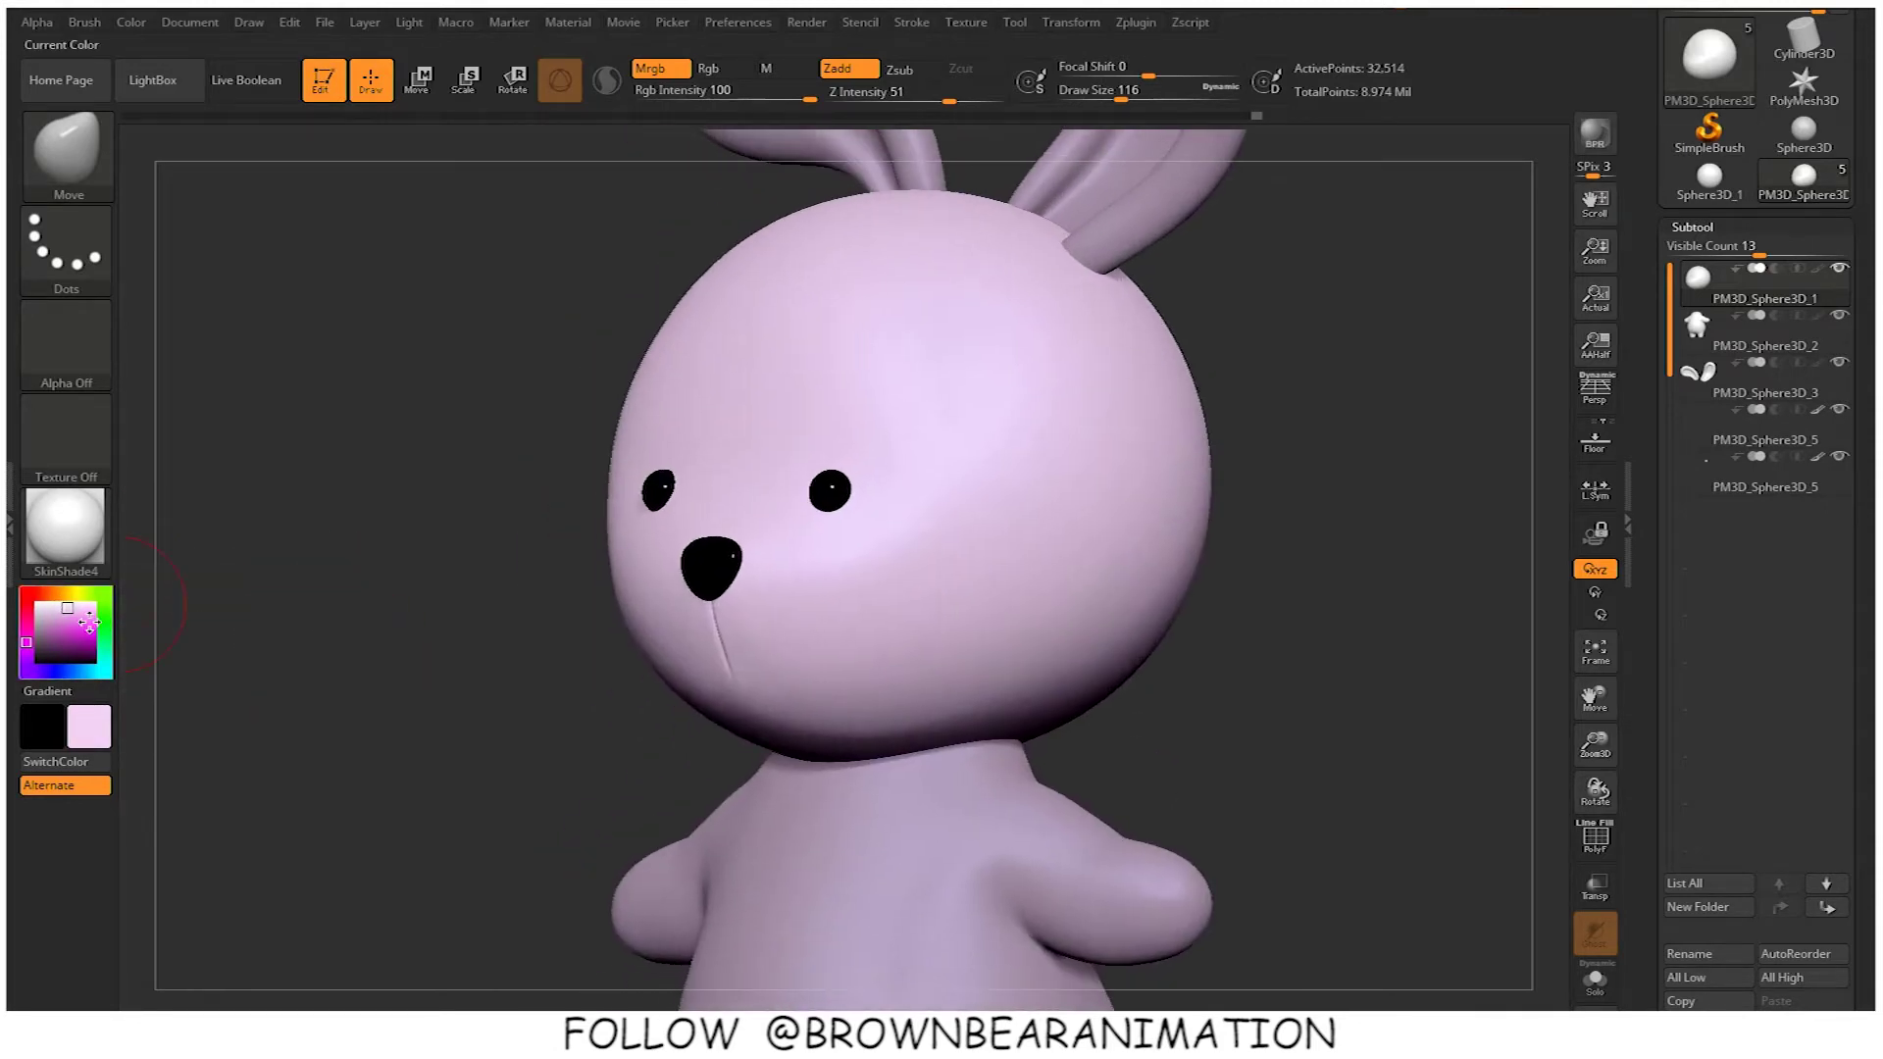
left_click(71, 613)
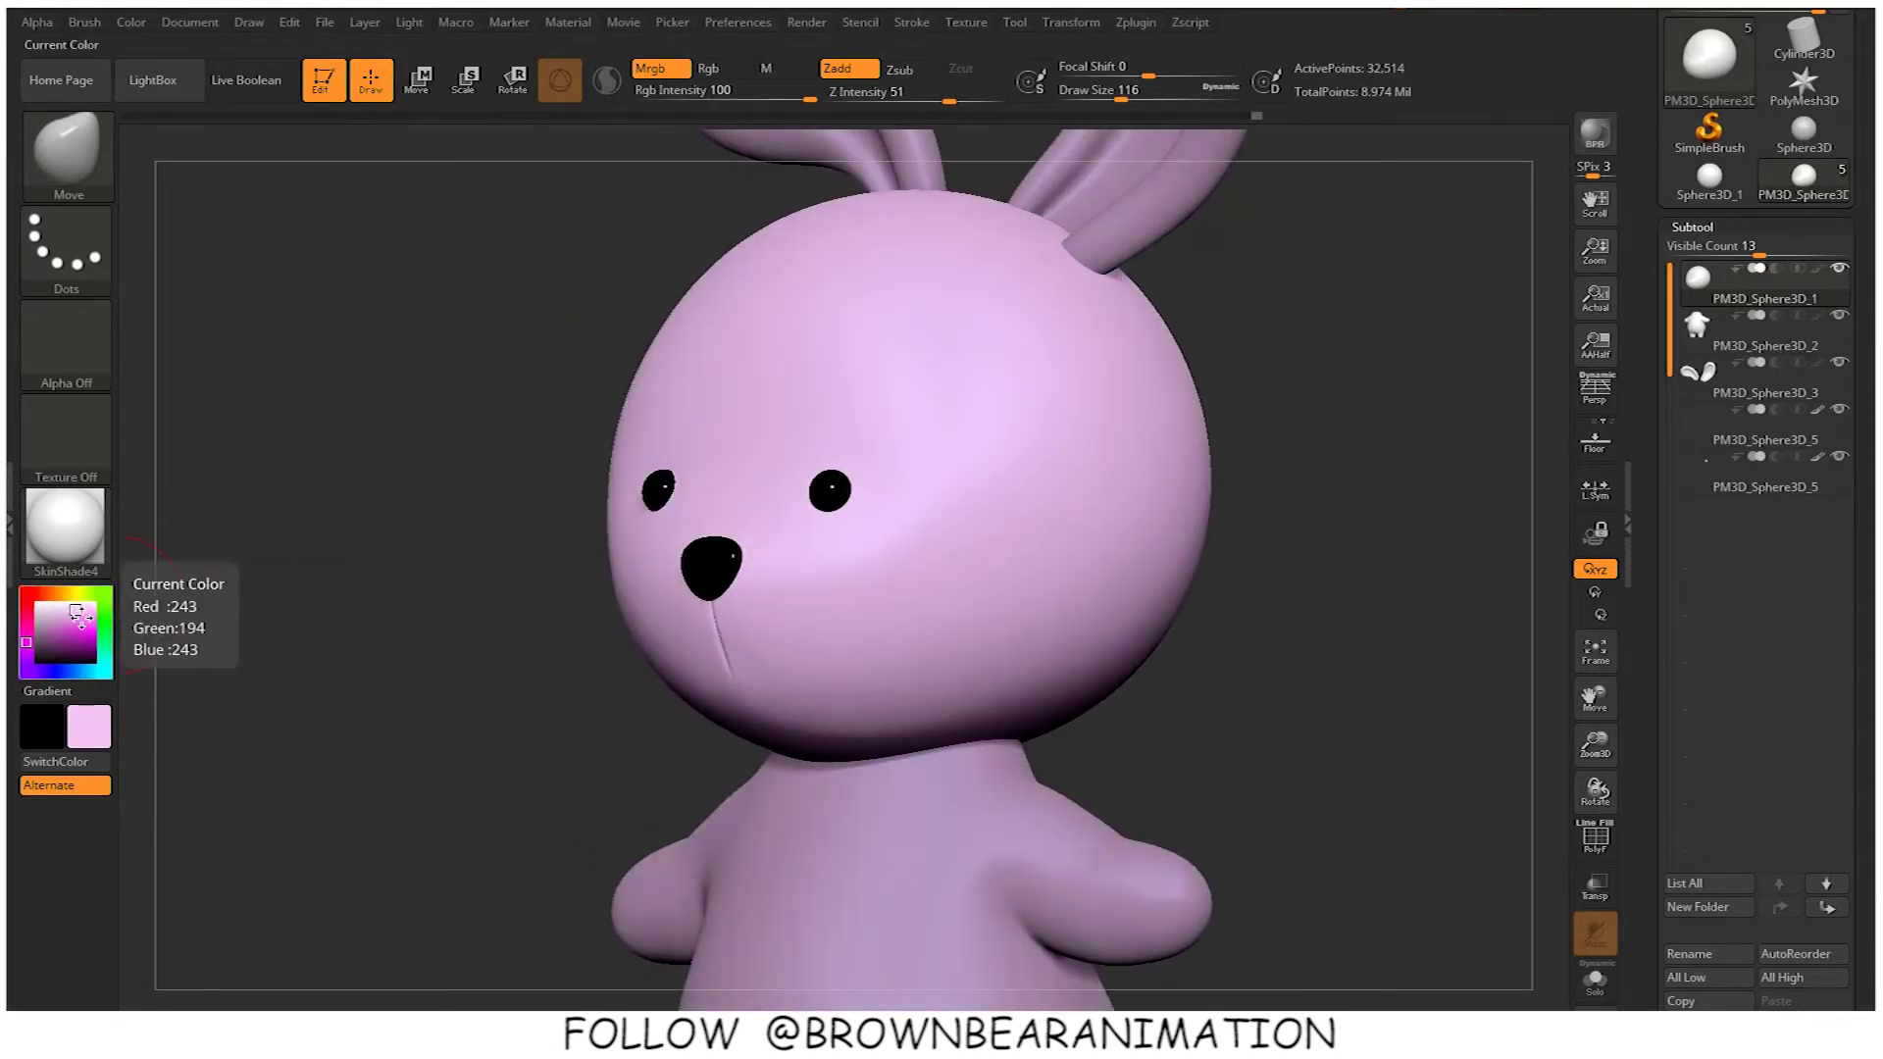
Fill the head subtool with the light pink SkinShade4 material
left_click_drag(421, 723, 456, 412)
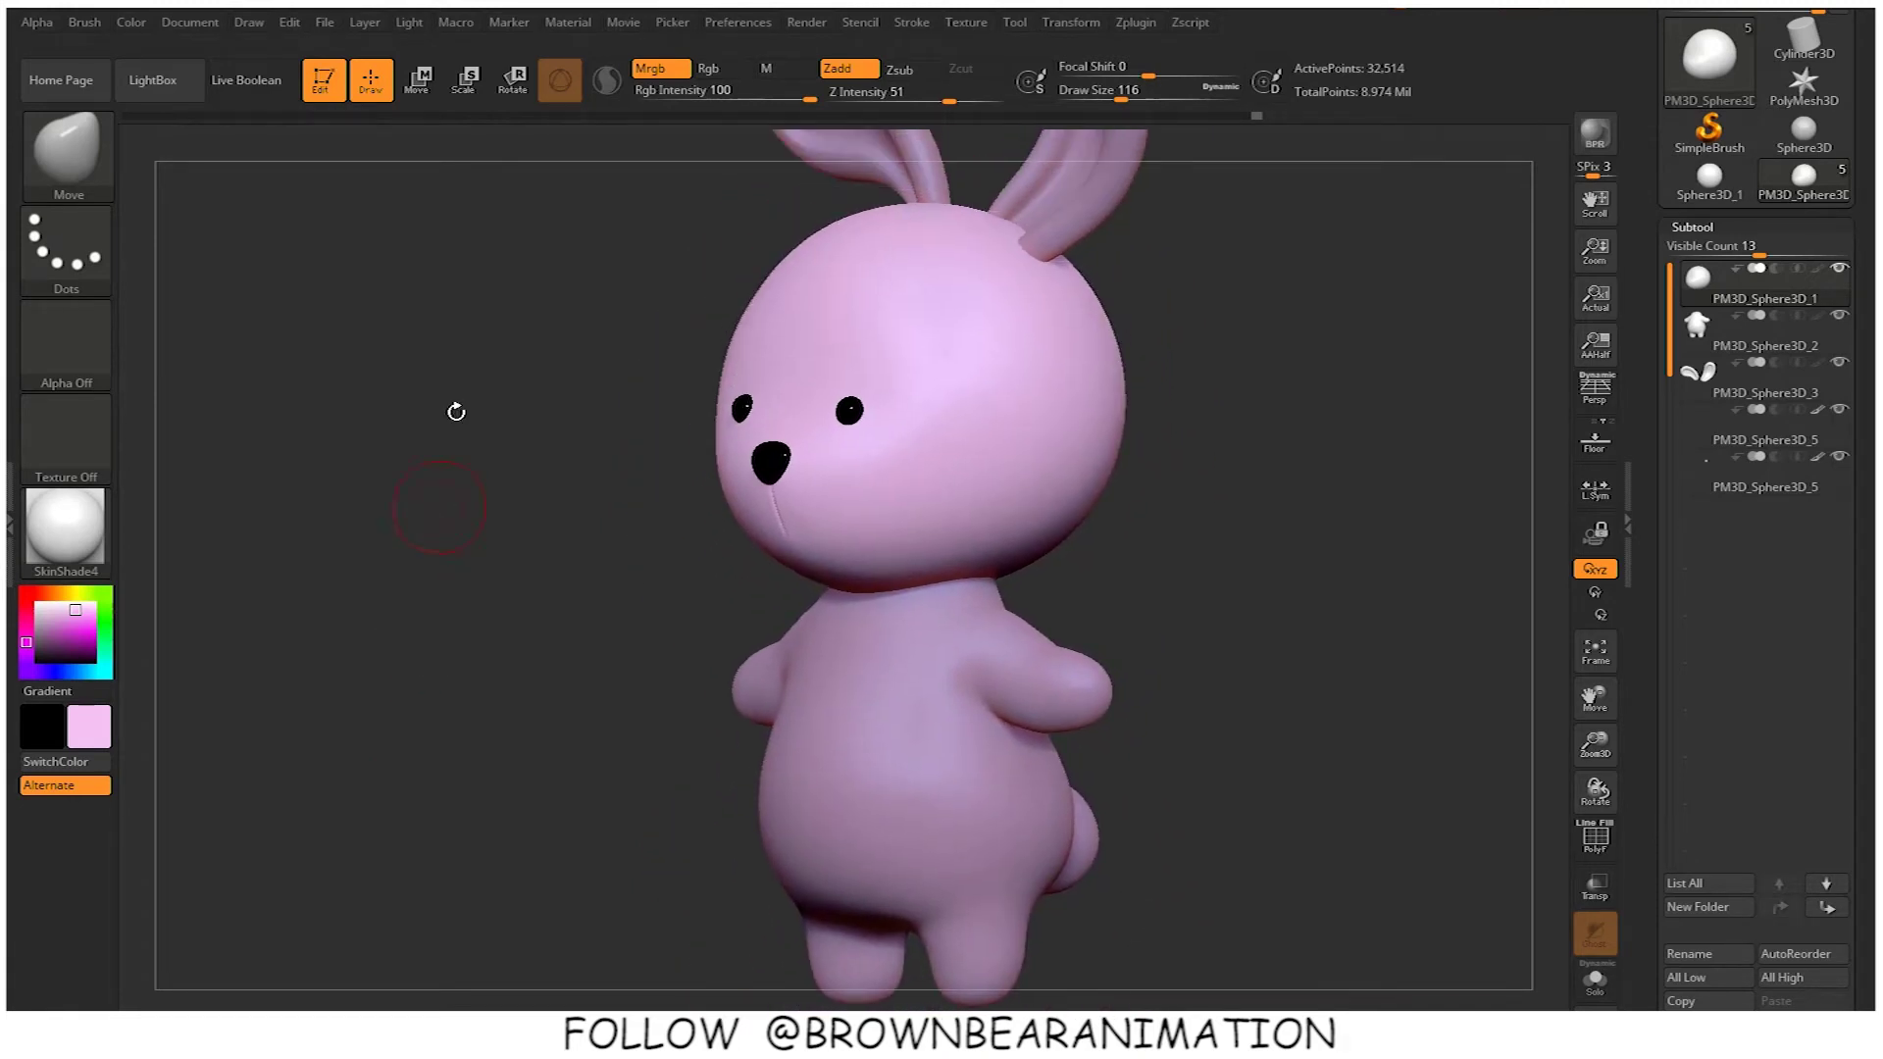
left_click(328, 24)
left_click(134, 22)
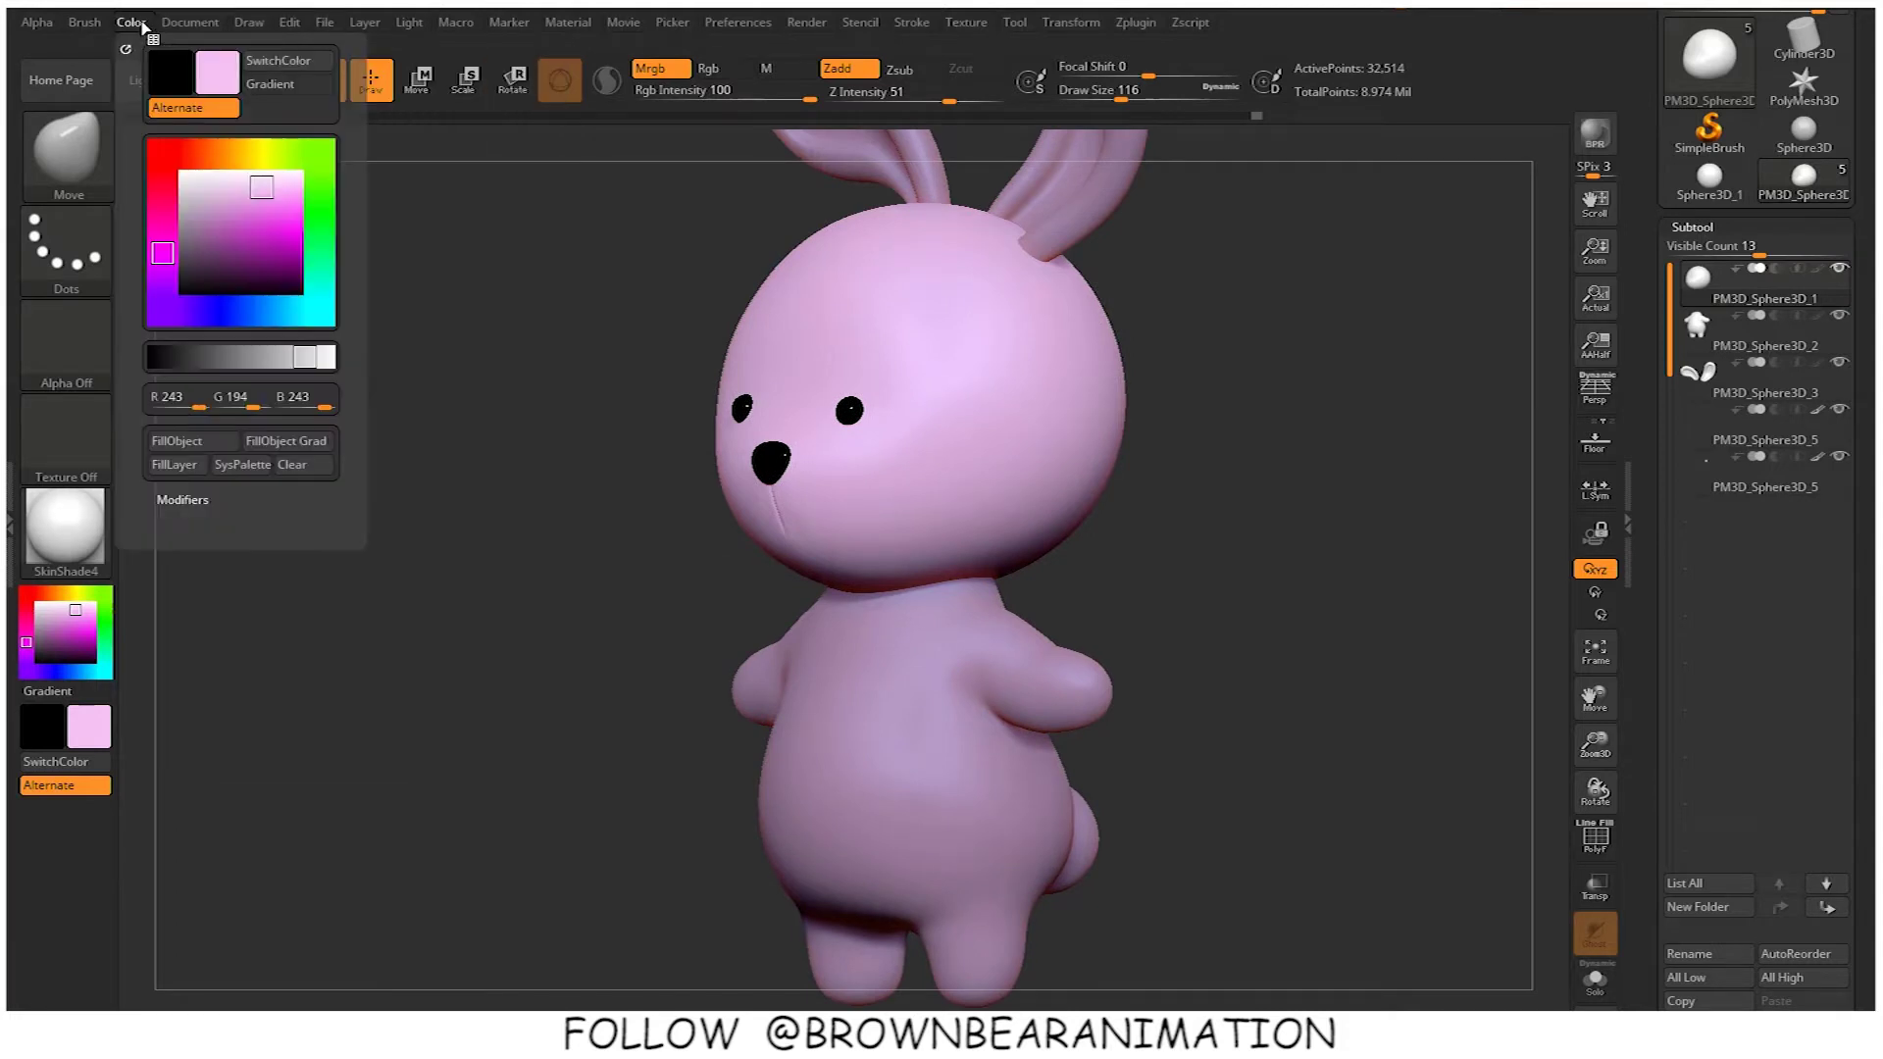
left_click(186, 447)
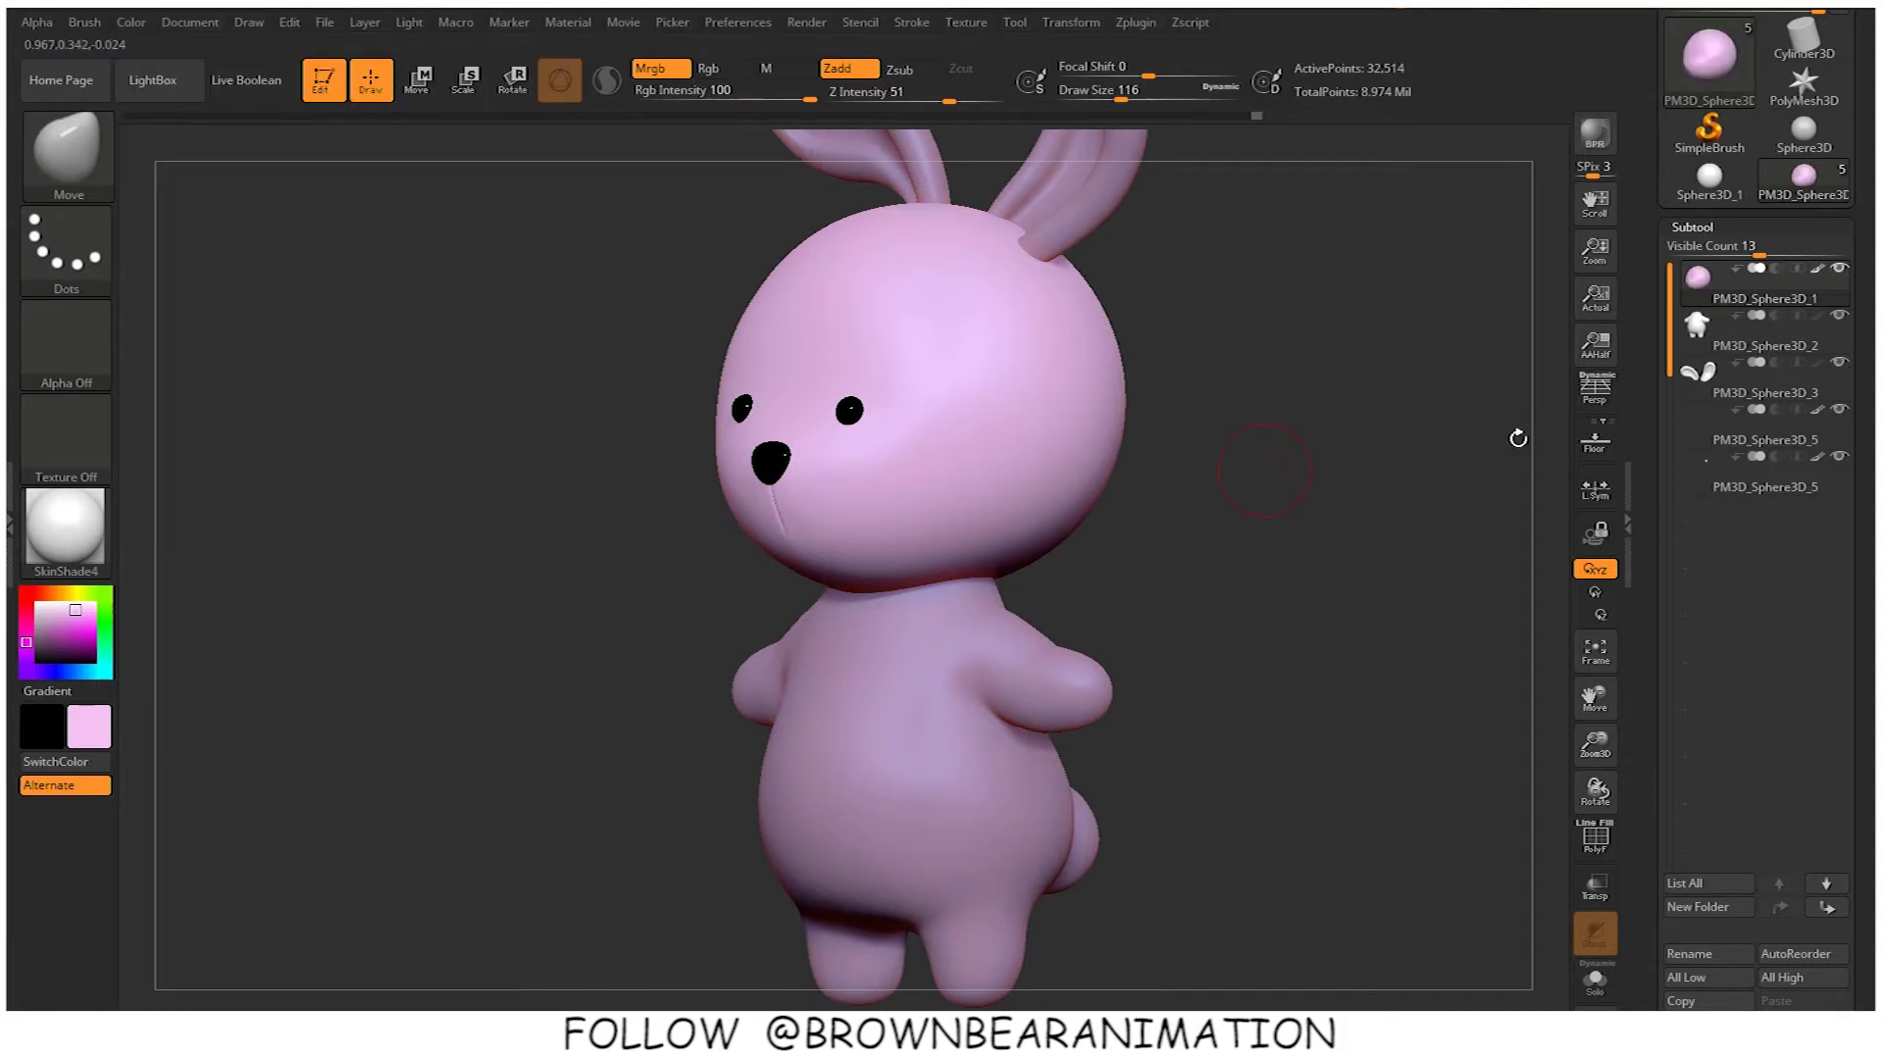
Fill the body subtool with the same light pink colour and material
left_click(1738, 351)
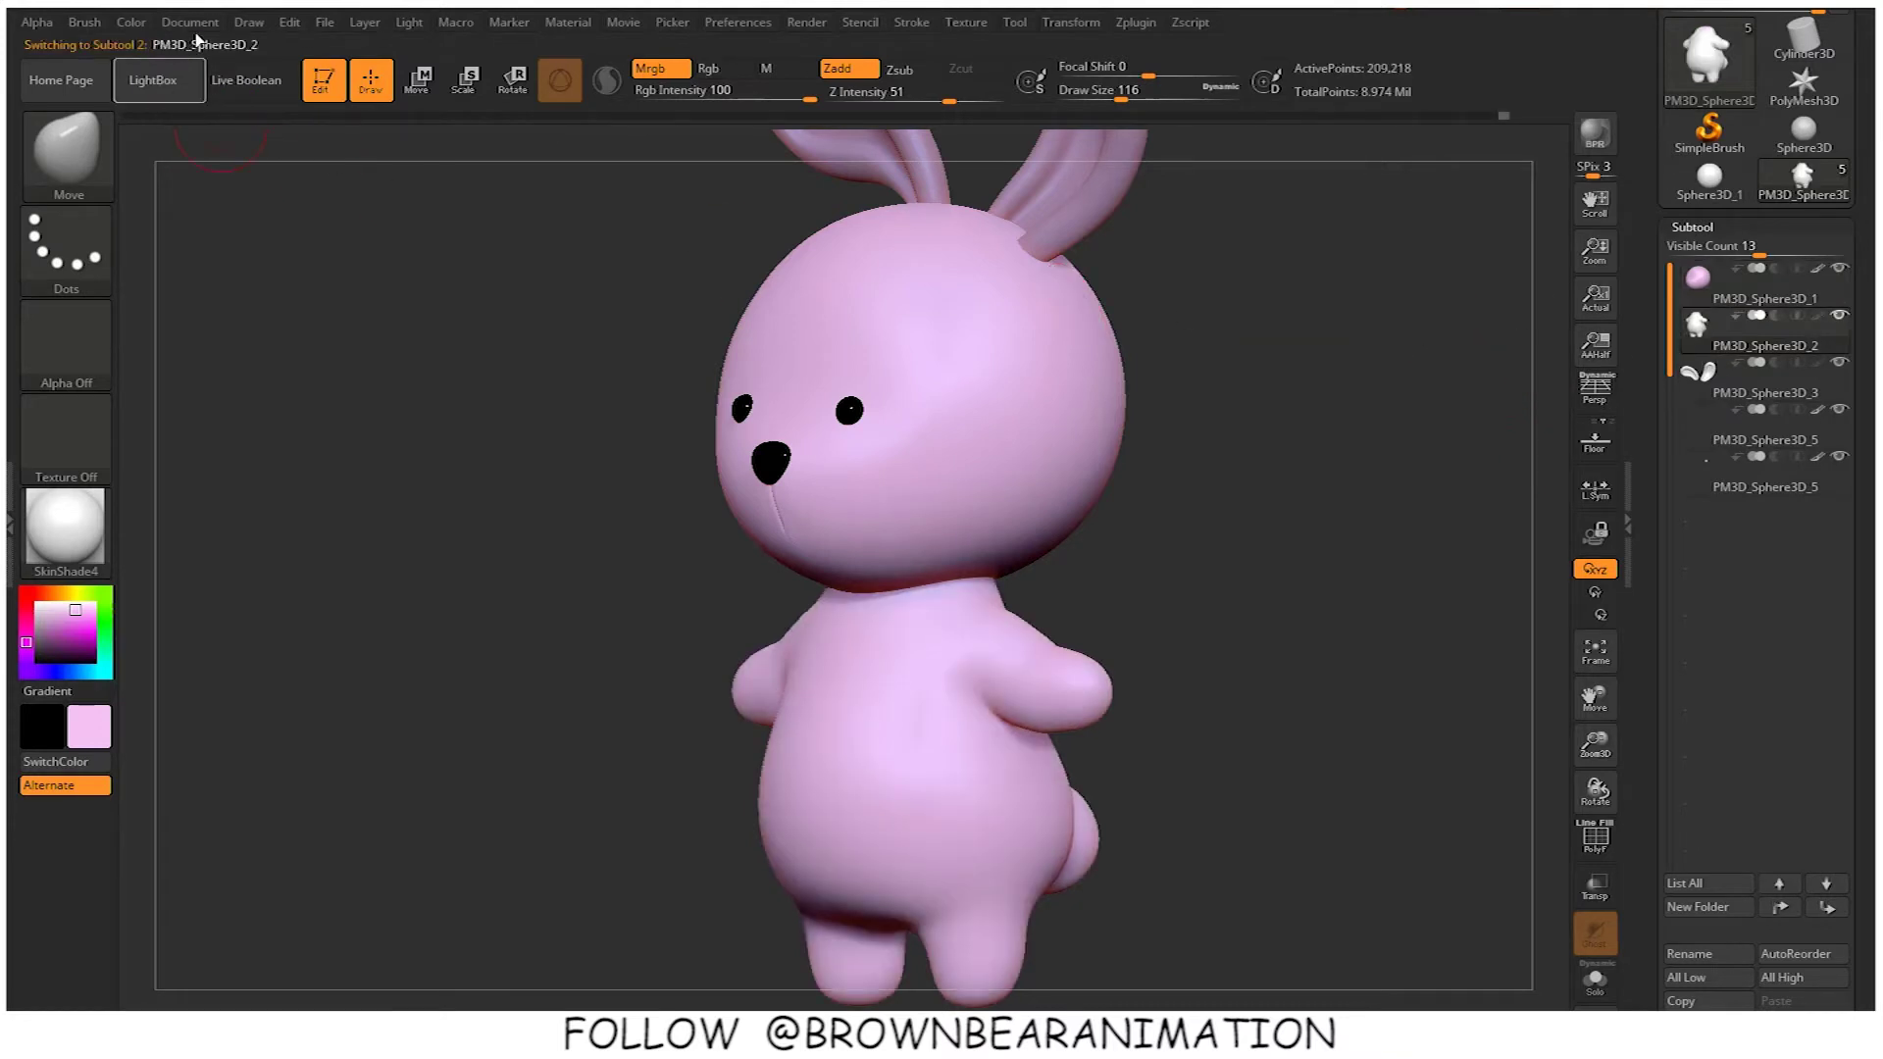
left_click(137, 25)
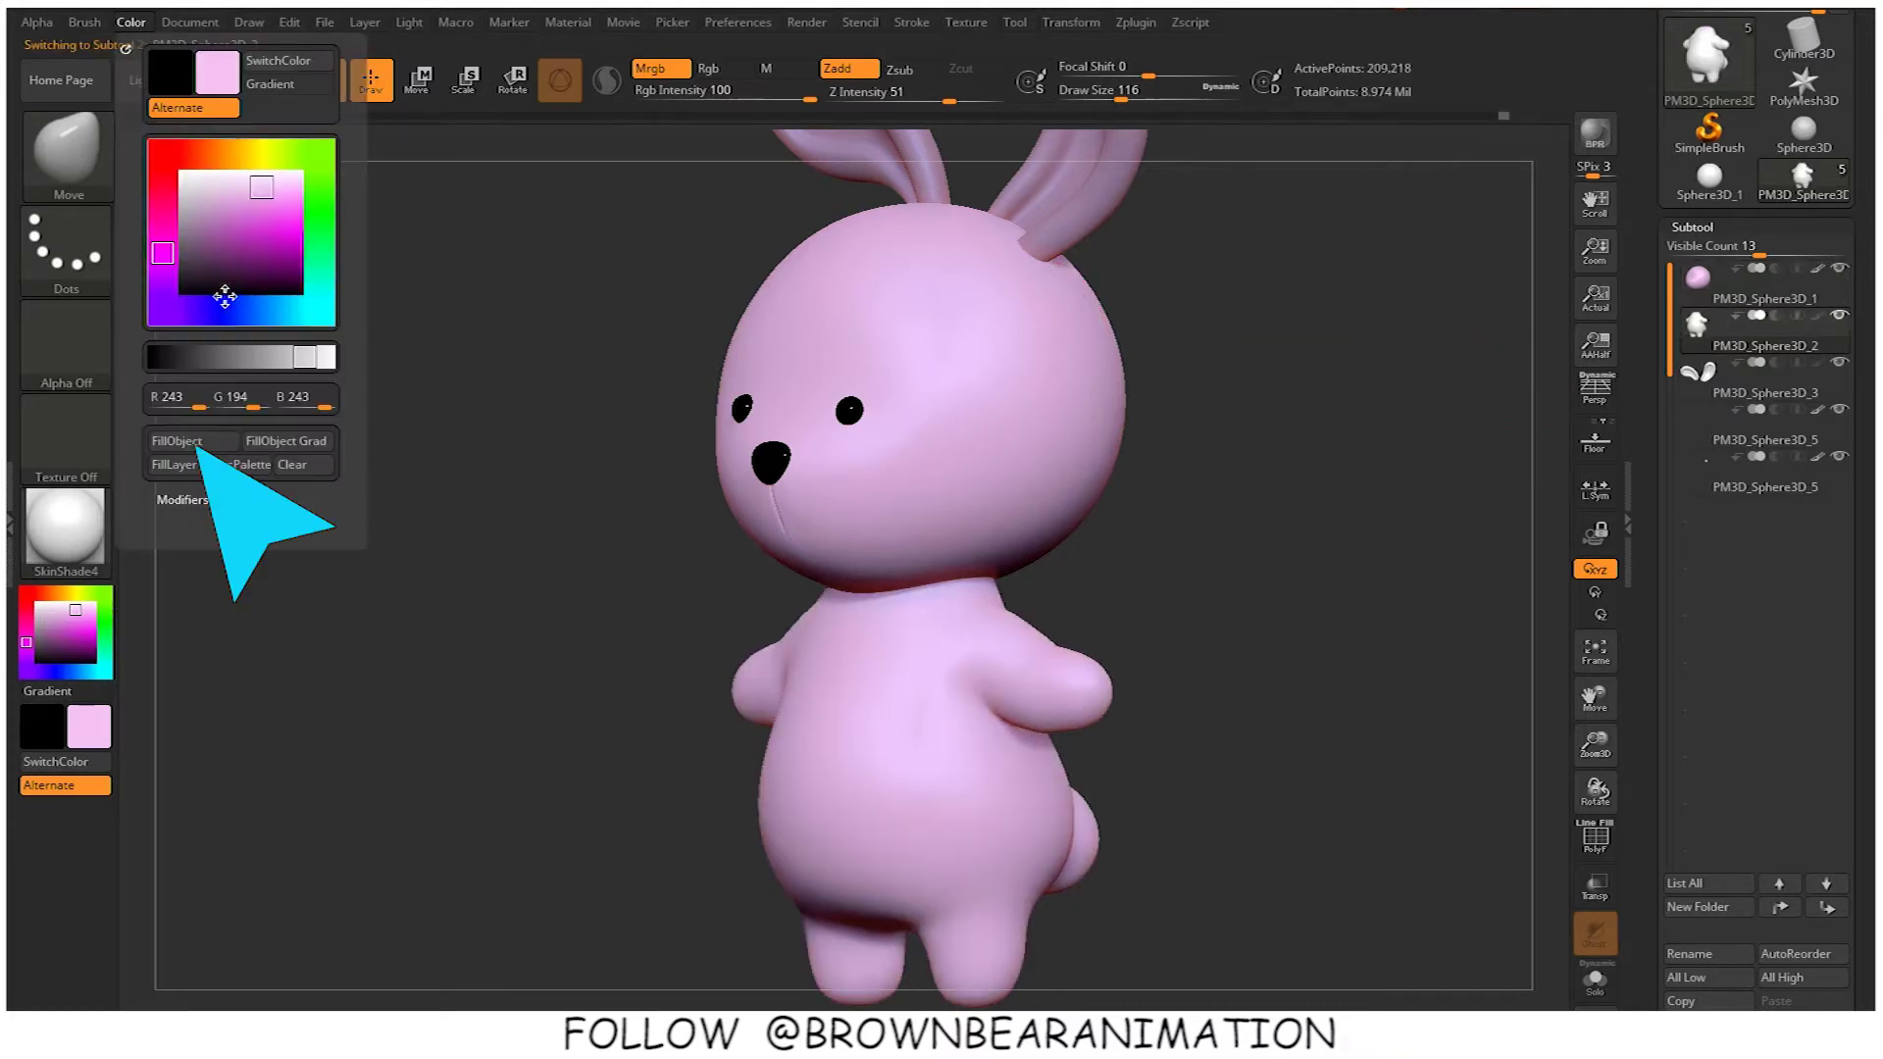
left_click(208, 444)
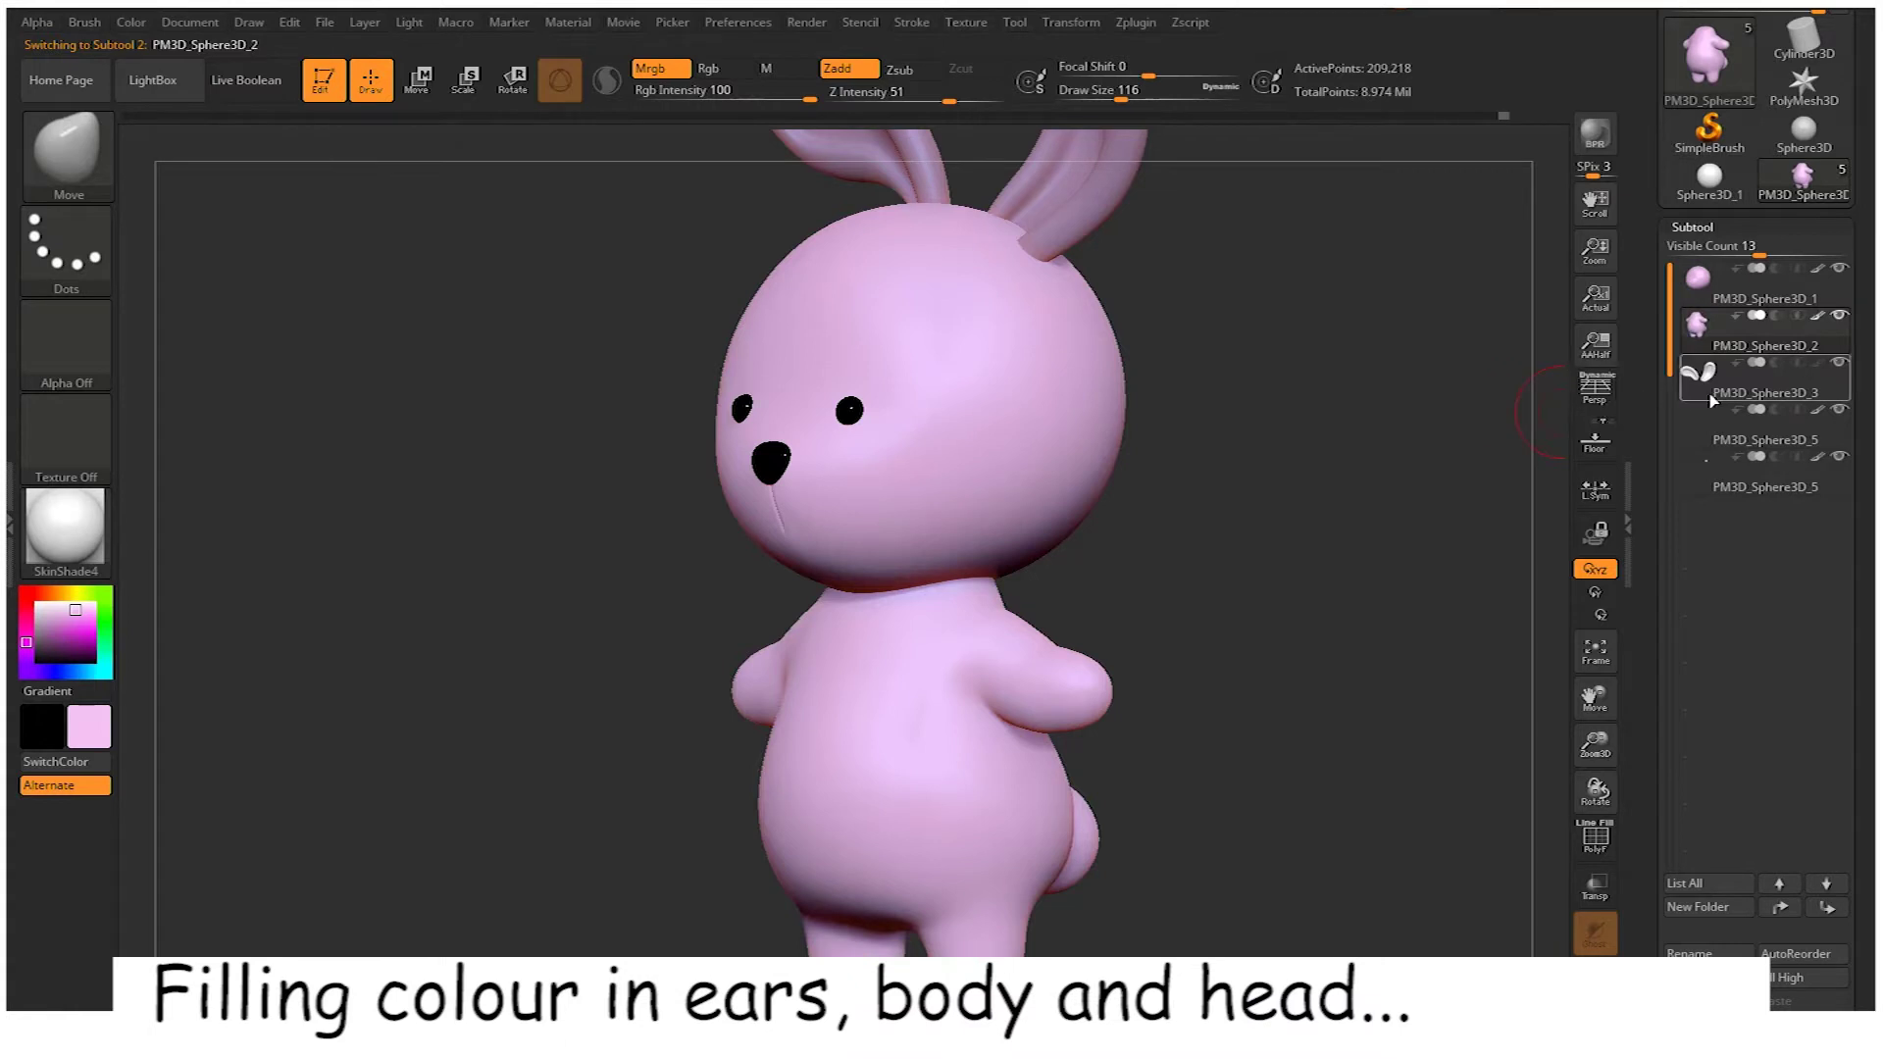
Fill the ears subtool with the same light pink colour and material
left_click(137, 25)
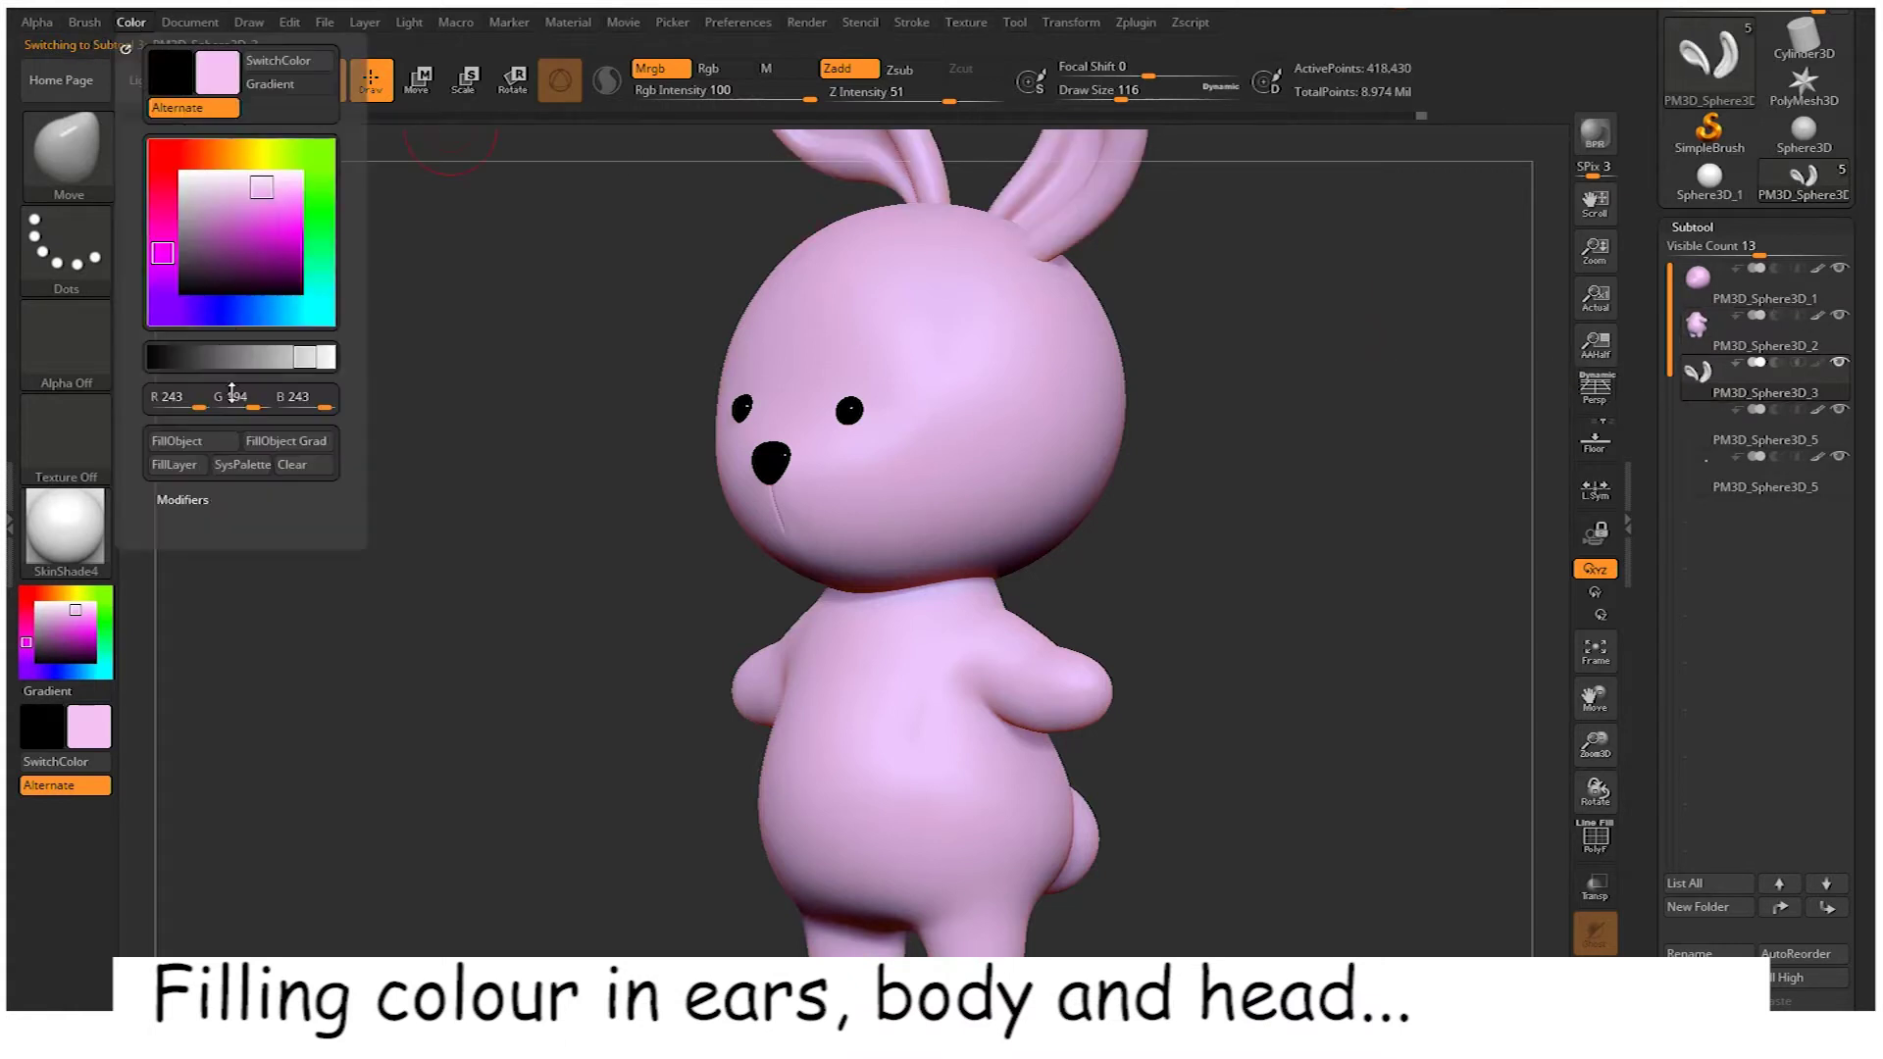
left_click(221, 447)
left_click_drag(425, 605, 378, 648)
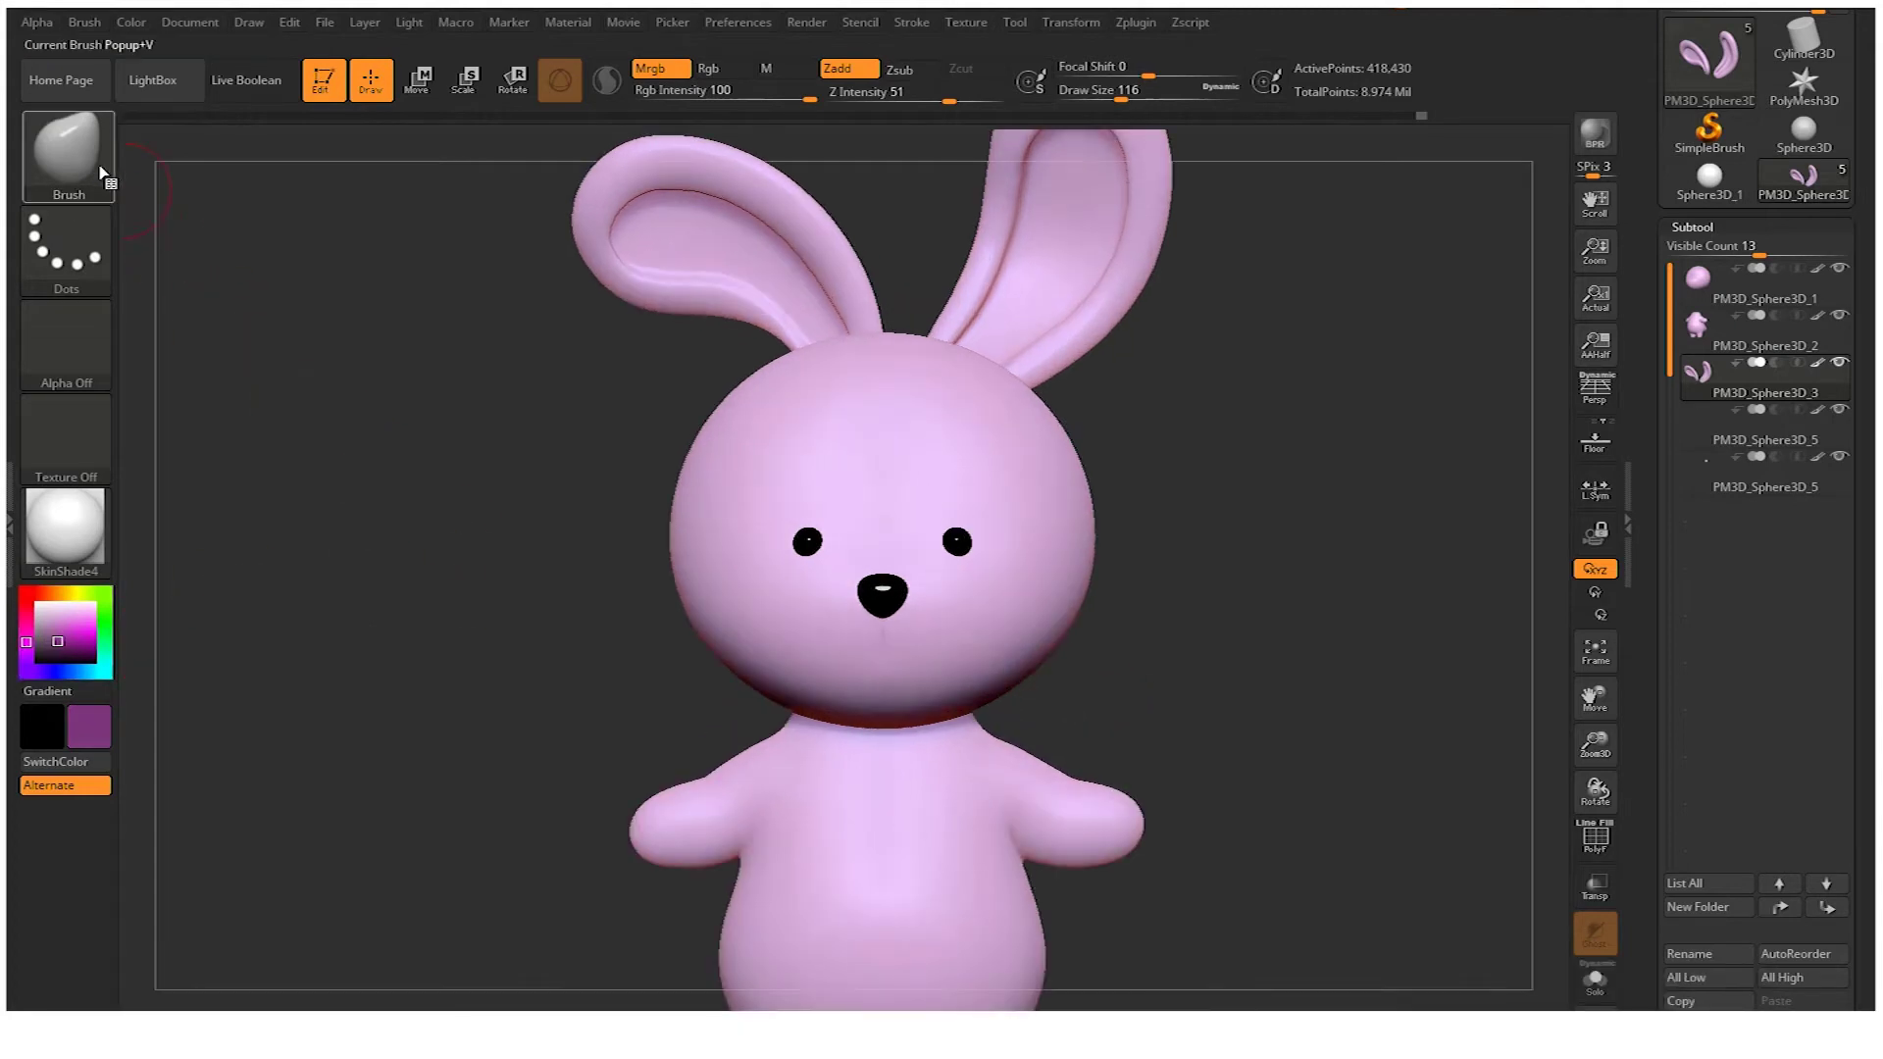
Paint dark purple inside the upright ear using the Paint brush at draw size 80, with only Rgb active
left_click(69, 152)
left_click(1506, 503)
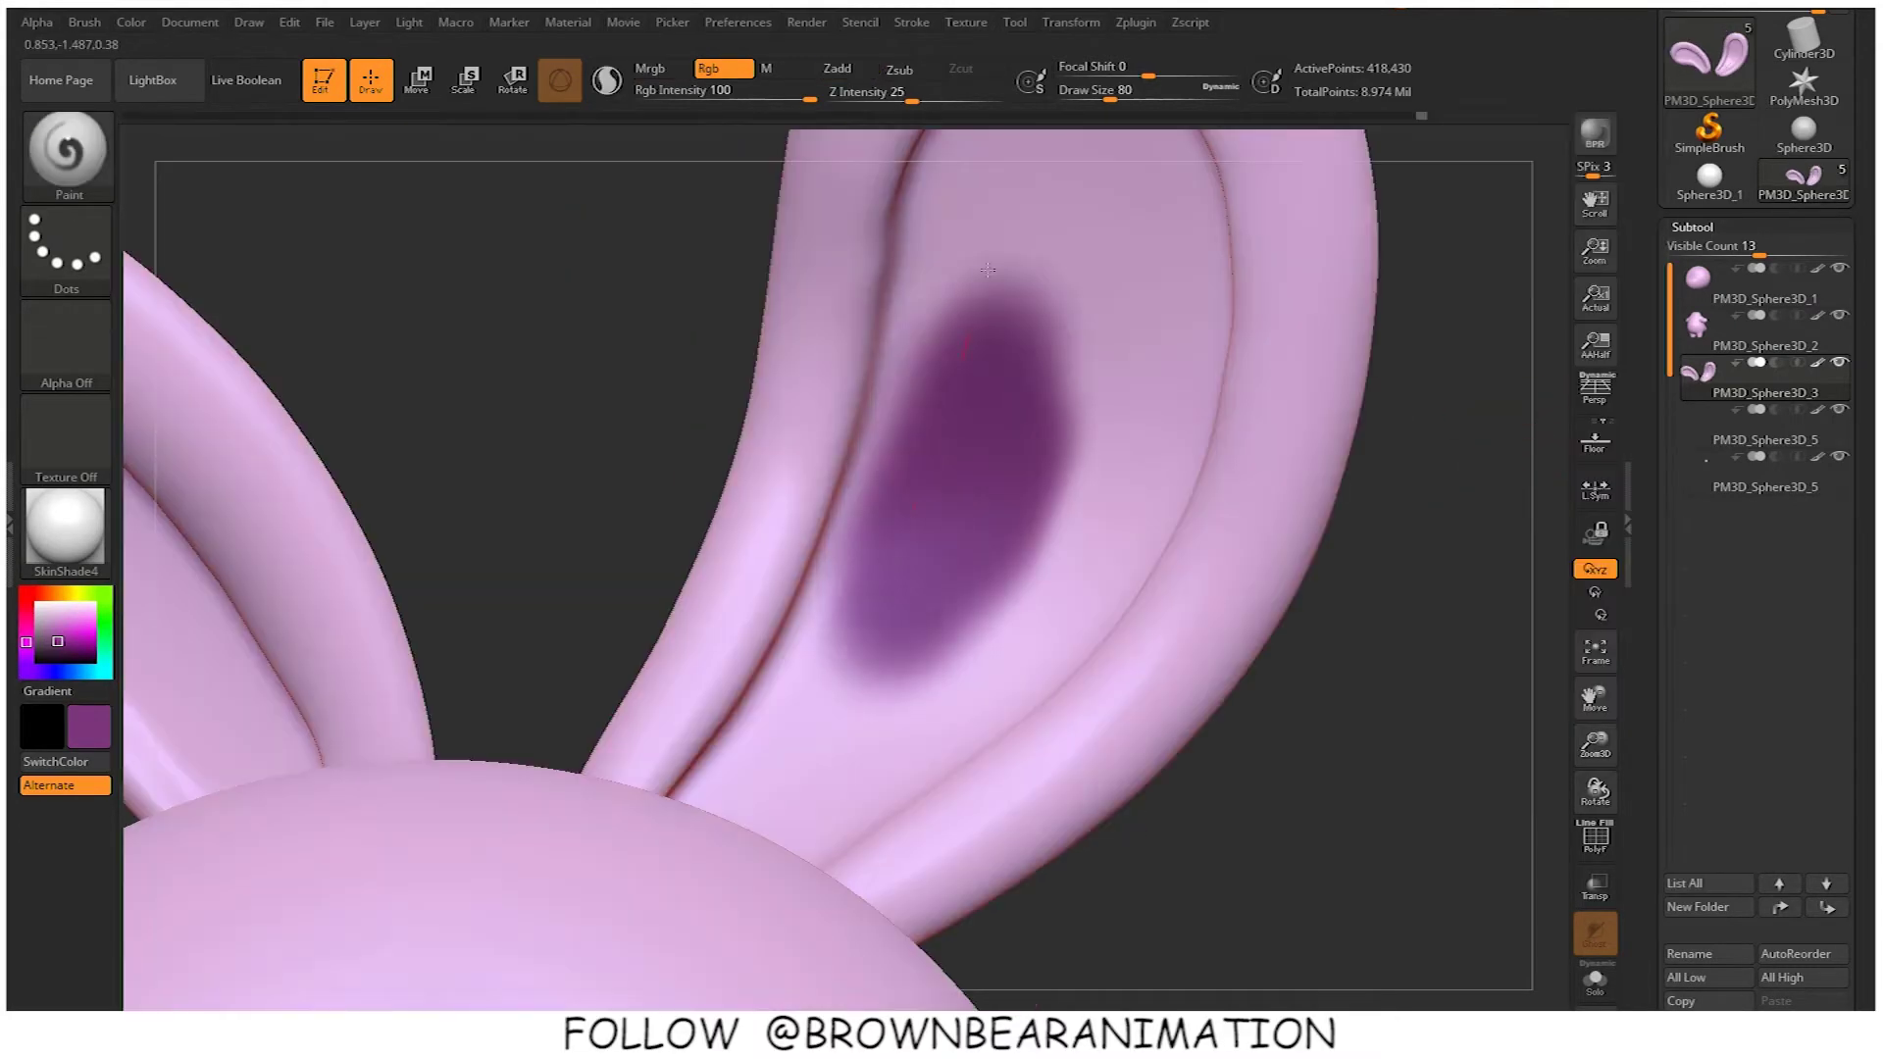
mouse_move(941, 275)
left_mouse_down()
mouse_move(1059, 549)
mouse_move(786, 813)
left_mouse_up()
Isolate the ears and finish covering the upright ear's inner surface with dark purple up to its rim
left_click(1595, 981)
left_click_drag(1429, 769, 1470, 765)
mouse_move(706, 814)
left_mouse_down()
mouse_move(775, 853)
mouse_move(1069, 647)
left_mouse_up()
left_click_drag(1412, 471, 1323, 765, "alt")
mouse_move(1103, 598)
left_mouse_down()
mouse_move(1038, 656)
mouse_move(943, 447)
mouse_move(1089, 422)
mouse_move(1010, 613)
left_mouse_up()
left_click_drag(1079, 402, 823, 549)
left_click_drag(1373, 785, 1405, 458, "alt")
left_click_drag(769, 491, 731, 667)
left_click_drag(1383, 482, 1333, 409, "alt")
Paint the bent ear's inner surface dark purple, keeping Zadd and Zsub turned off
mouse_move(664, 306)
left_mouse_down("alt")
mouse_move(969, 404)
mouse_move(941, 363)
left_mouse_up("alt")
mouse_move(387, 353)
left_mouse_down()
mouse_move(338, 392)
mouse_move(481, 354)
mouse_move(706, 588)
mouse_move(803, 654)
left_mouse_up()
key("shift")
left_click(845, 70)
left_click_drag(1110, 93, 1133, 93)
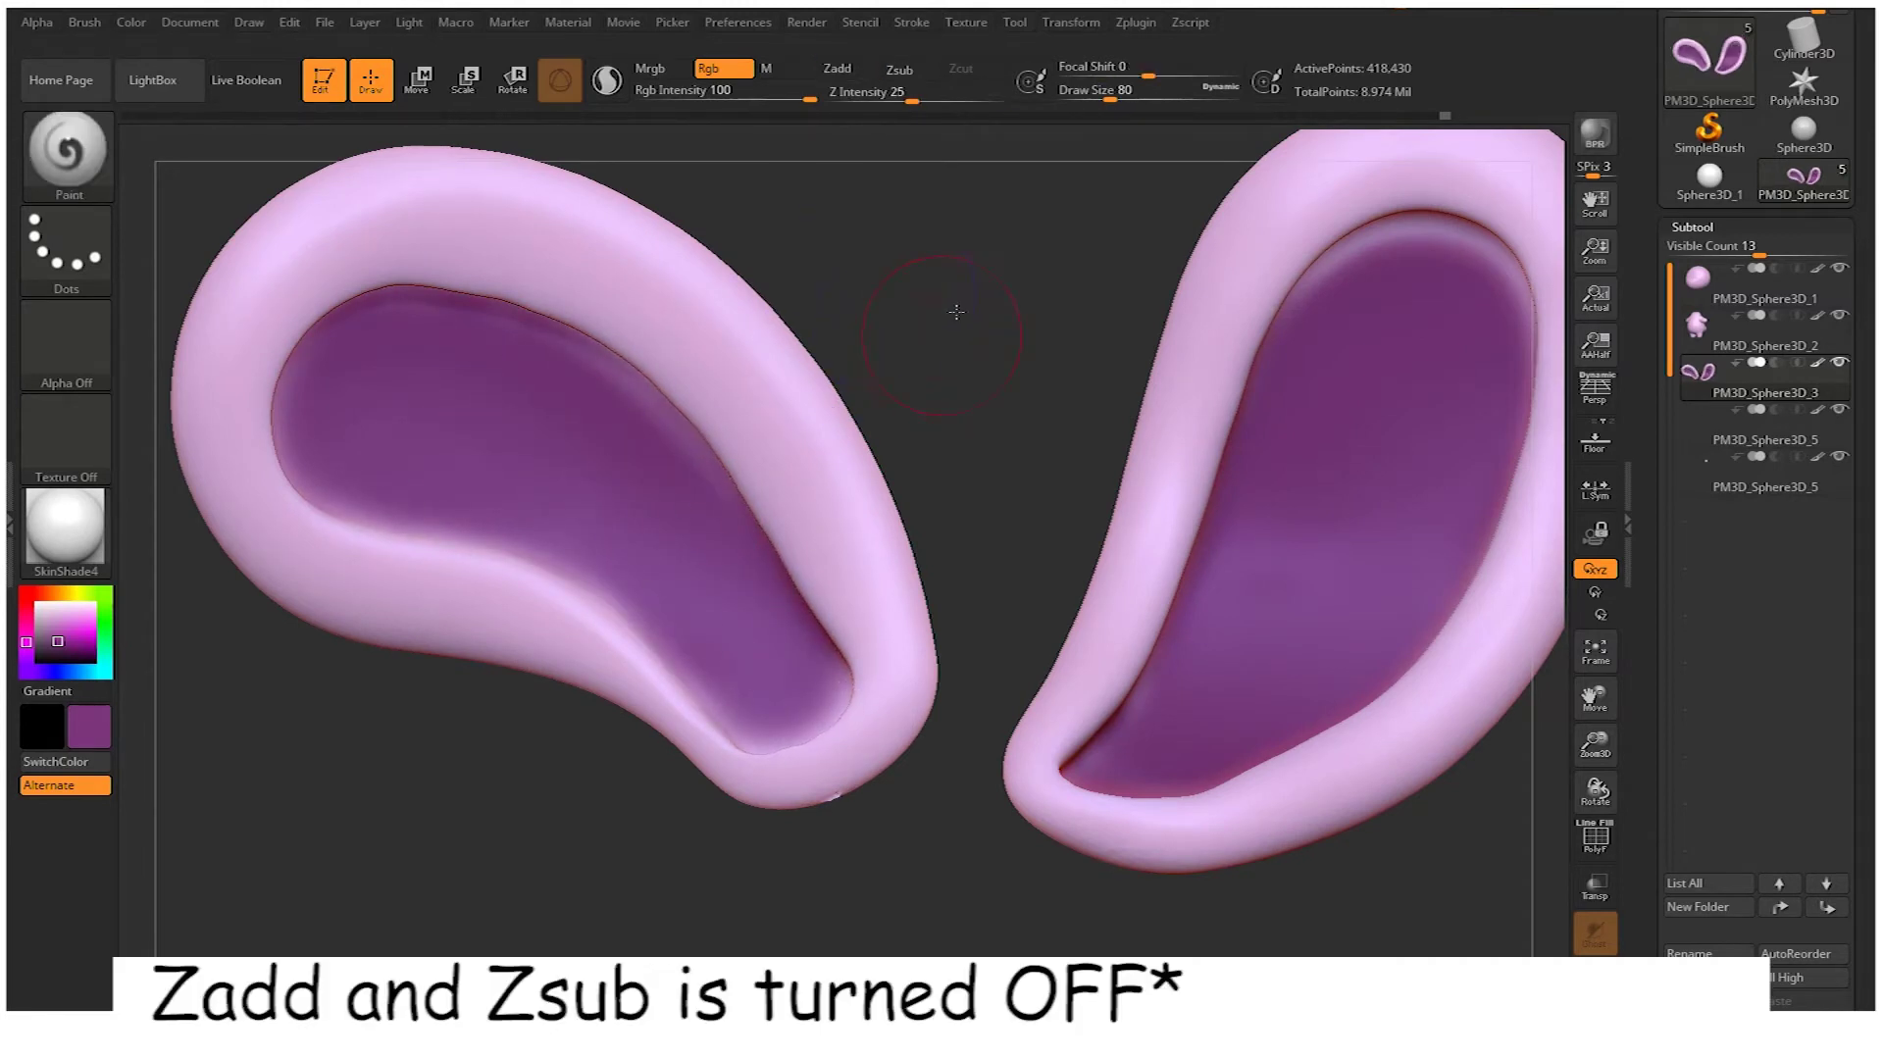
Smooth the purple paint inside both ears and show the whole bunny again
left_click_drag(954, 310, 1020, 319)
left_click_drag(627, 377, 775, 510, "shift")
left_click_drag(442, 300, 803, 687, "shift")
left_click_drag(1318, 329, 1393, 358, "shift")
mouse_move(1374, 862)
left_mouse_down()
mouse_move(1314, 873)
mouse_move(1379, 693)
mouse_move(1393, 844)
left_mouse_up()
left_click(1594, 980)
Reduce the Paint brush's draw size to 16 for detail work on the face
left_click_drag(1460, 834, 1442, 647, "alt")
mouse_move(1441, 647)
left_mouse_down()
mouse_move(1363, 671)
mouse_move(1400, 786)
mouse_move(1454, 505)
left_mouse_up()
key("s")
key("s")
left_click_drag(1442, 549, 1427, 550)
left_click_drag(1404, 614, 1449, 480, "alt")
key("s")
left_click_drag(1411, 556, 1393, 556)
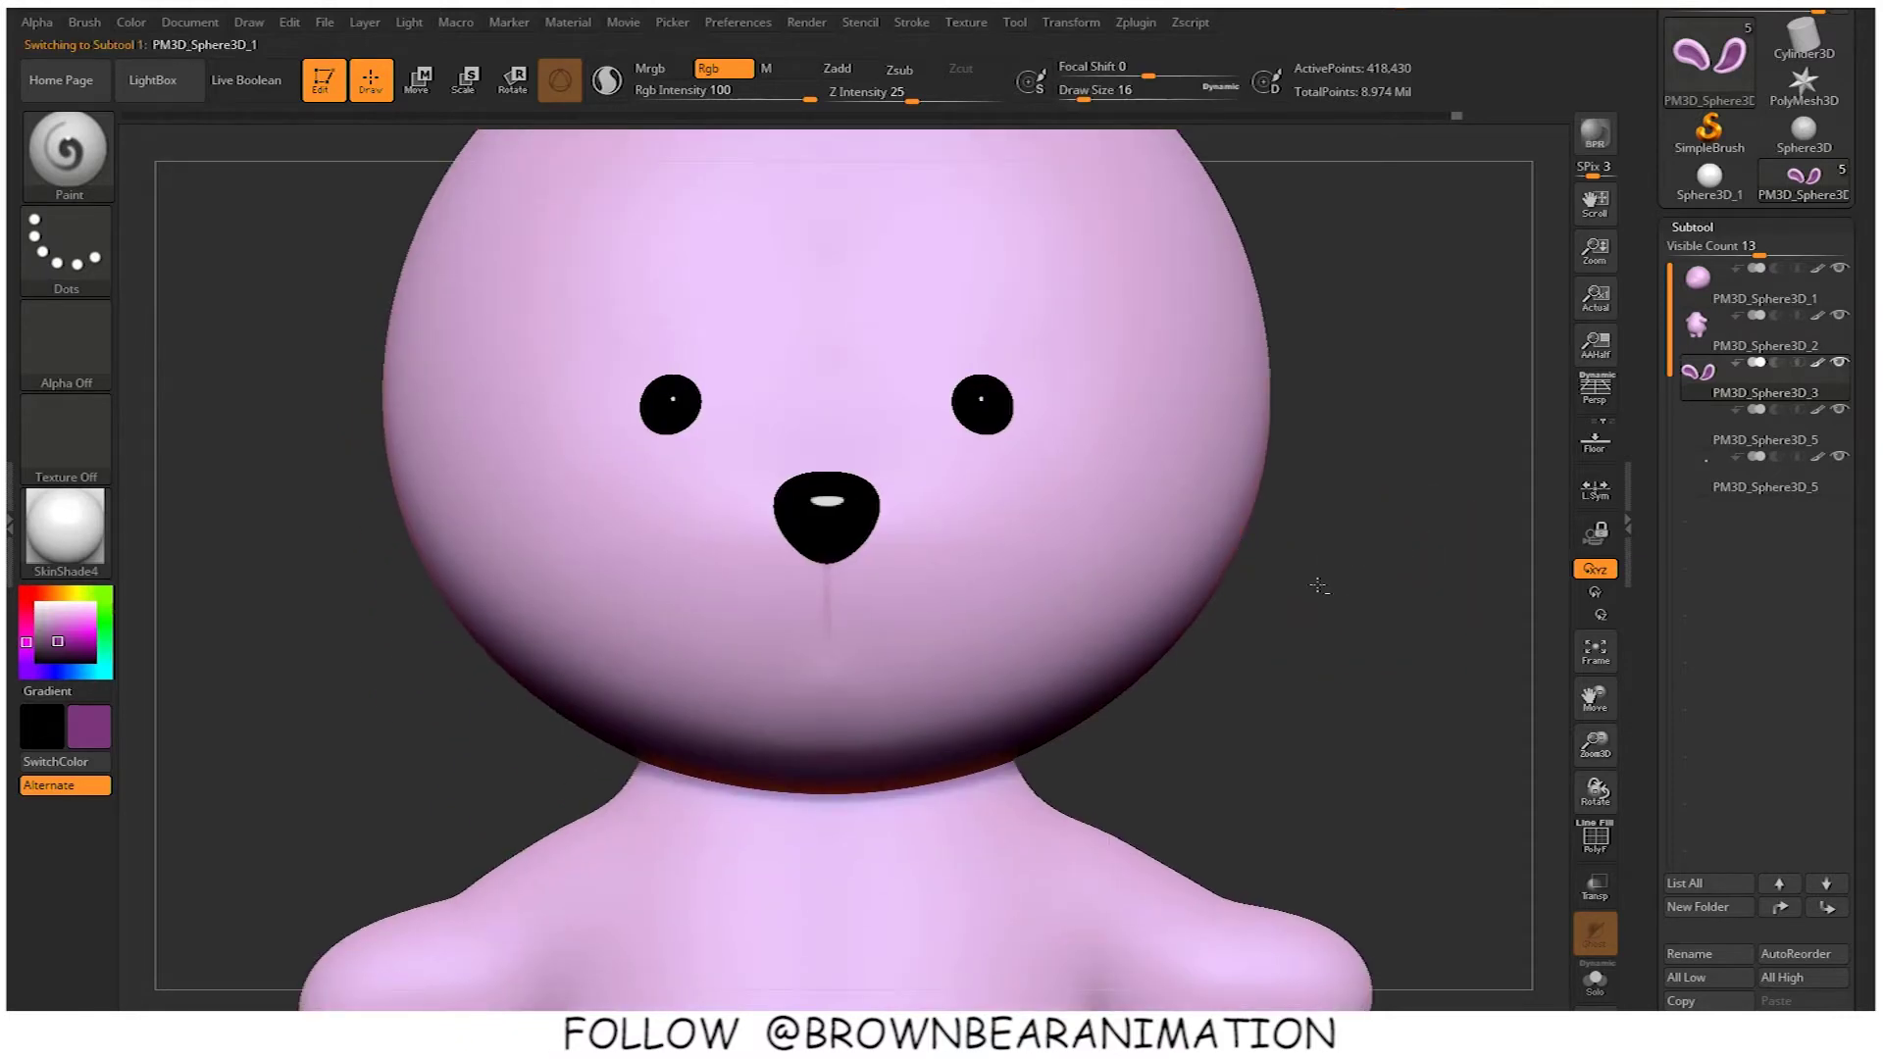
Select the head subtool and subdivide its geometry to SDiv 4
left_click(1726, 285)
left_click(1705, 228)
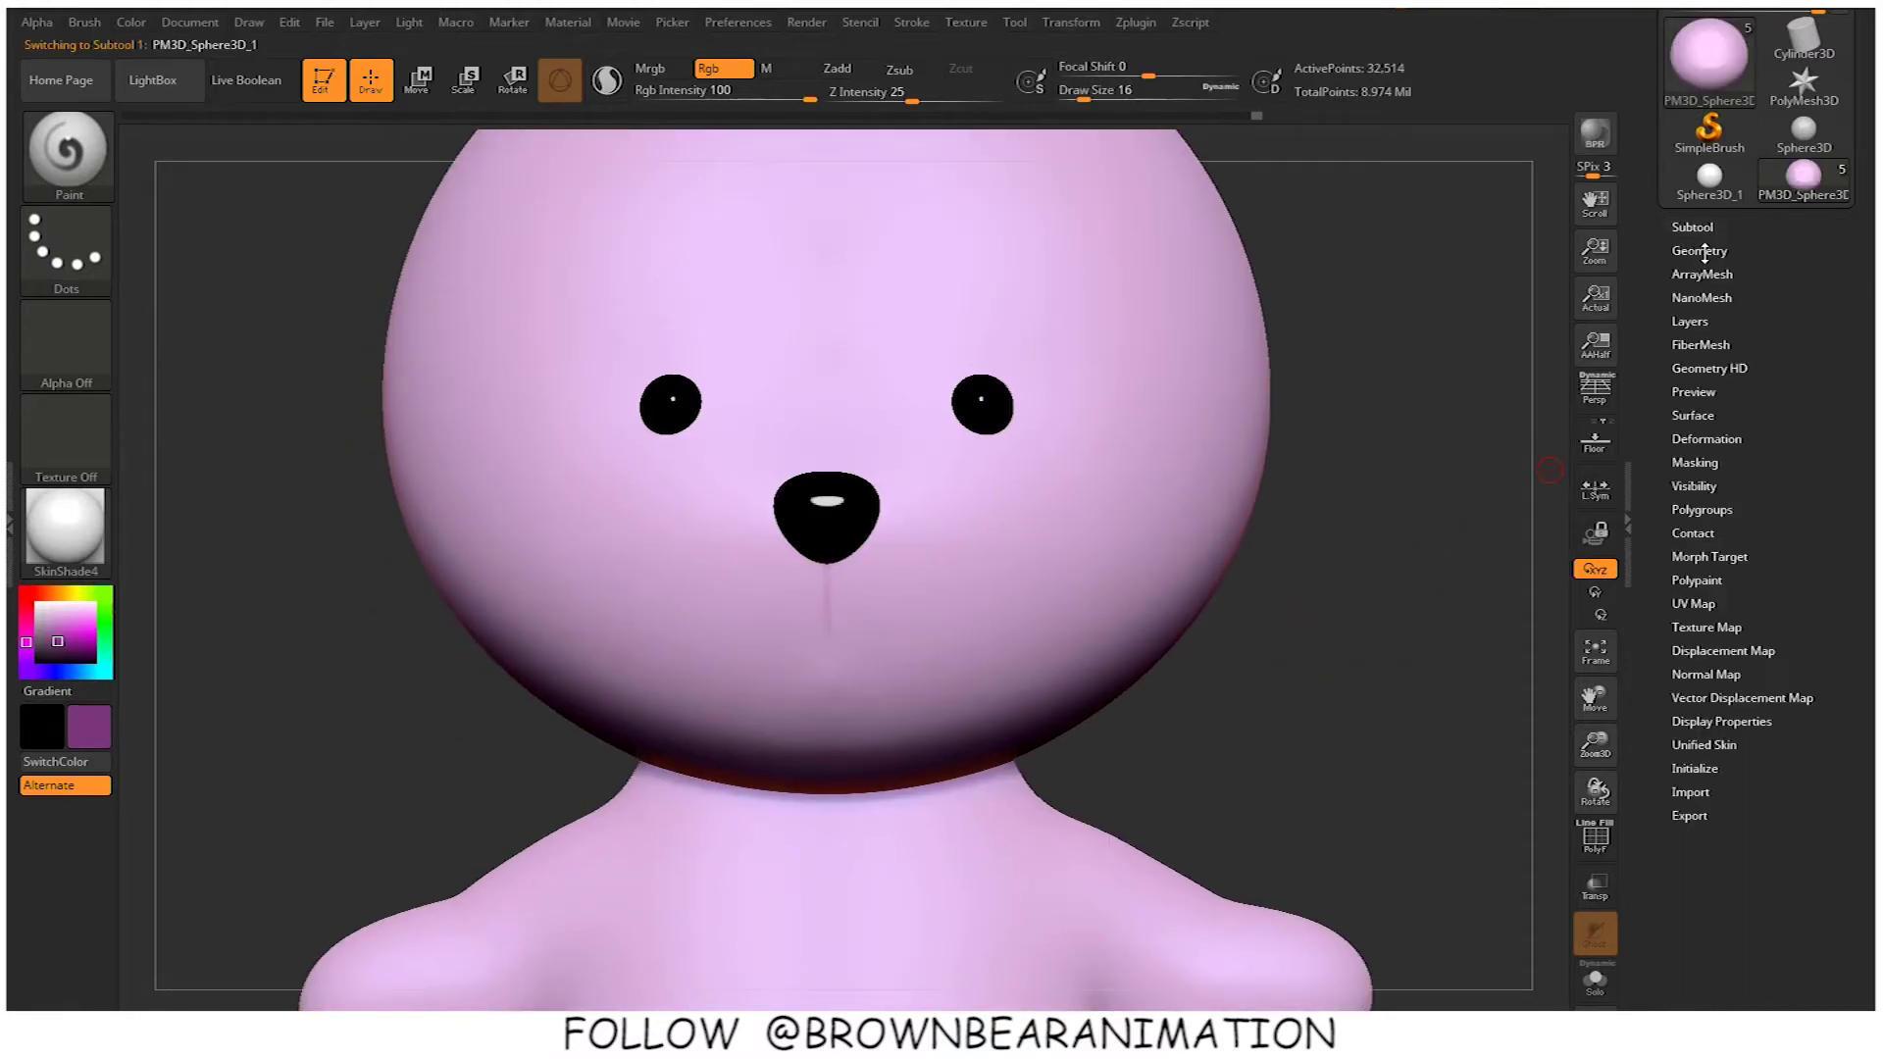
left_click(1704, 252)
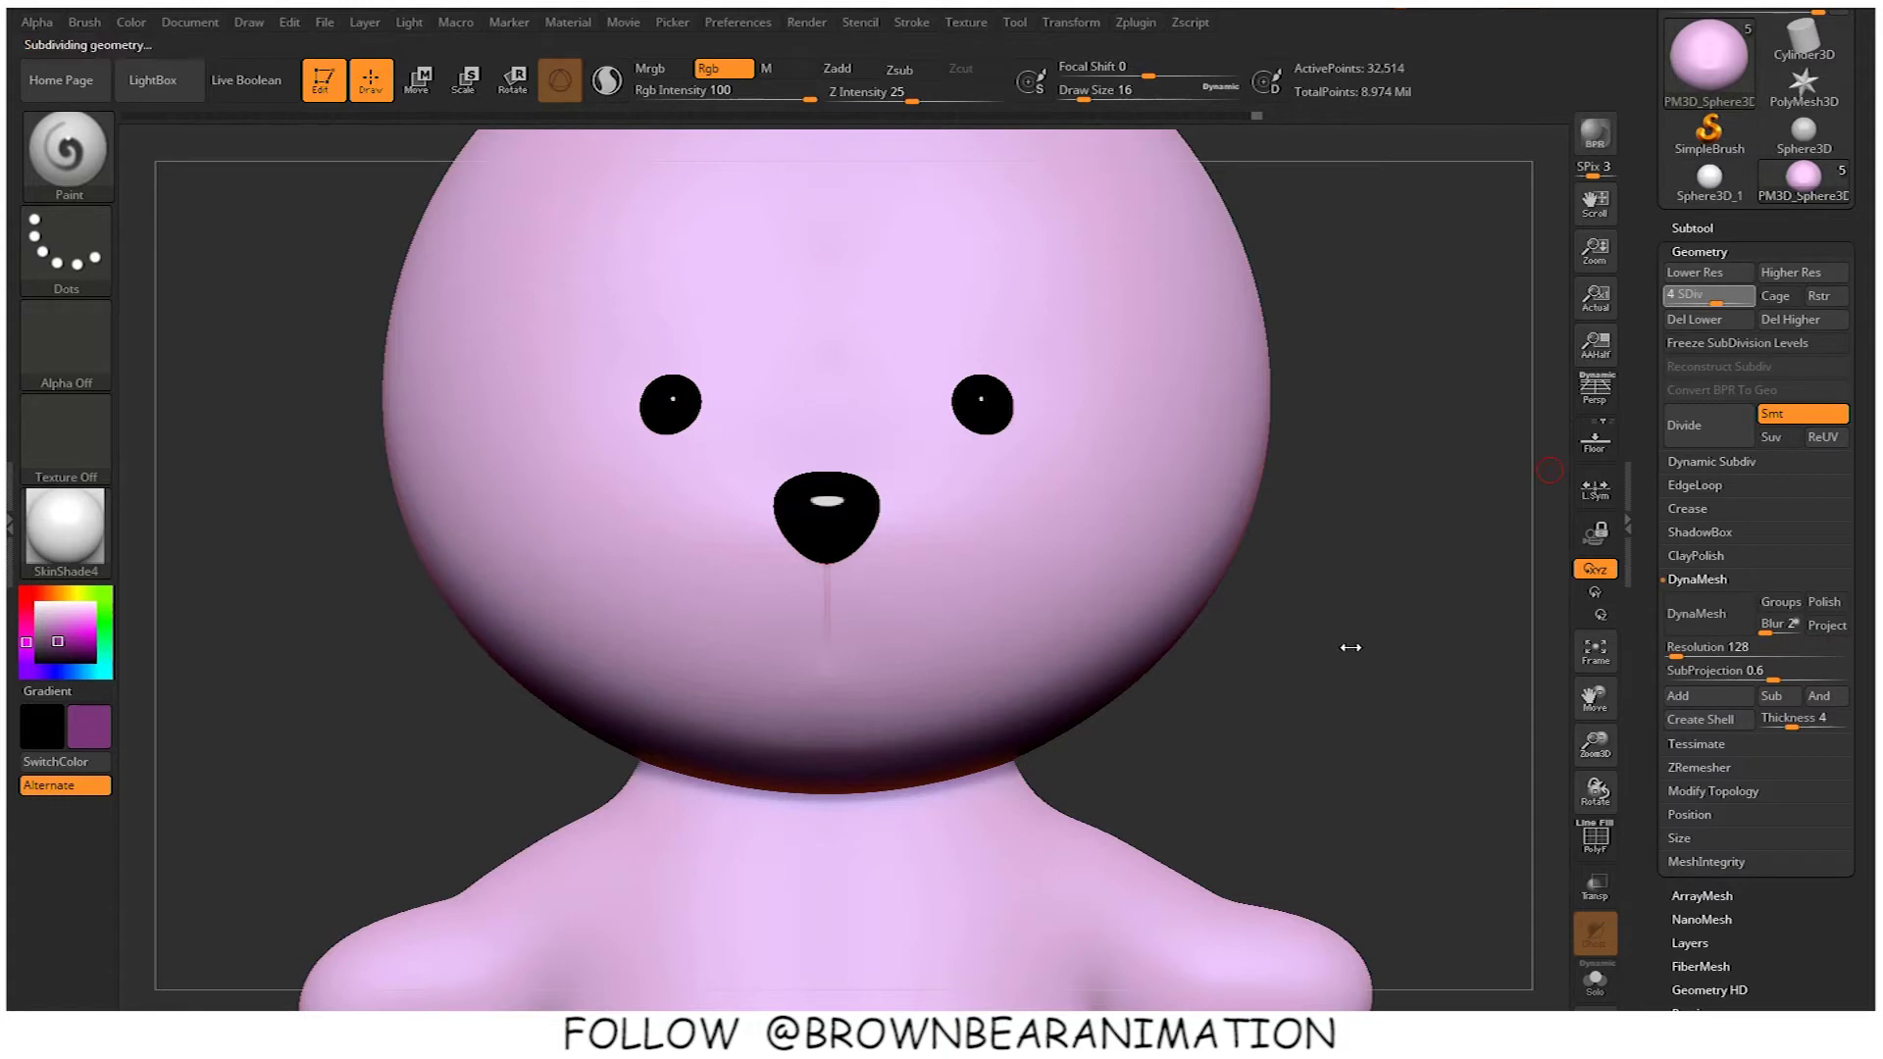
Paint a black vertical mouth line below the nose at draw size 14, undoing the last stroke
left_click_drag(1462, 586, 1393, 594, "alt")
left_click_drag(54, 647, 51, 655)
right_click_drag(363, 844, 673, 630, "alt")
key("s")
left_click_drag(673, 630, 660, 625)
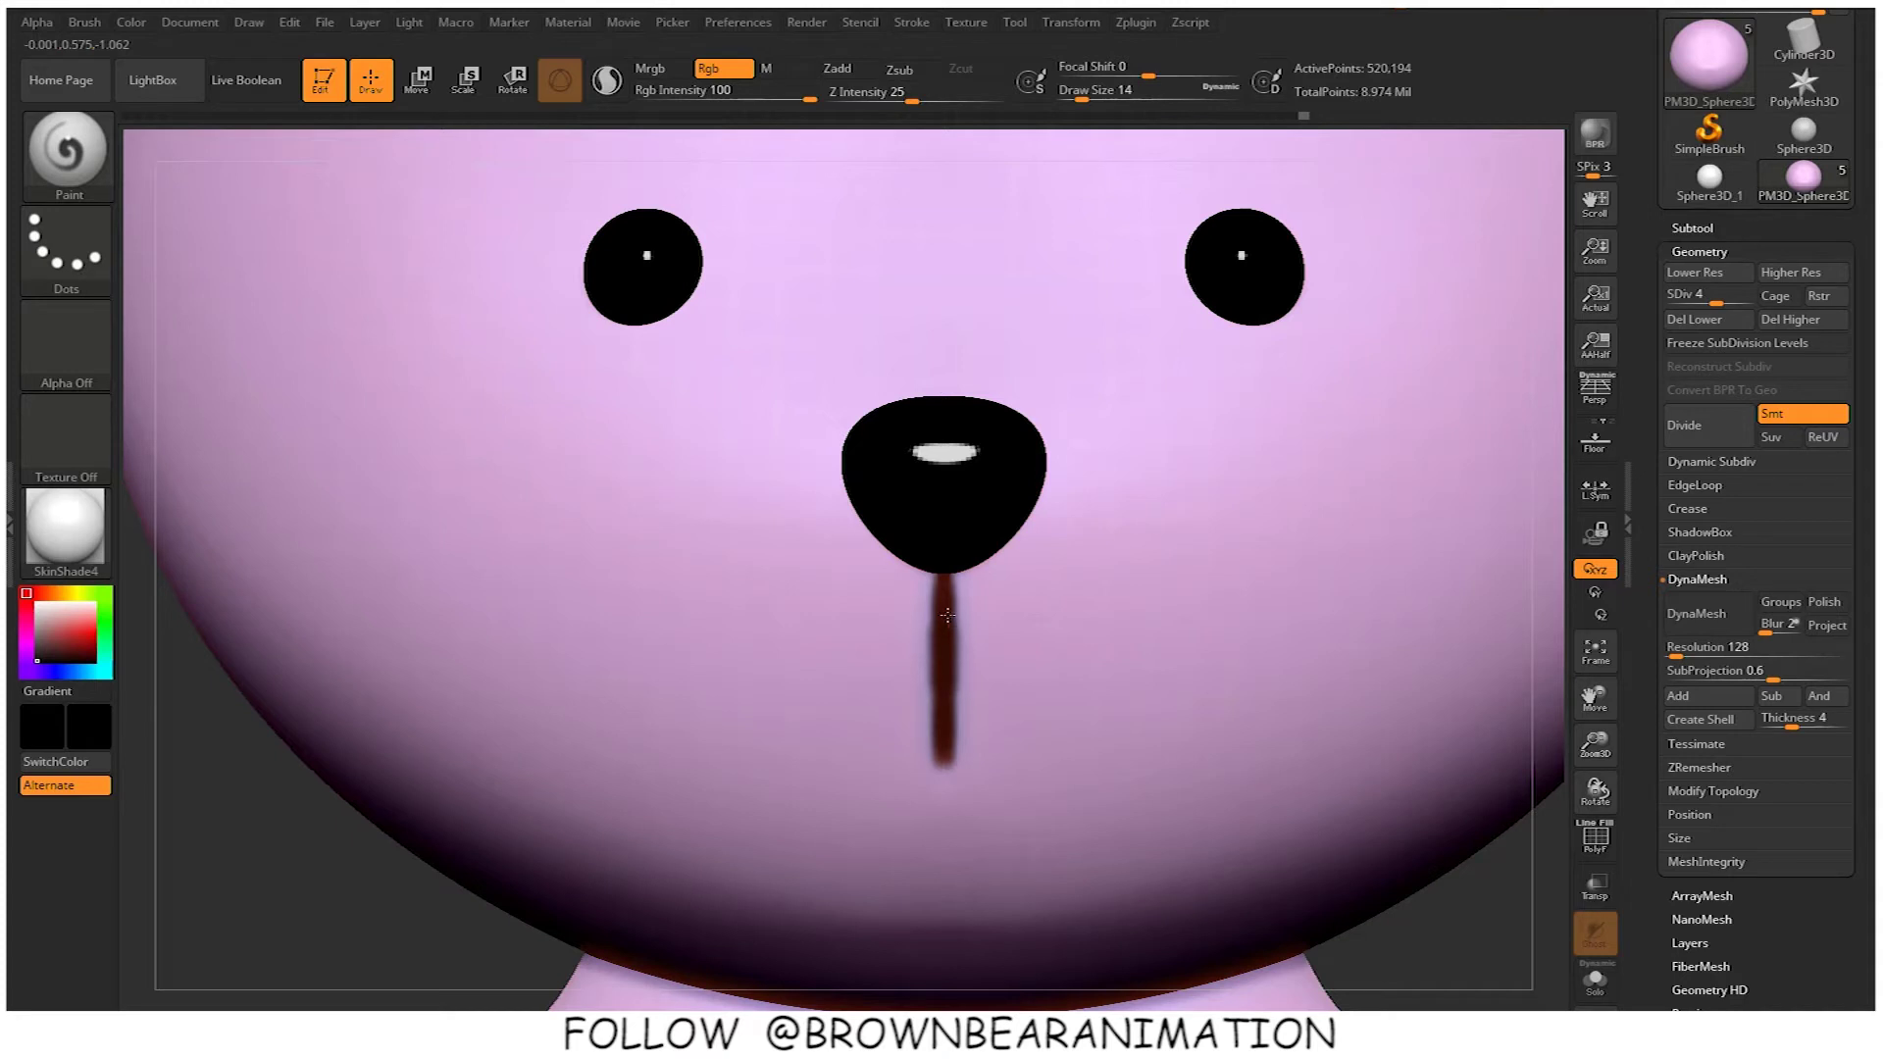
key("ctrl+z")
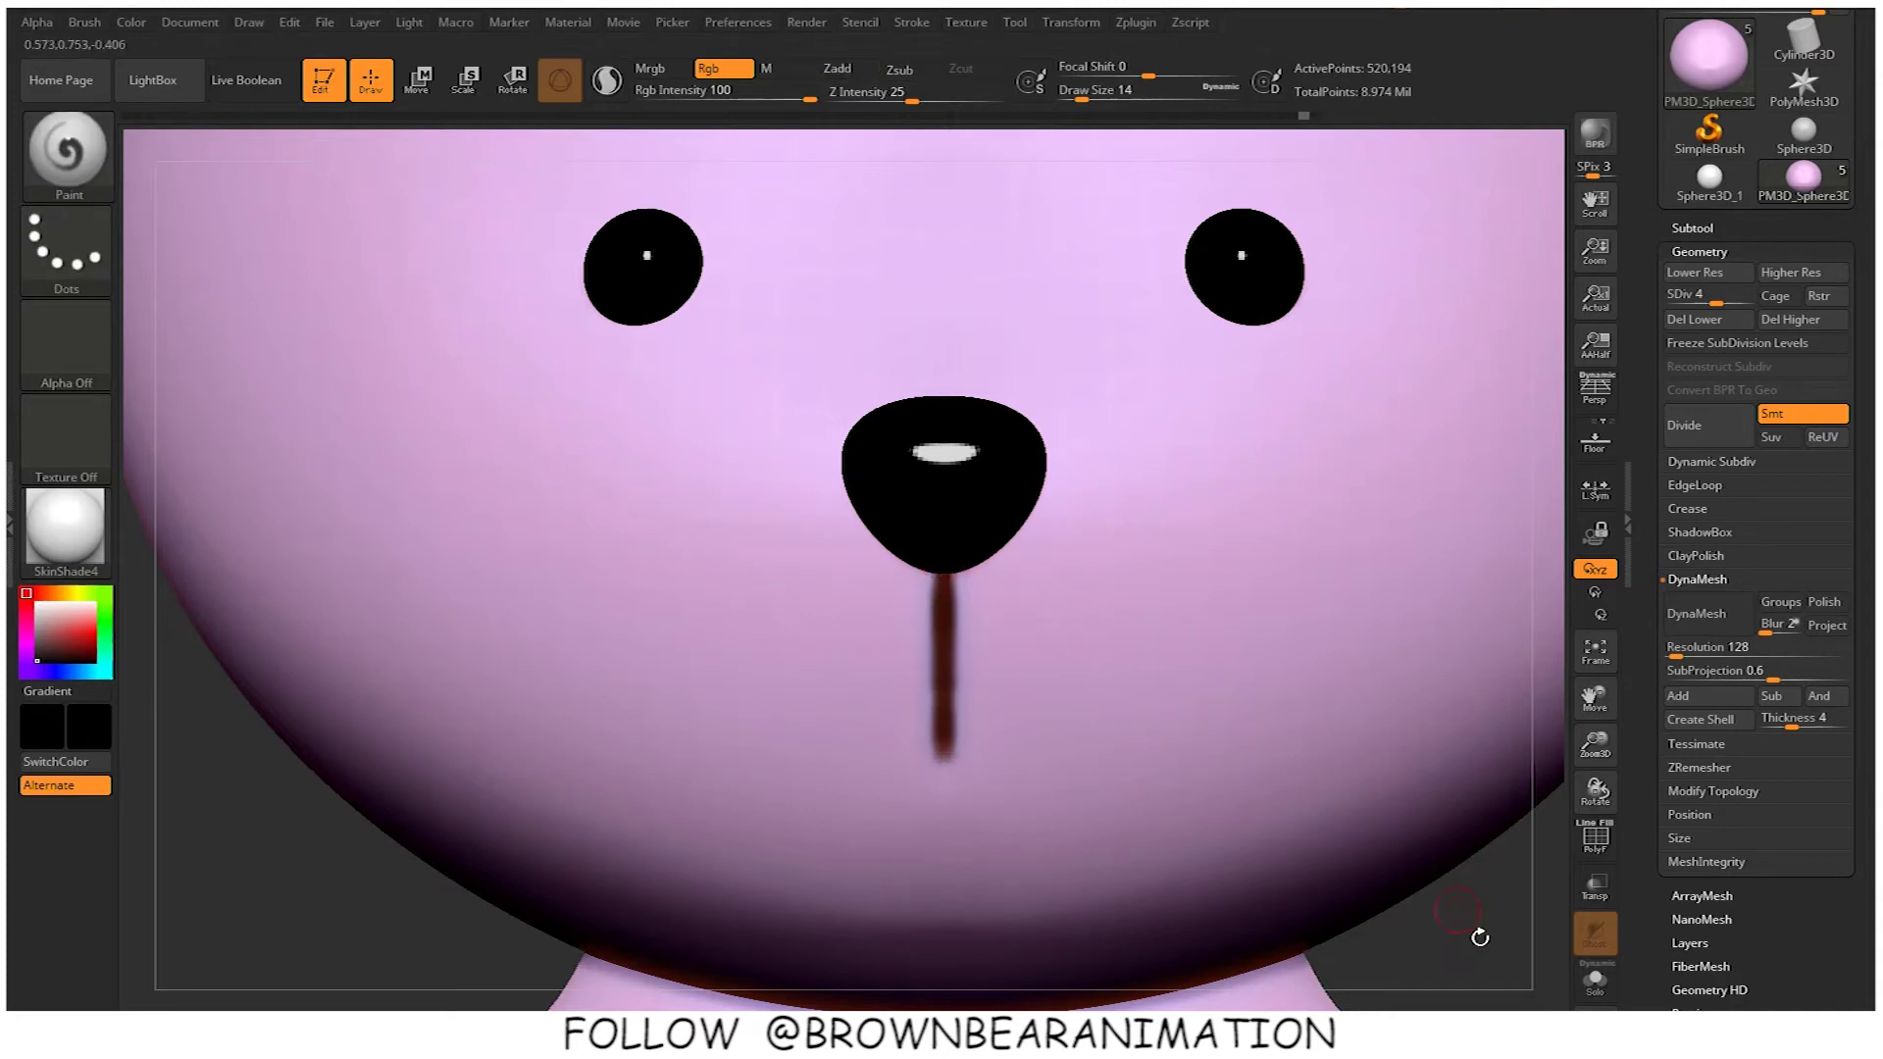
Set the draw size to 6 and darken the mouth line's centre with black
mouse_move(1485, 939)
left_mouse_down()
mouse_move(1486, 834)
mouse_move(962, 483)
left_mouse_up()
key("s")
key("s")
type("s")
type("6")
key("Return")
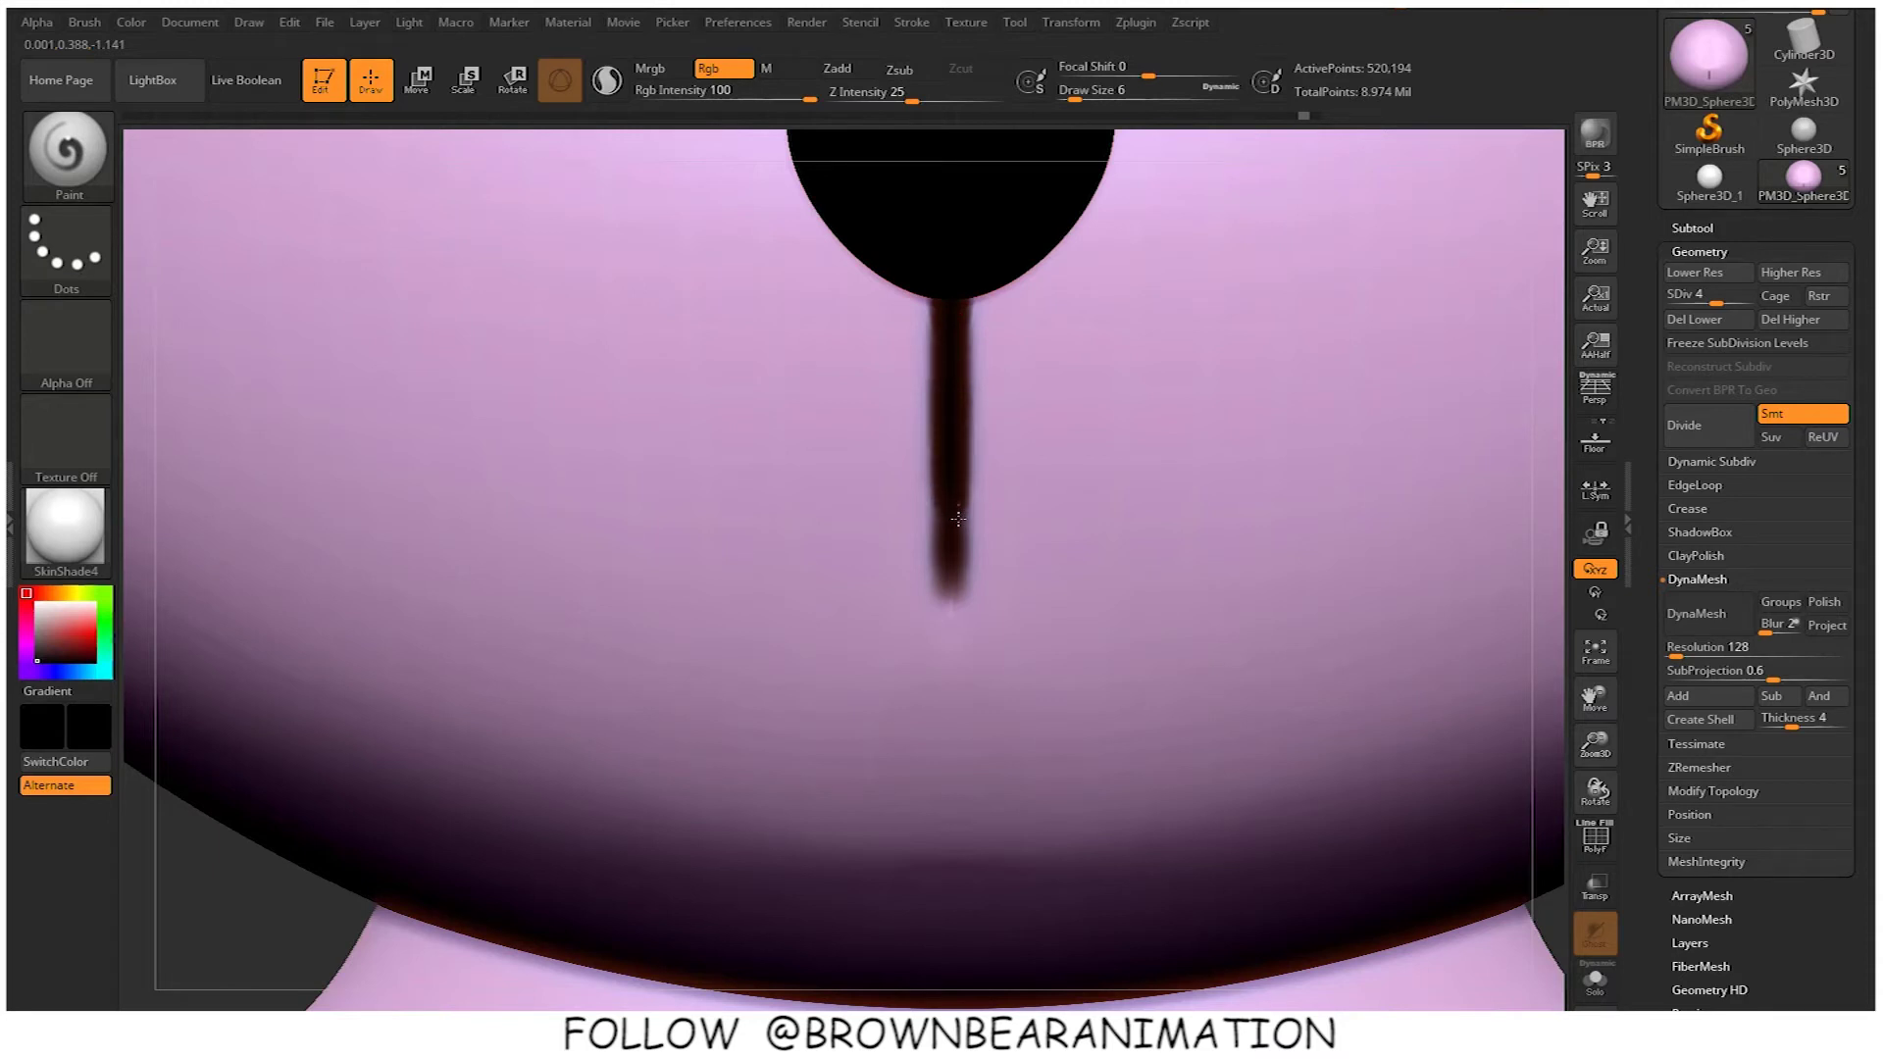
Enlarge the brush's draw size to 87 and select the body subtool
mouse_move(1547, 832)
left_mouse_down("alt")
mouse_move(1510, 487)
mouse_move(1425, 577)
mouse_move(1429, 602)
mouse_move(1457, 590)
mouse_move(1415, 590)
left_mouse_up("alt")
left_click_drag(1415, 590, 1421, 614, "alt")
mouse_move(480, 589)
left_mouse_down("alt")
mouse_move(484, 634)
mouse_move(509, 634)
mouse_move(480, 613)
left_mouse_up("alt")
key("s")
left_click_drag(481, 613, 515, 619)
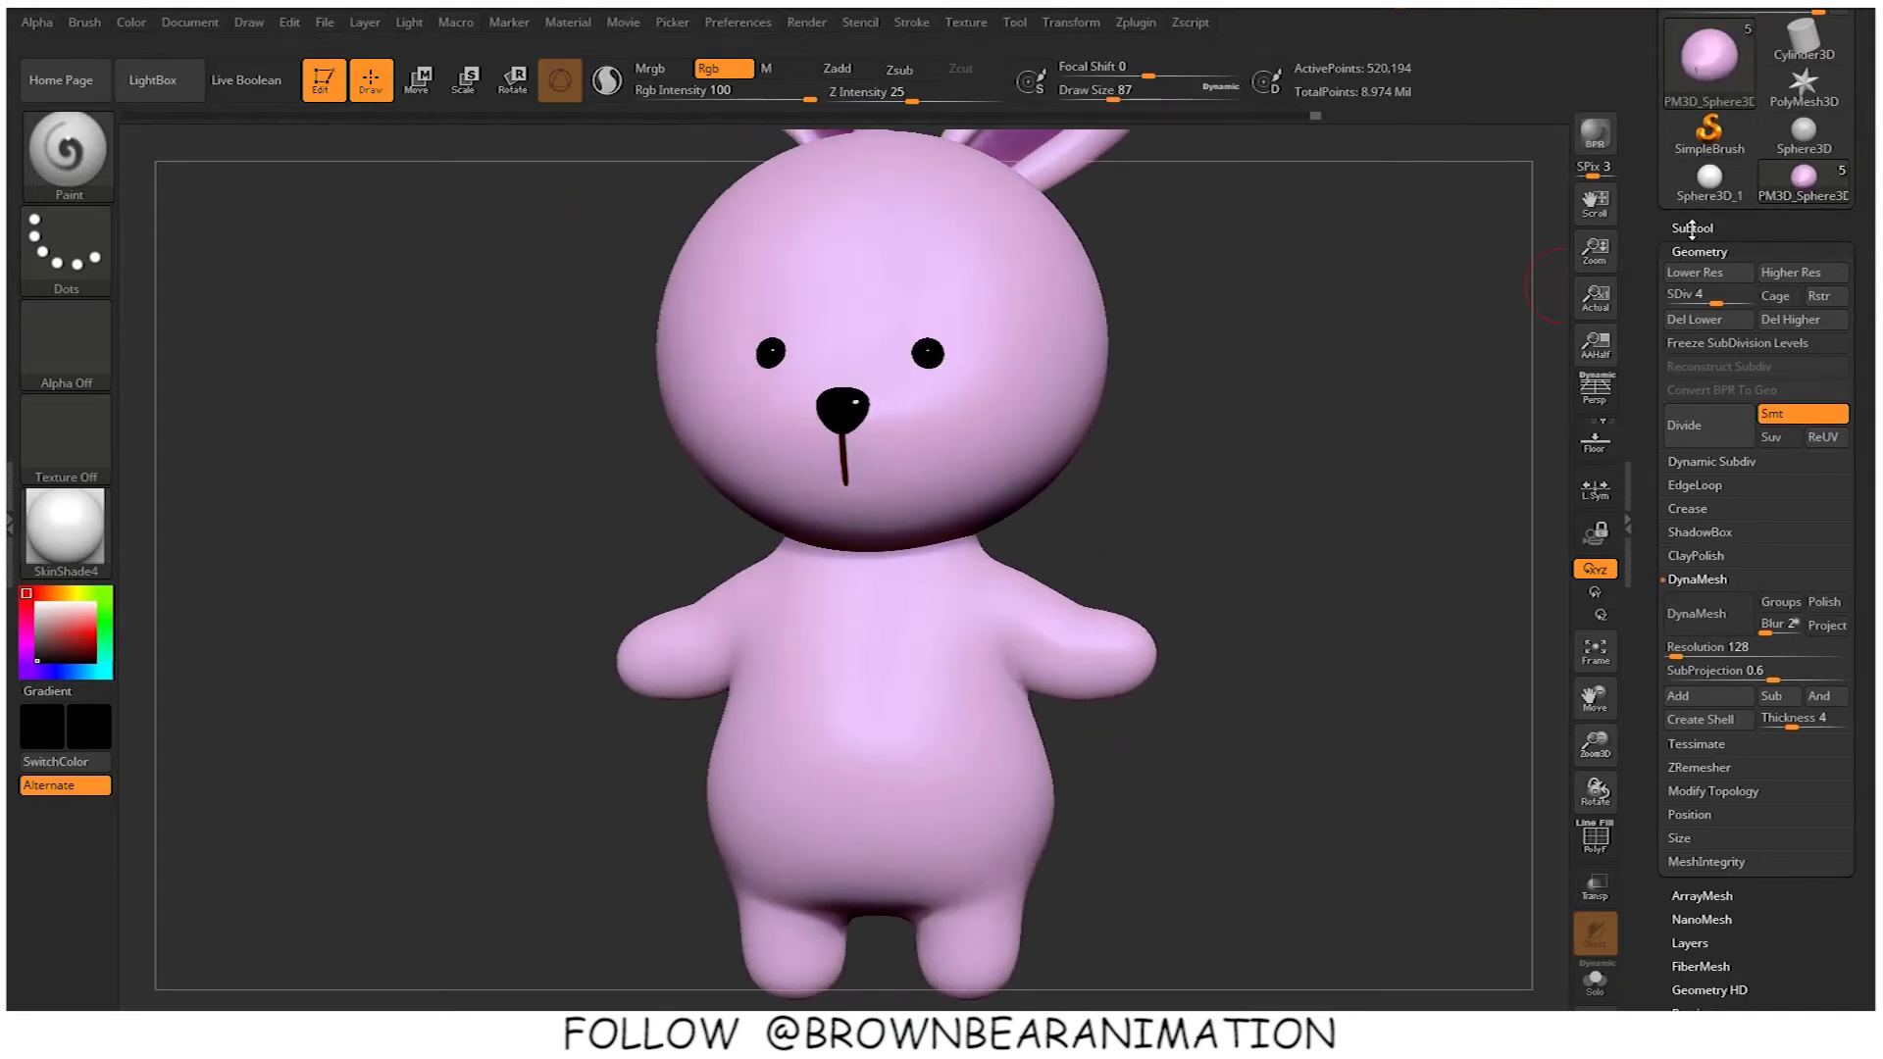
left_click(1688, 231)
left_click(1696, 347)
left_click_drag(1110, 561, 1112, 463, "alt")
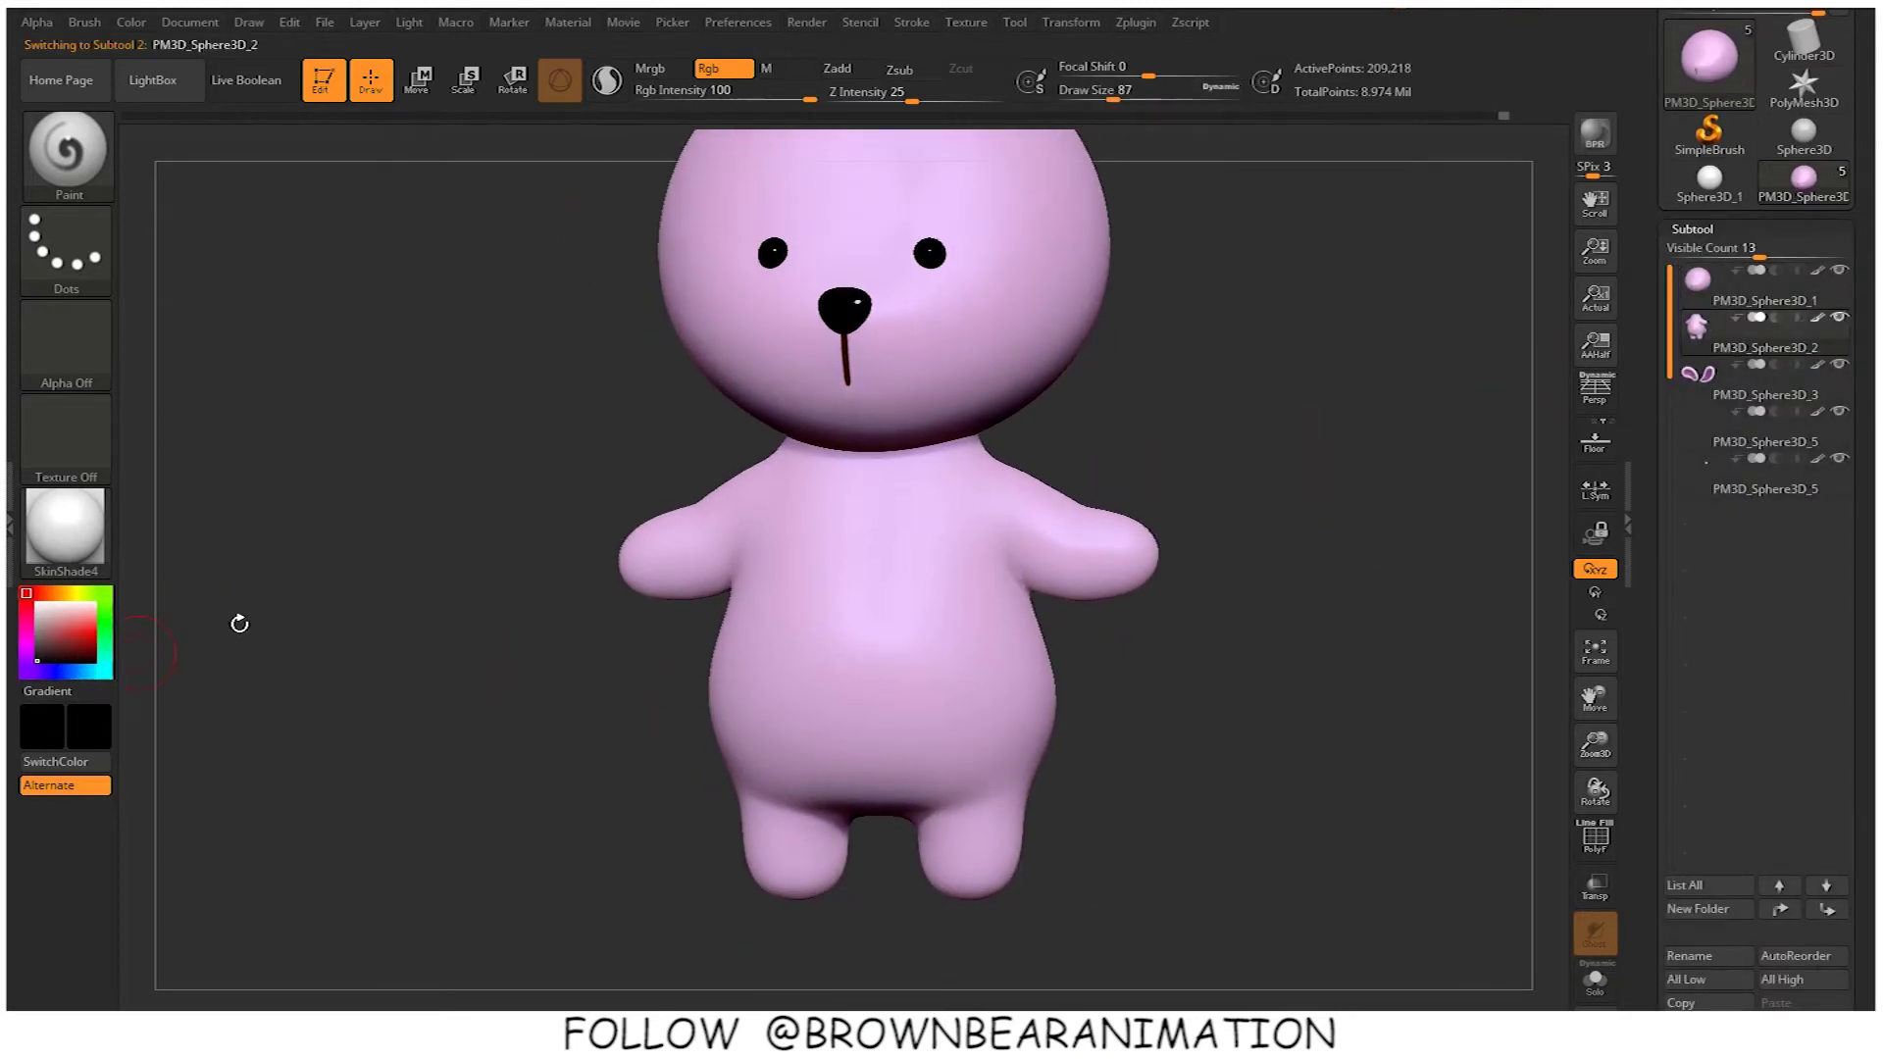
Choose white and paint a tall rounded patch down the front of the bunny's body at draw size 154
left_click_drag(122, 629, 856, 606)
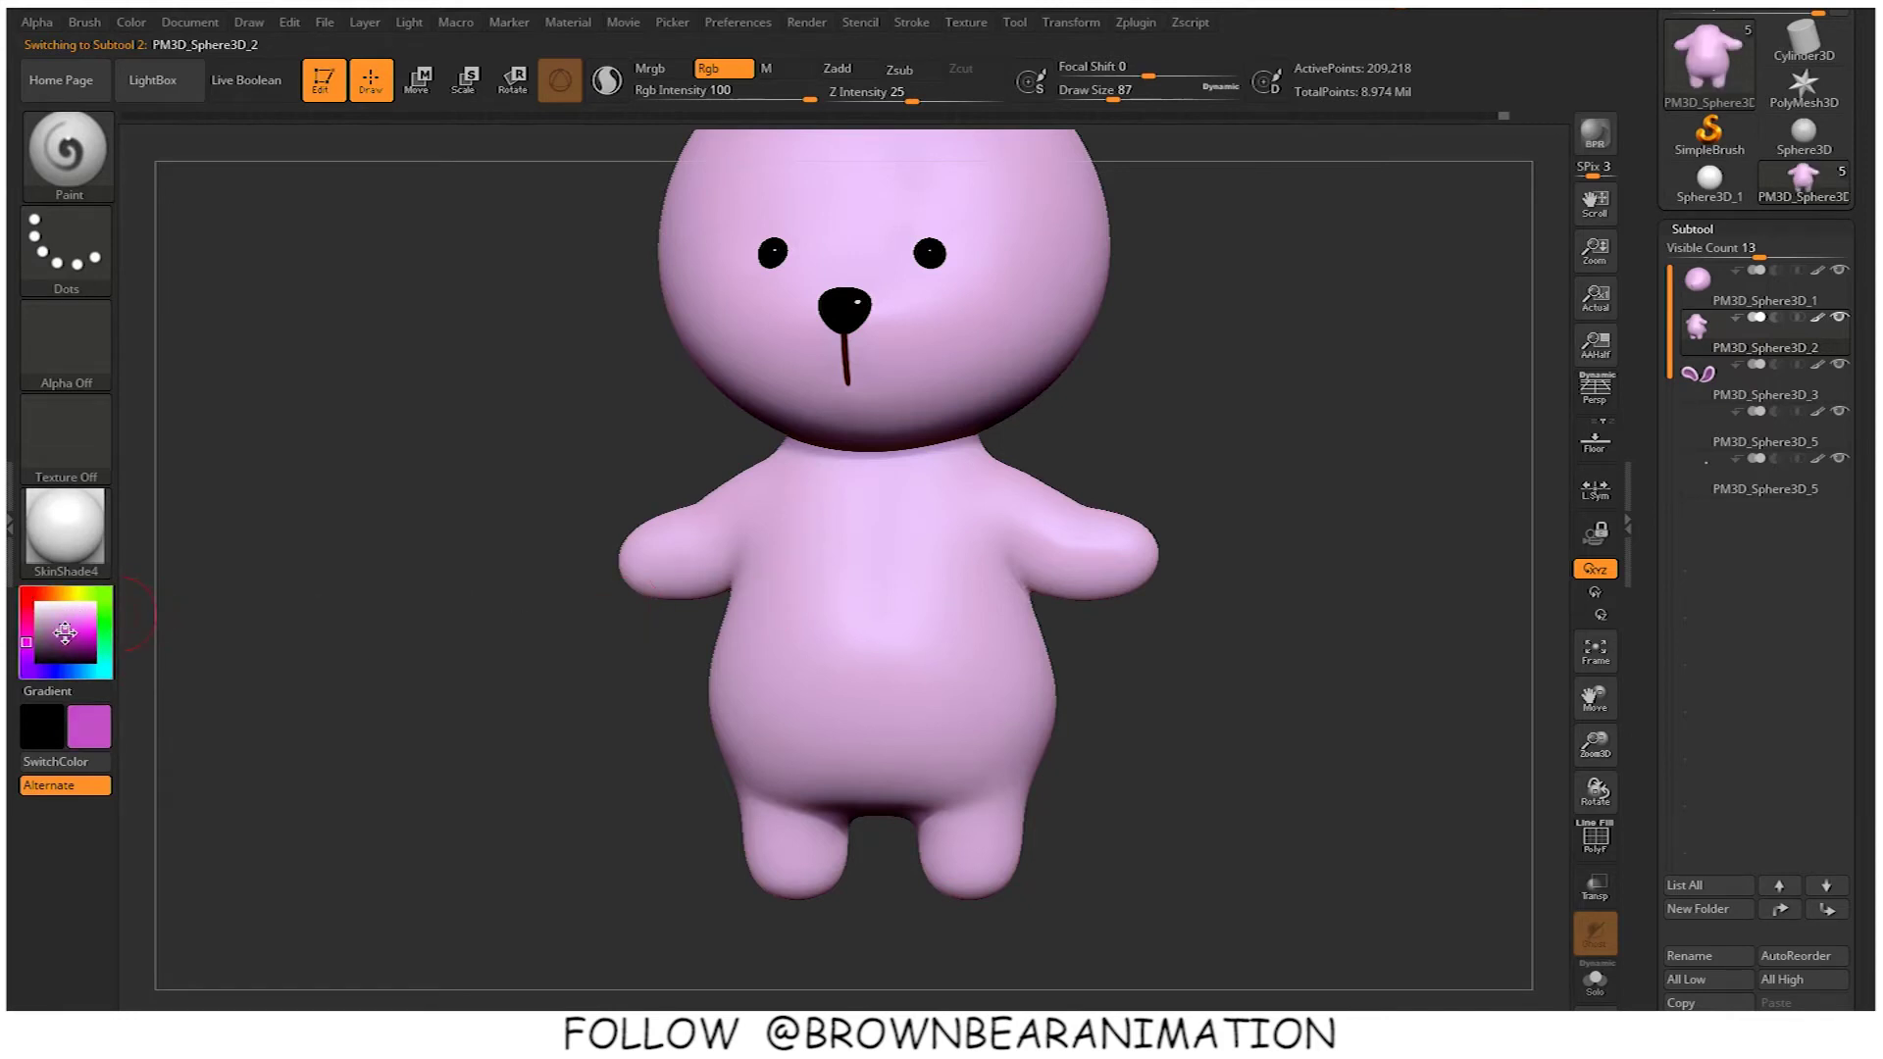
left_click_drag(65, 633, 62, 644)
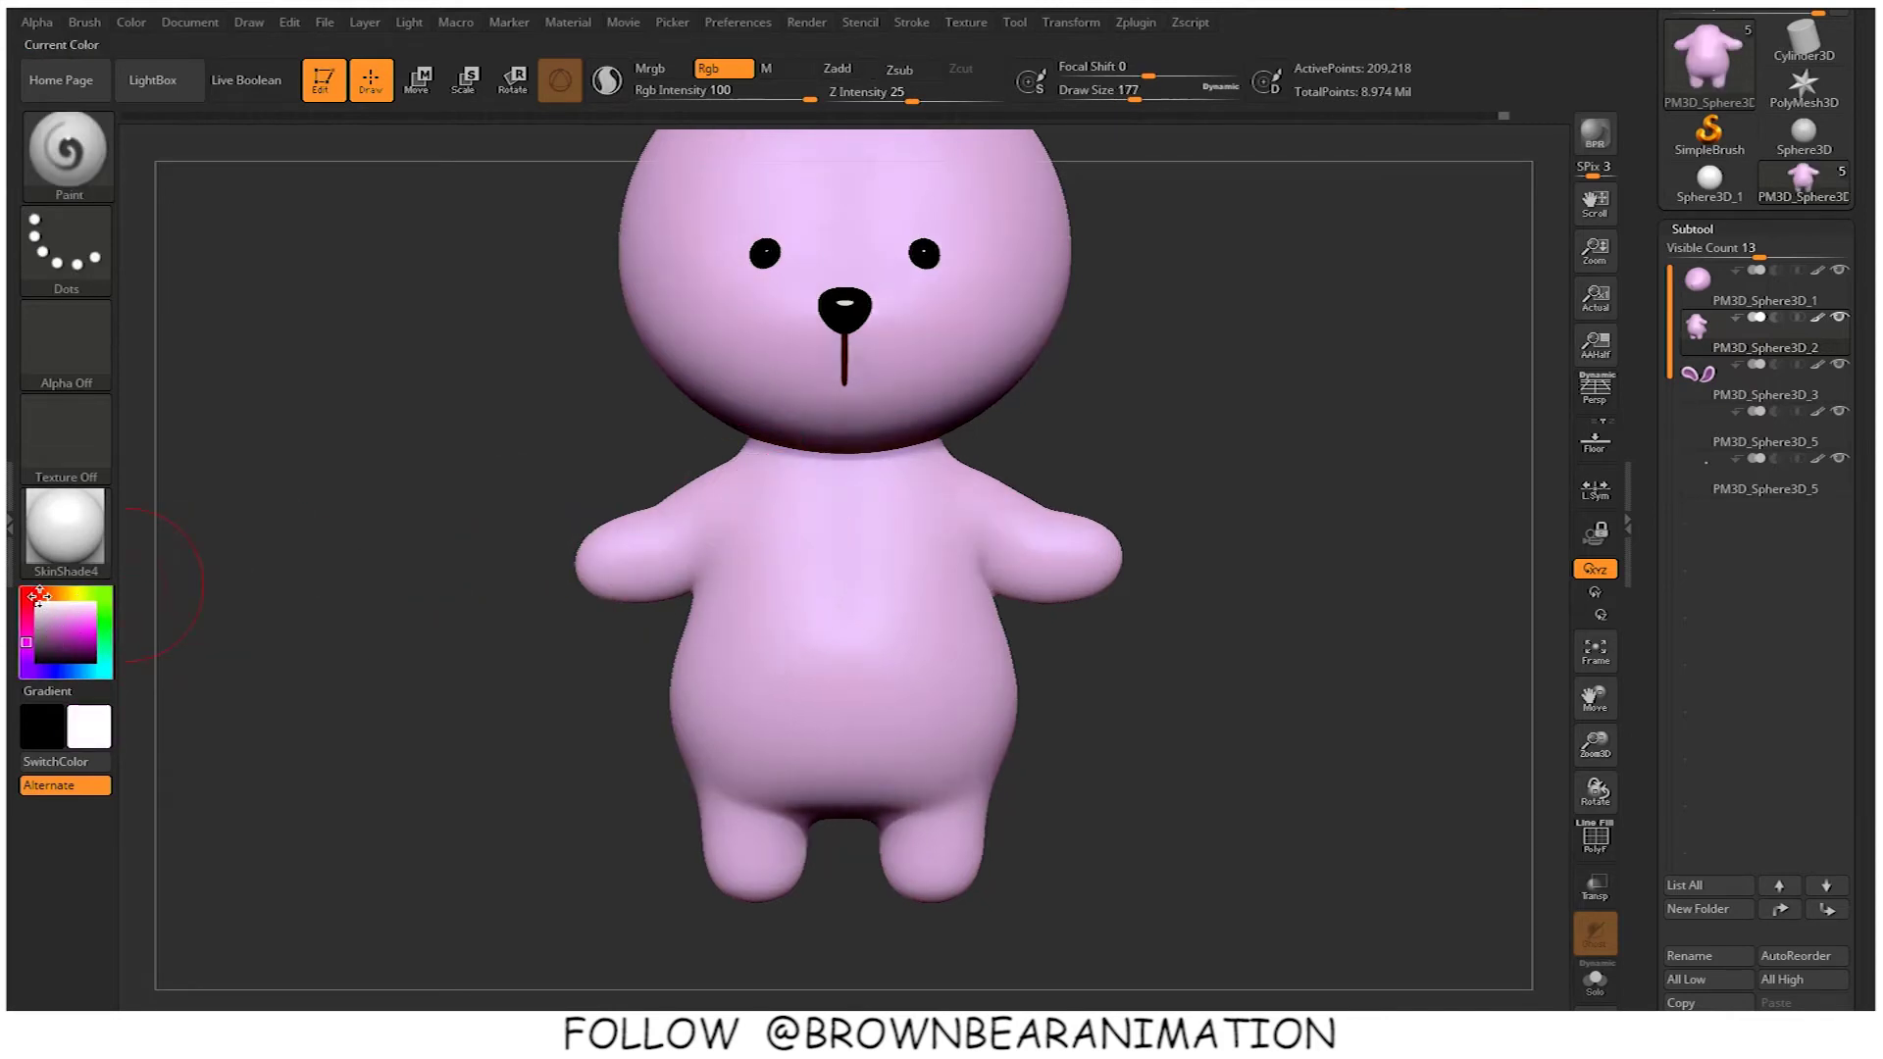
left_click(39, 595)
mouse_move(799, 509)
left_mouse_down()
mouse_move(814, 549)
mouse_move(822, 478)
mouse_move(828, 499)
mouse_move(828, 532)
mouse_move(801, 468)
mouse_move(785, 701)
mouse_move(776, 677)
mouse_move(848, 697)
left_mouse_up()
key("ctrl+z")
key("s")
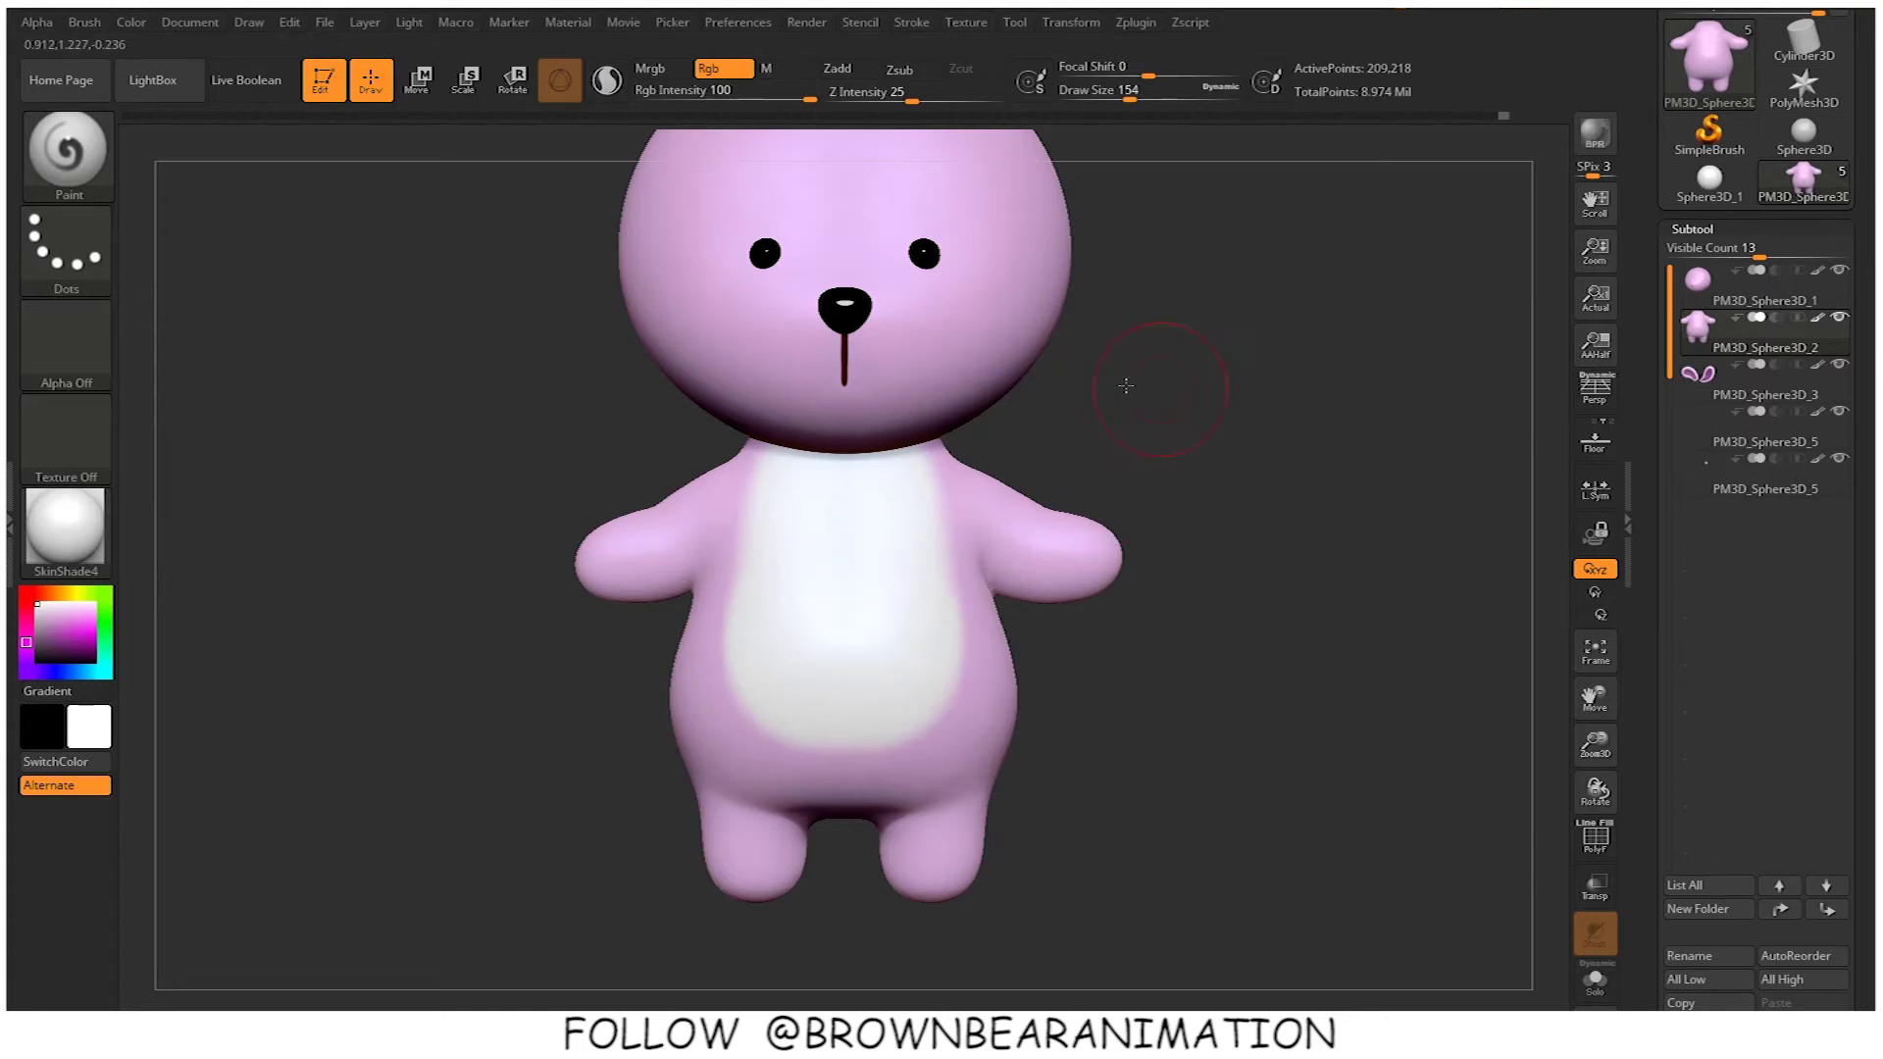
Smooth the colour transition along the side and lower edges of the white belly patch
left_click_drag(1128, 384, 1010, 387)
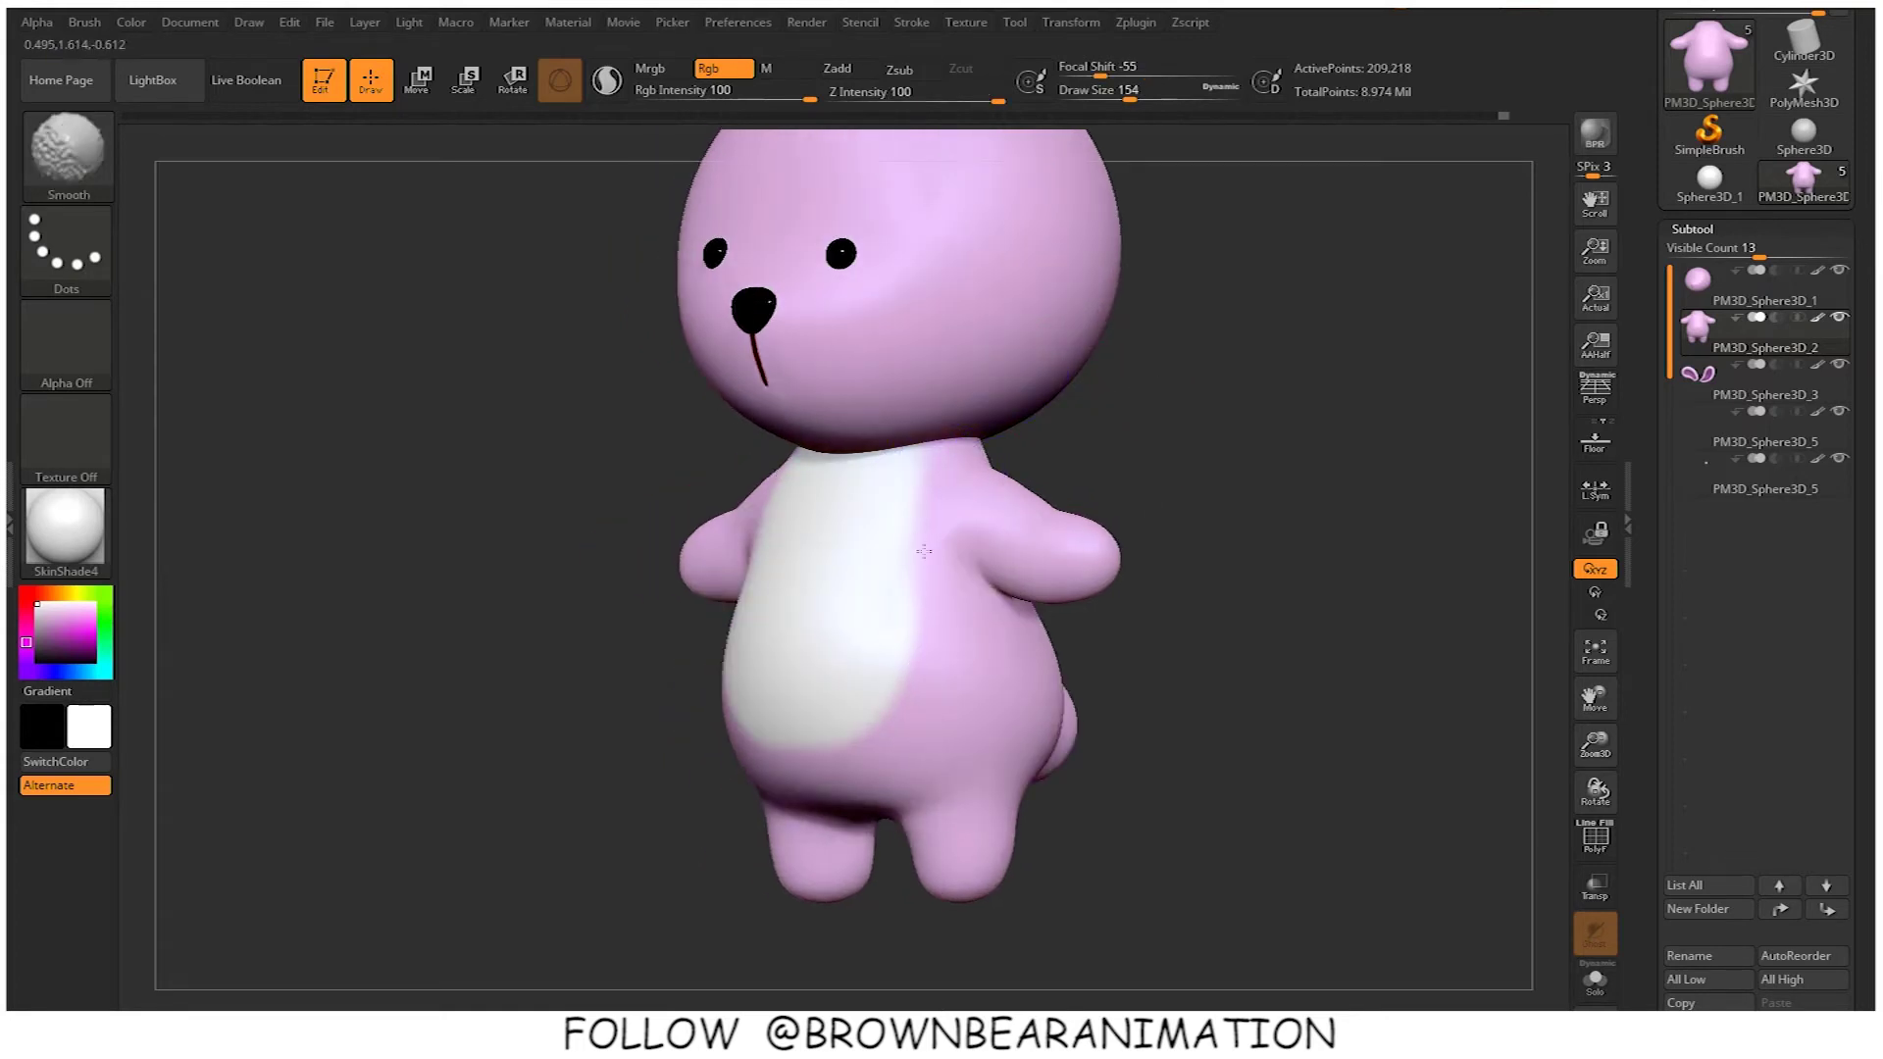
left_click_drag(911, 590, 914, 530, "shift")
right_click_drag(913, 530, 886, 470, "ctrl")
left_click_drag(887, 471, 930, 535, "shift")
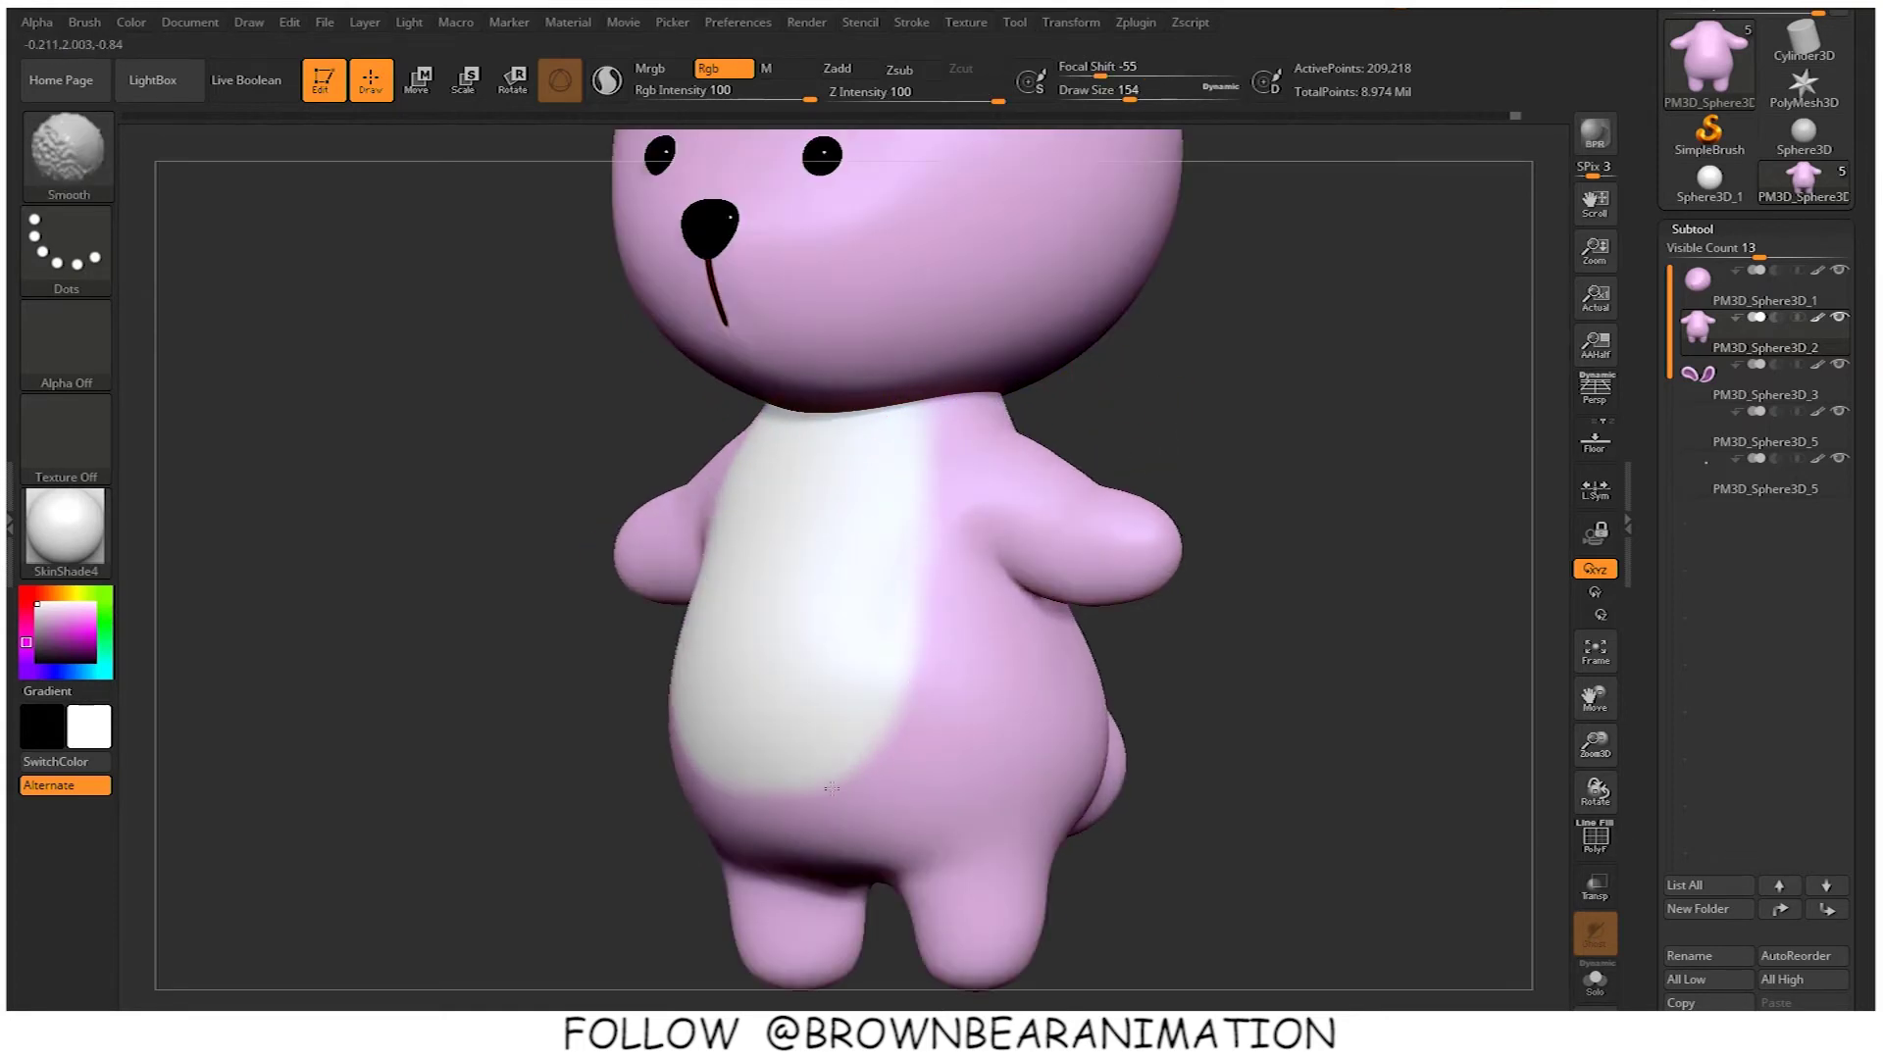
left_click_drag(1128, 402, 1265, 404)
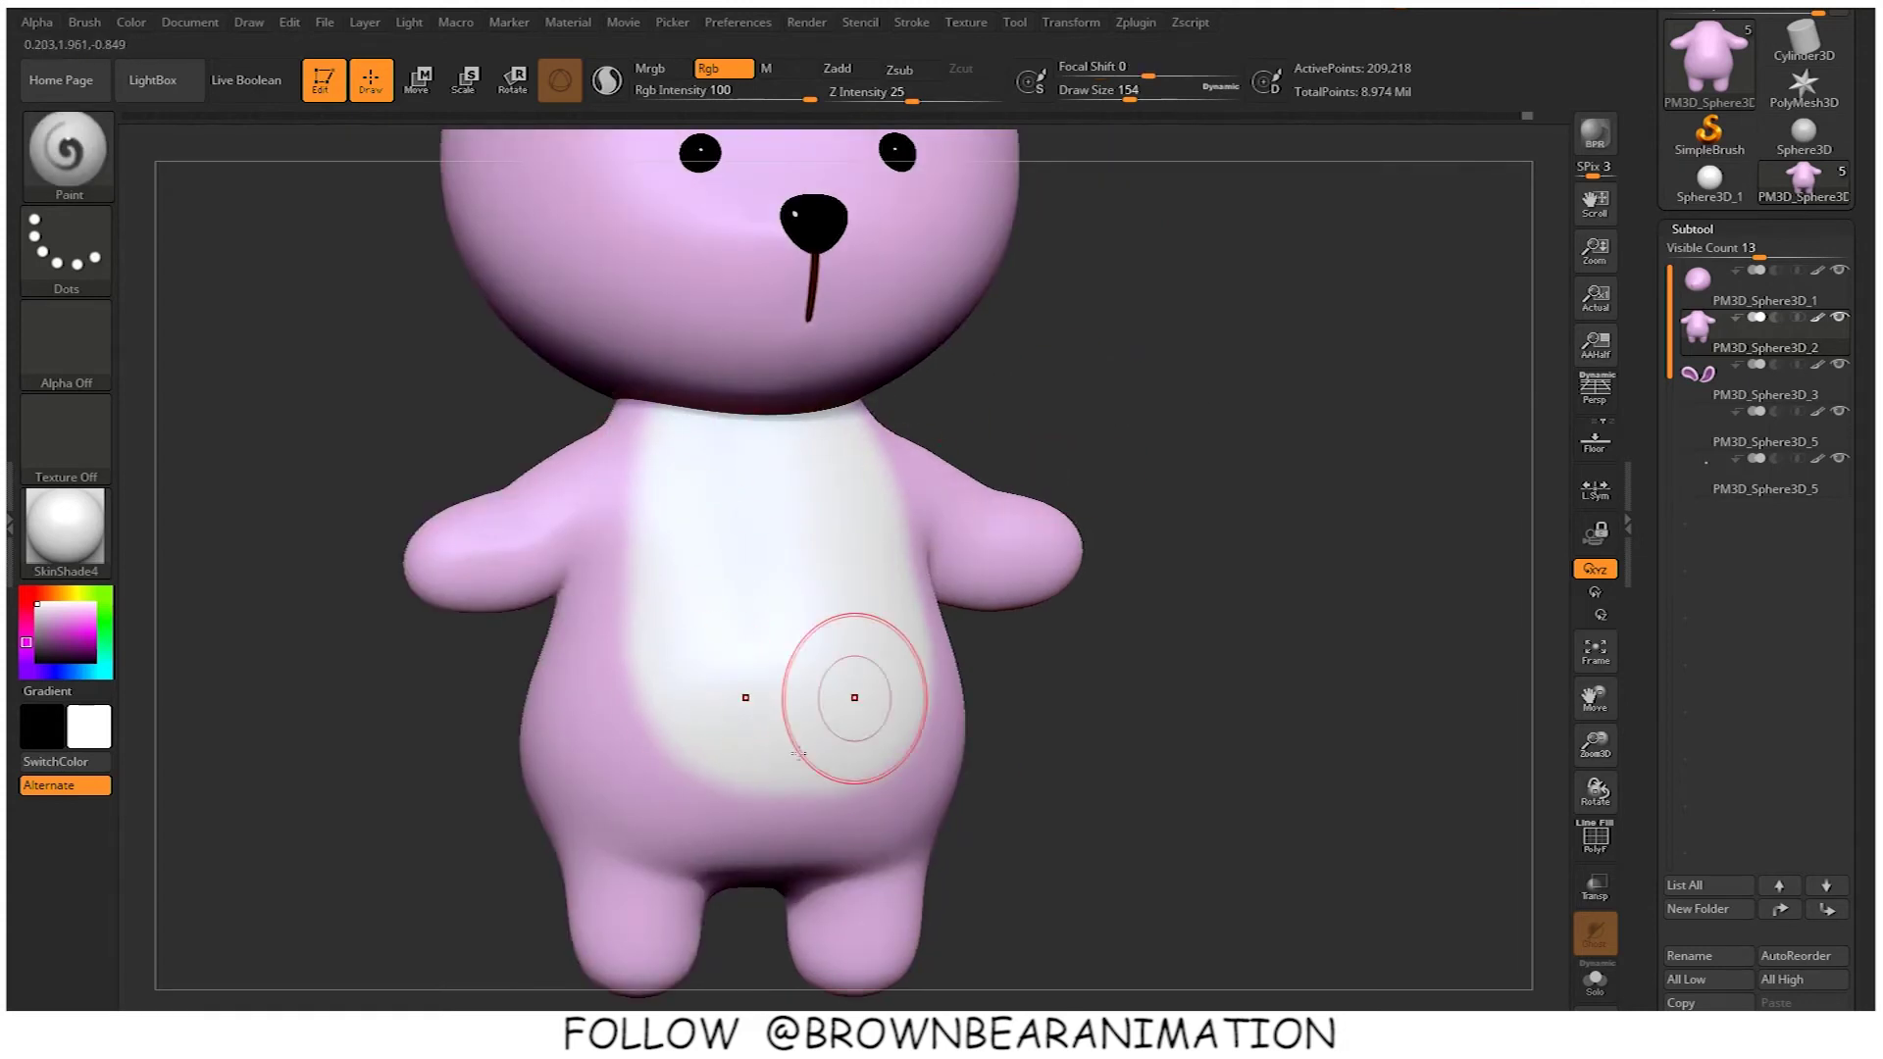
left_click_drag(1211, 489, 1167, 491)
right_click_drag(1168, 492, 1172, 412, "ctrl")
mouse_move(1236, 534)
left_mouse_down()
mouse_move(1177, 538)
mouse_move(1235, 539)
left_mouse_up()
right_click_drag(1176, 470, 1176, 568, "ctrl")
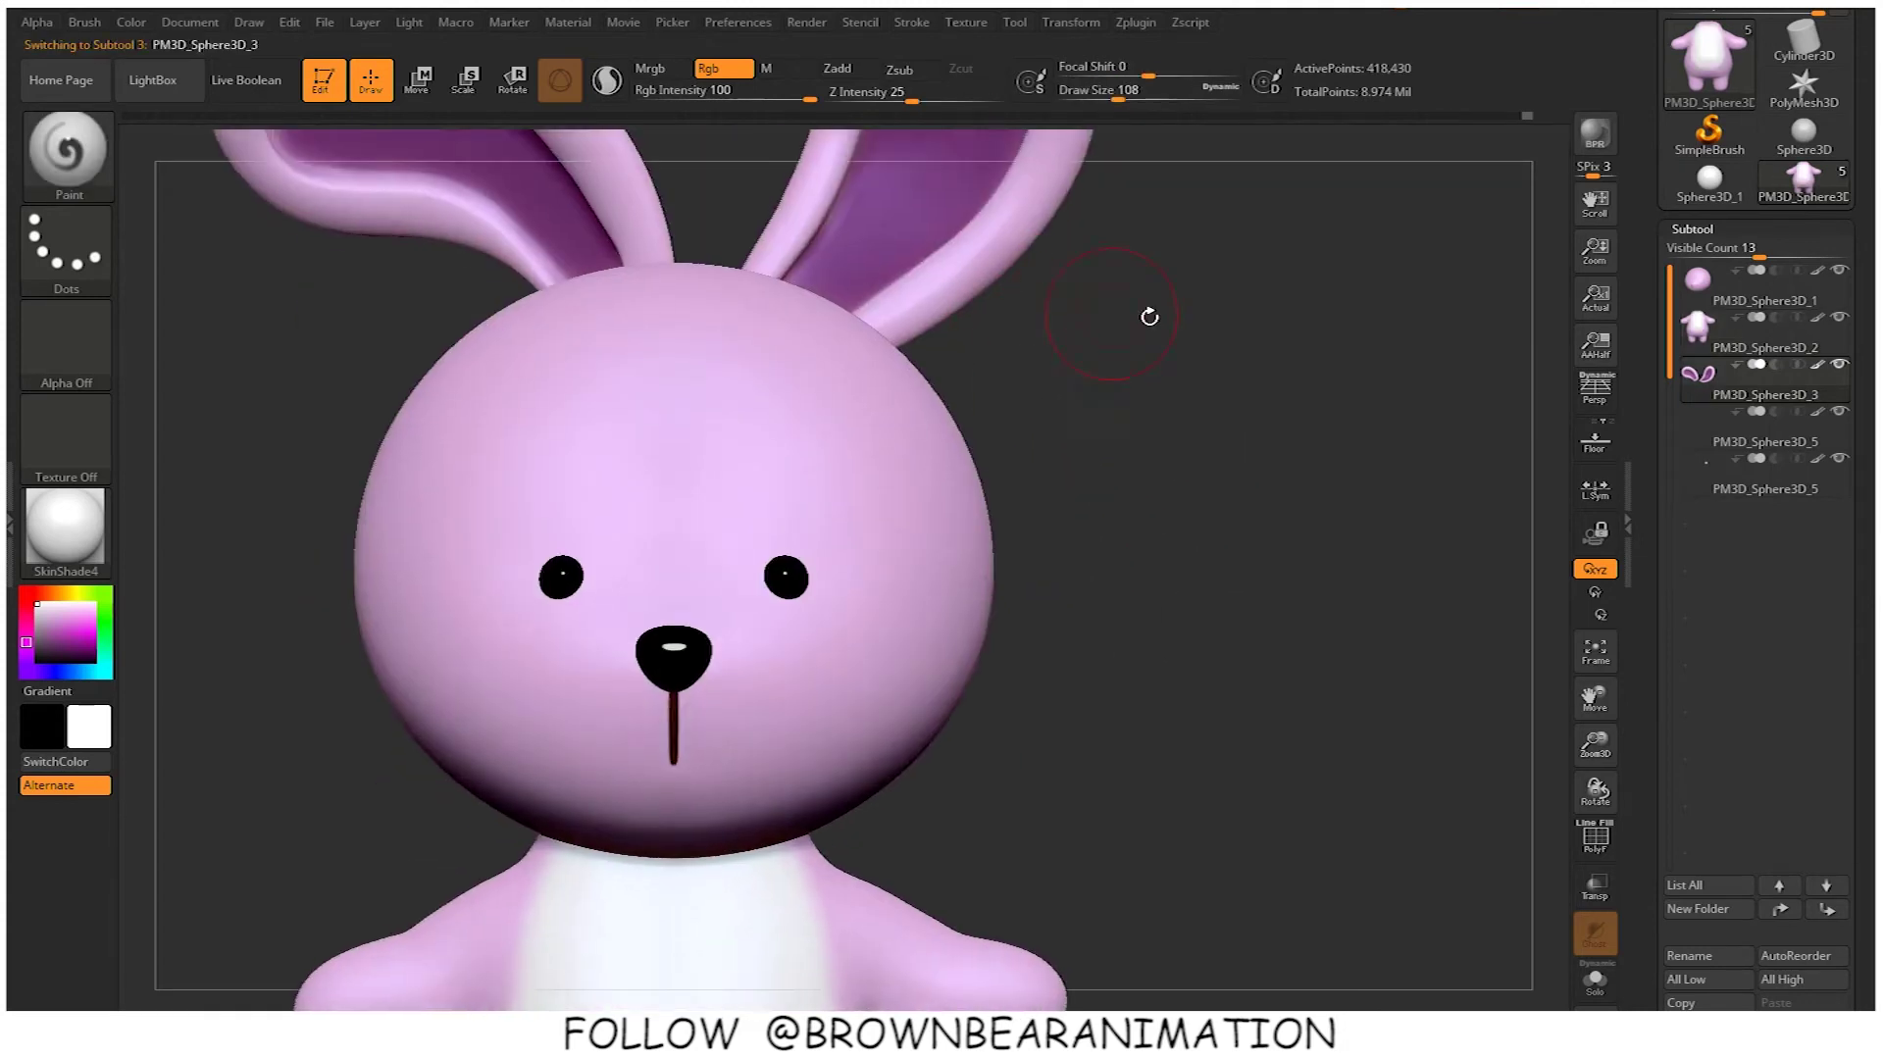
Select the ears subtool, sample its dark purple and paint the inner ear surfaces at draw size 80
right_click_drag(980, 372, 941, 588, "alt")
left_click(863, 499, "alt")
key("c")
key("s")
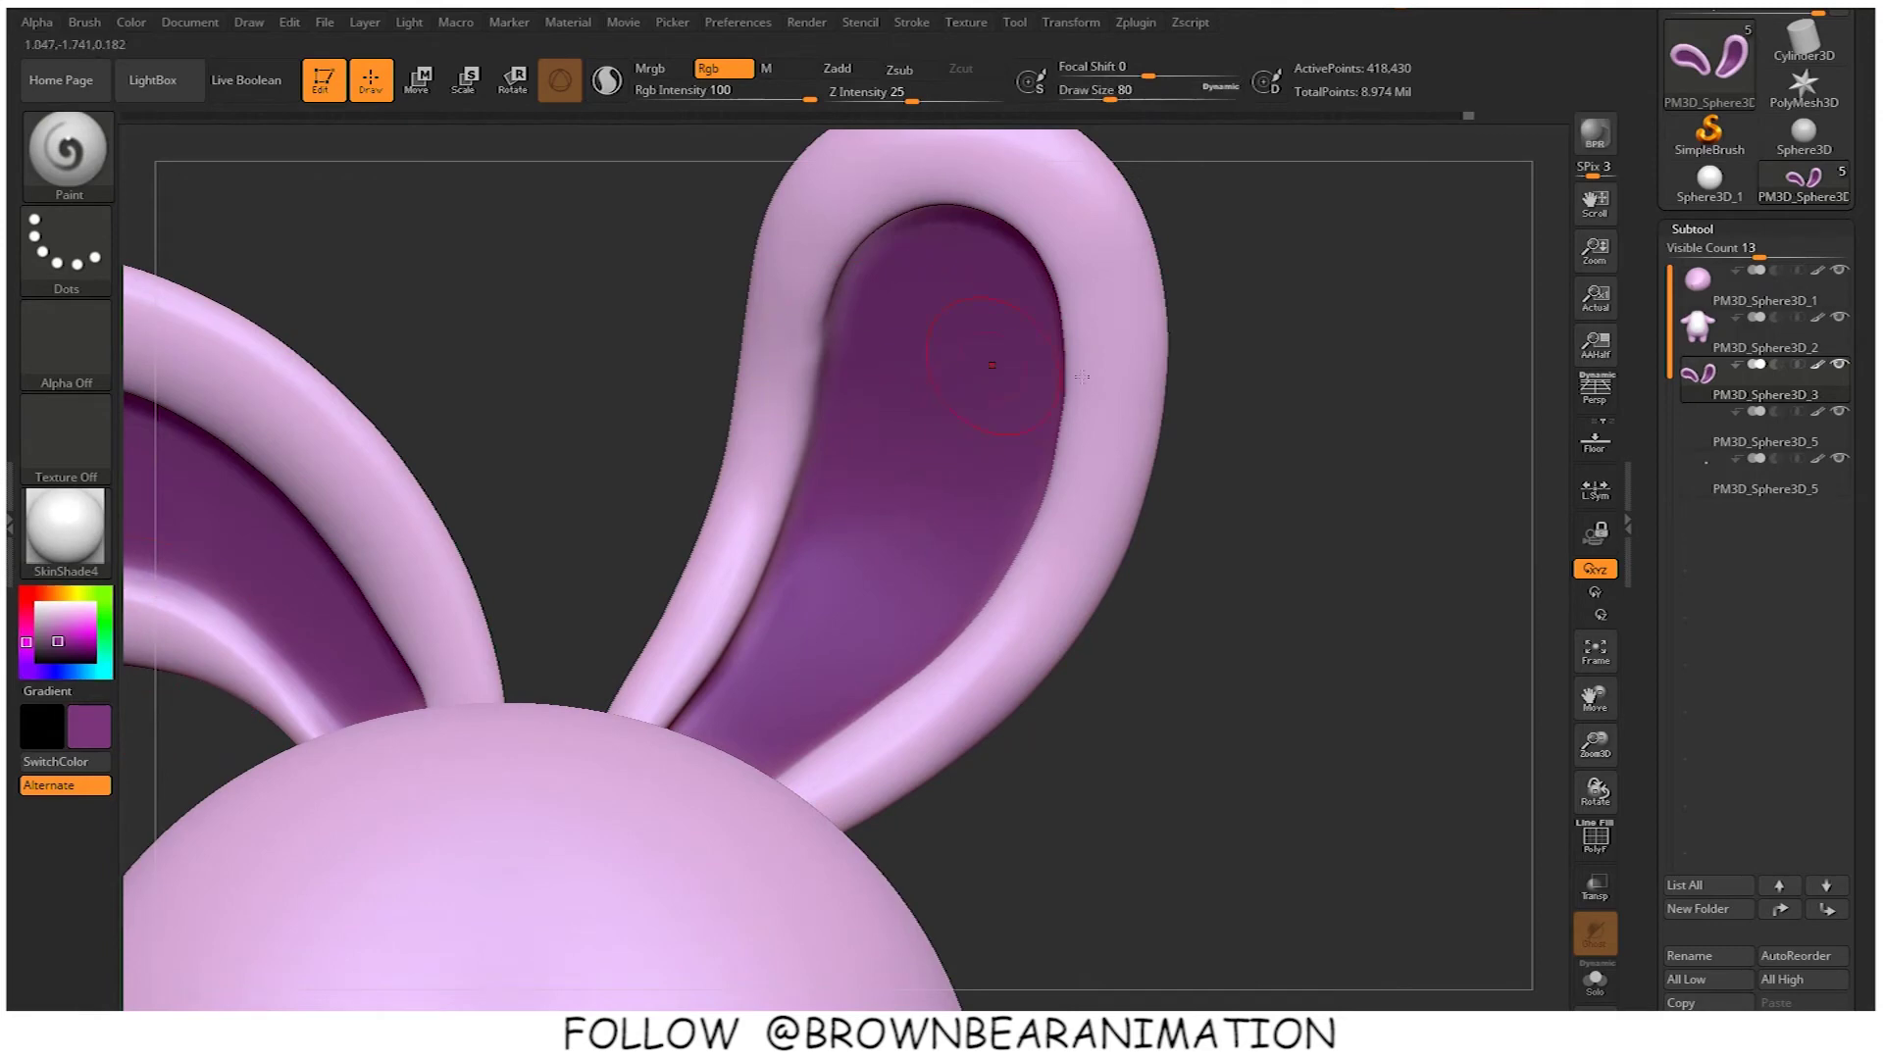
left_click(876, 394)
left_click_drag(1236, 490, 1211, 392)
left_click_drag(832, 260, 946, 170)
left_click_drag(1177, 393, 1265, 388)
left_click_drag(833, 348, 1005, 353)
left_click_drag(1235, 392, 1115, 407)
left_click_drag(740, 741, 814, 417)
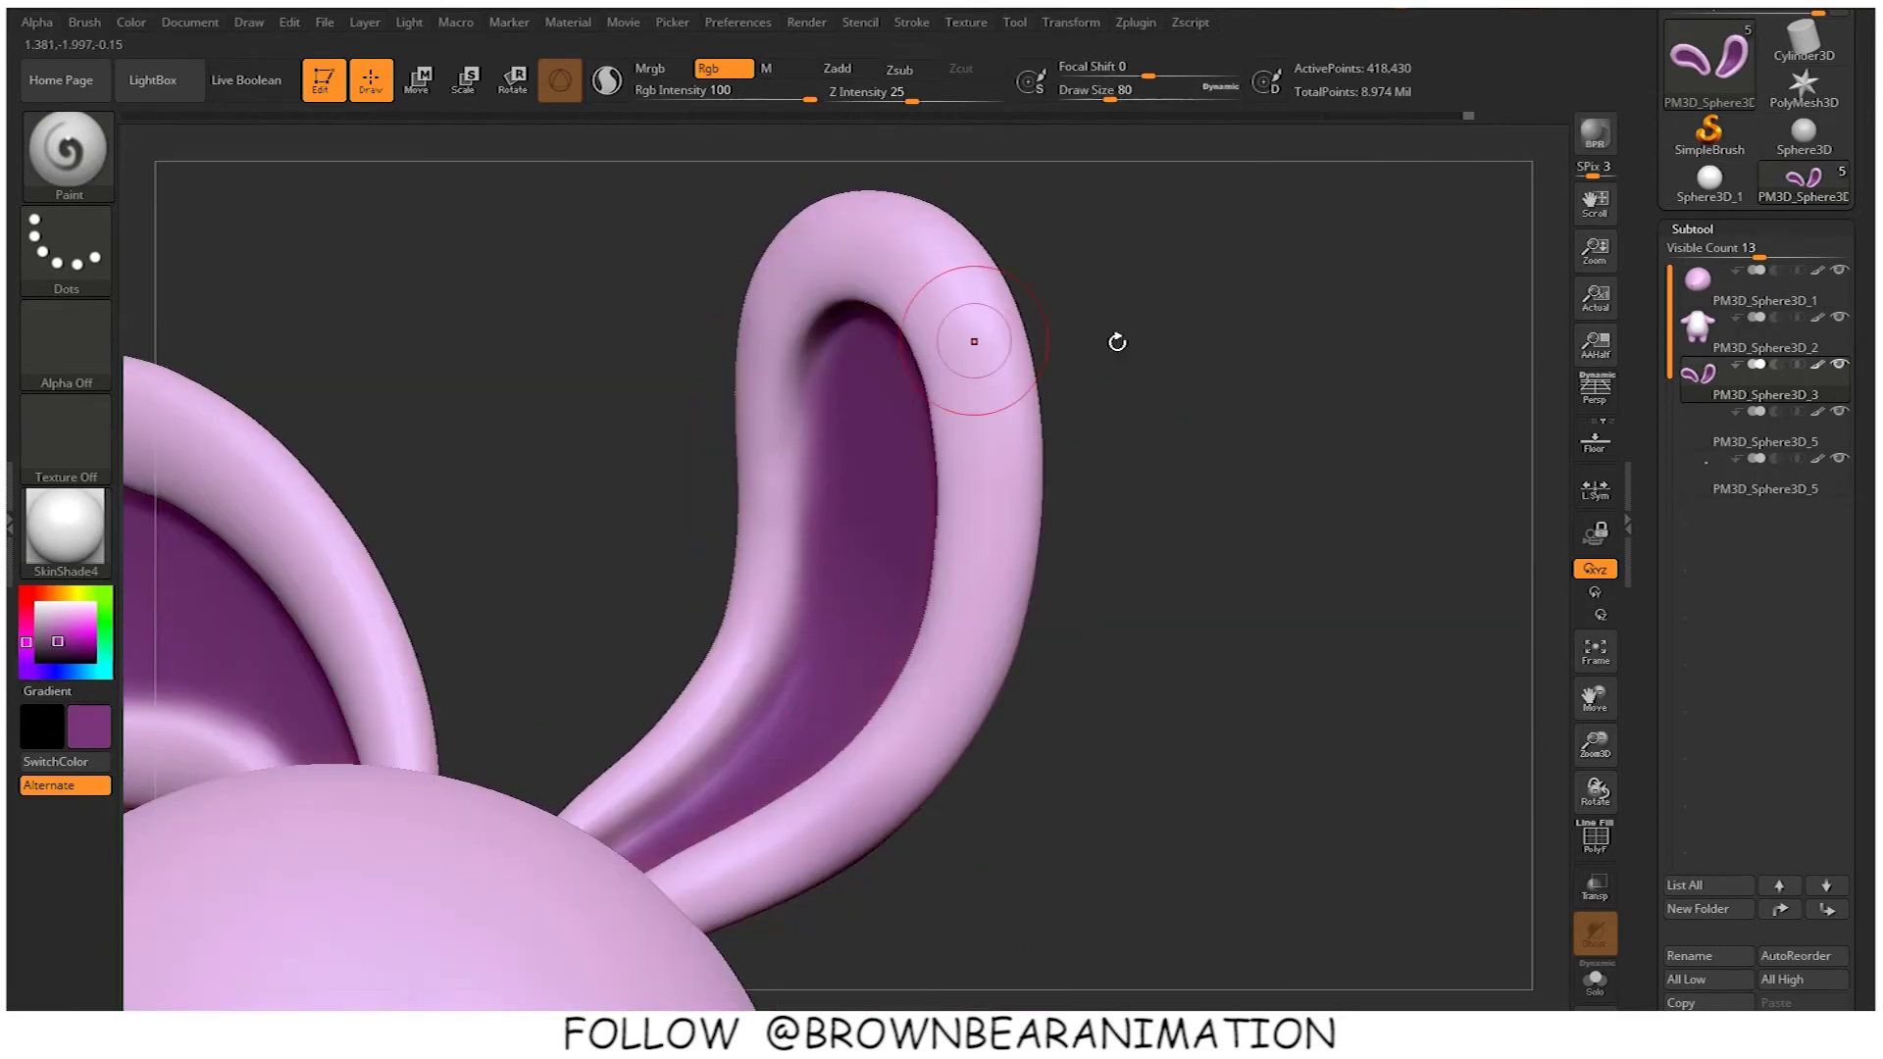
Fill the remaining inner rims and lower parts of the ears with dark purple, smoothing the colour edge
left_click_drag(1176, 422, 1285, 422)
right_click_drag(1226, 392, 1226, 451, "ctrl")
left_click_drag(1065, 360, 1020, 490)
mouse_move(1236, 392)
left_mouse_down()
mouse_move(1201, 480)
mouse_move(1191, 441)
left_mouse_up()
mouse_move(770, 731)
left_mouse_down()
mouse_move(853, 799)
mouse_move(1010, 466)
left_mouse_up()
left_click_drag(1211, 422, 1172, 520)
left_click_drag(1024, 574, 864, 815, "shift")
left_click_drag(1157, 471, 1069, 441)
mouse_move(1010, 460)
right_mouse_down("ctrl")
mouse_move(980, 386)
mouse_move(991, 471)
right_mouse_up("ctrl")
left_click_drag(569, 633, 657, 500)
mouse_move(657, 500)
right_mouse_down()
mouse_move(1110, 373)
mouse_move(1108, 294)
right_mouse_up()
left_click_drag(1020, 687, 917, 814)
left_click_drag(1332, 609, 1202, 546)
mouse_move(502, 628)
left_mouse_down()
mouse_move(517, 688)
mouse_move(522, 581)
mouse_move(534, 666)
left_mouse_up()
Shift the current colour from purple towards pink and select the head subtool
left_click(23, 628)
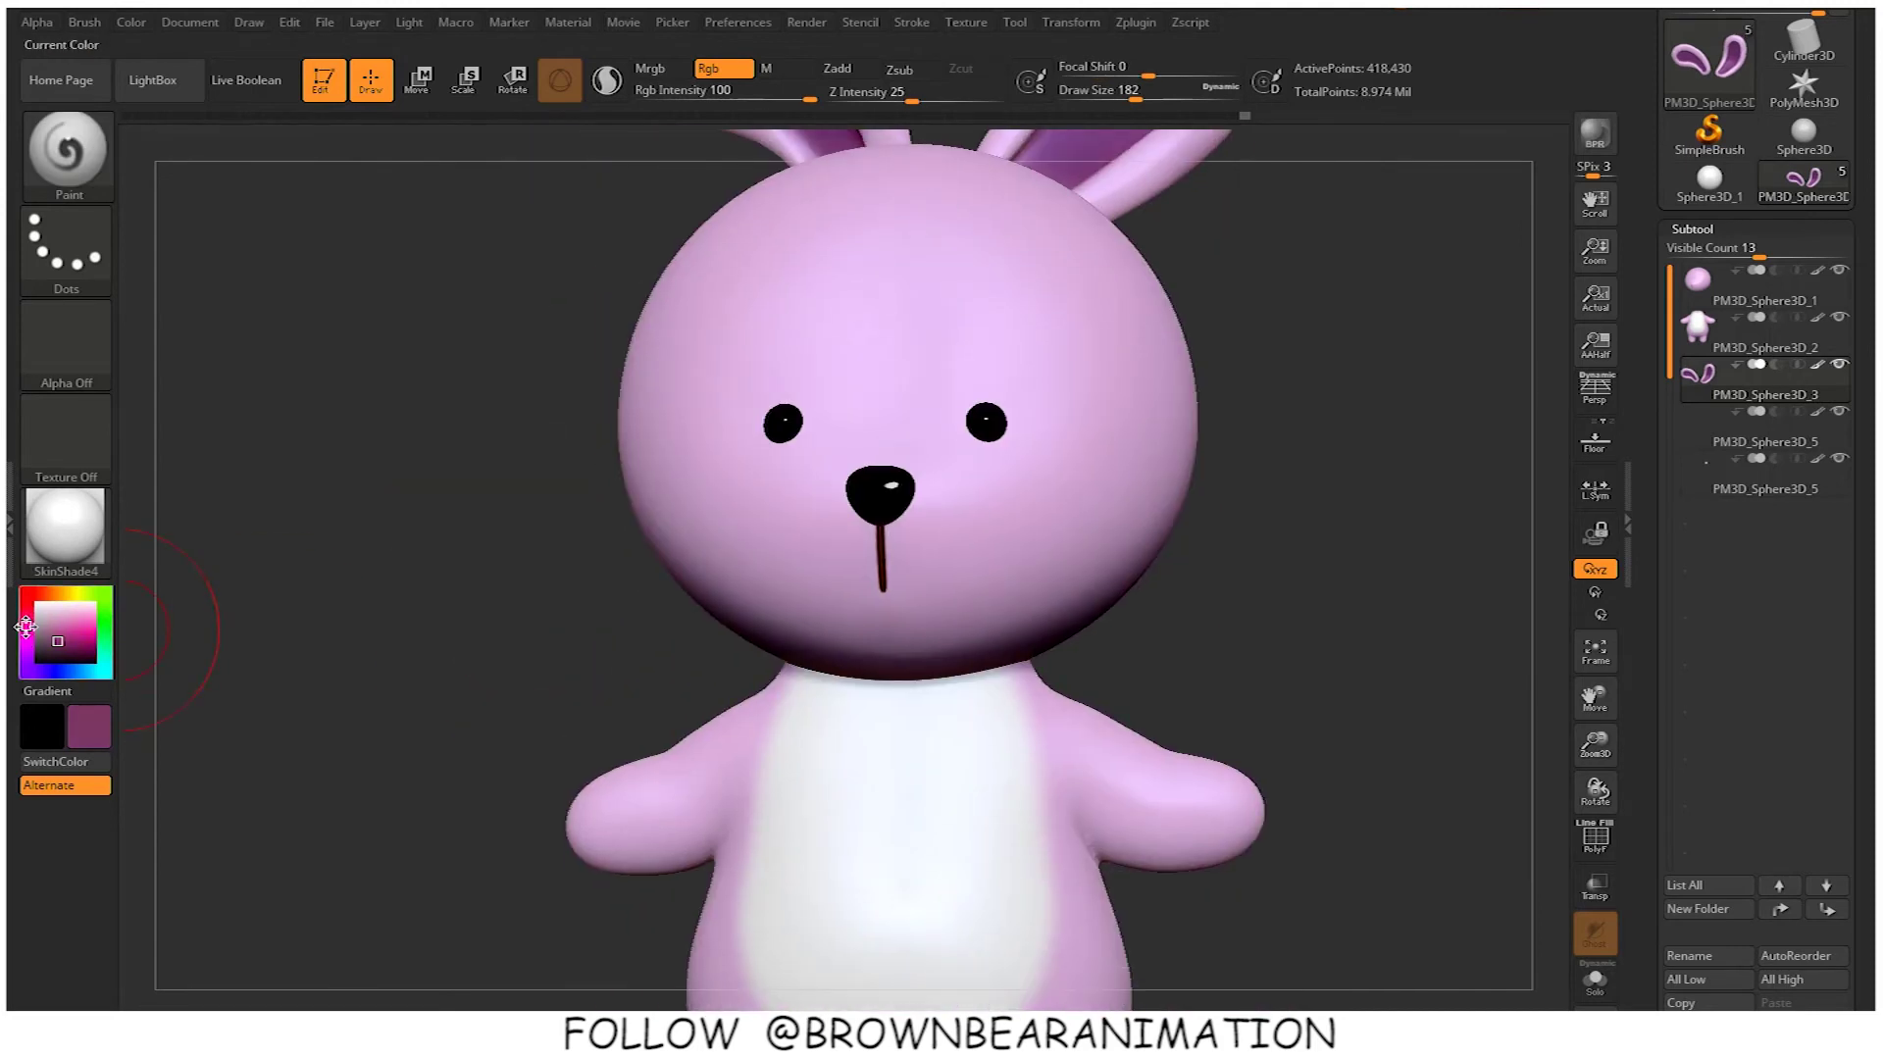
left_click_drag(27, 622, 26, 619)
left_click_drag(1373, 412, 1412, 491, "alt")
left_click(1294, 480, "alt")
mouse_move(1505, 385)
left_mouse_down("alt")
mouse_move(1386, 353)
mouse_move(1422, 361)
left_mouse_up("alt")
Paint soft pink blush on both cheeks at draw size 167, undoing the trial strokes
key("s")
left_click_drag(1424, 361, 1412, 361)
mouse_move(1020, 667)
left_mouse_down()
mouse_move(997, 635)
mouse_move(1026, 661)
left_mouse_up()
key("ctrl+z")
key("s")
mouse_move(1339, 716)
left_mouse_down("alt")
mouse_move(1353, 571)
mouse_move(1287, 575)
mouse_move(1412, 566)
mouse_move(1371, 597)
left_mouse_up("alt")
key("ctrl+z")
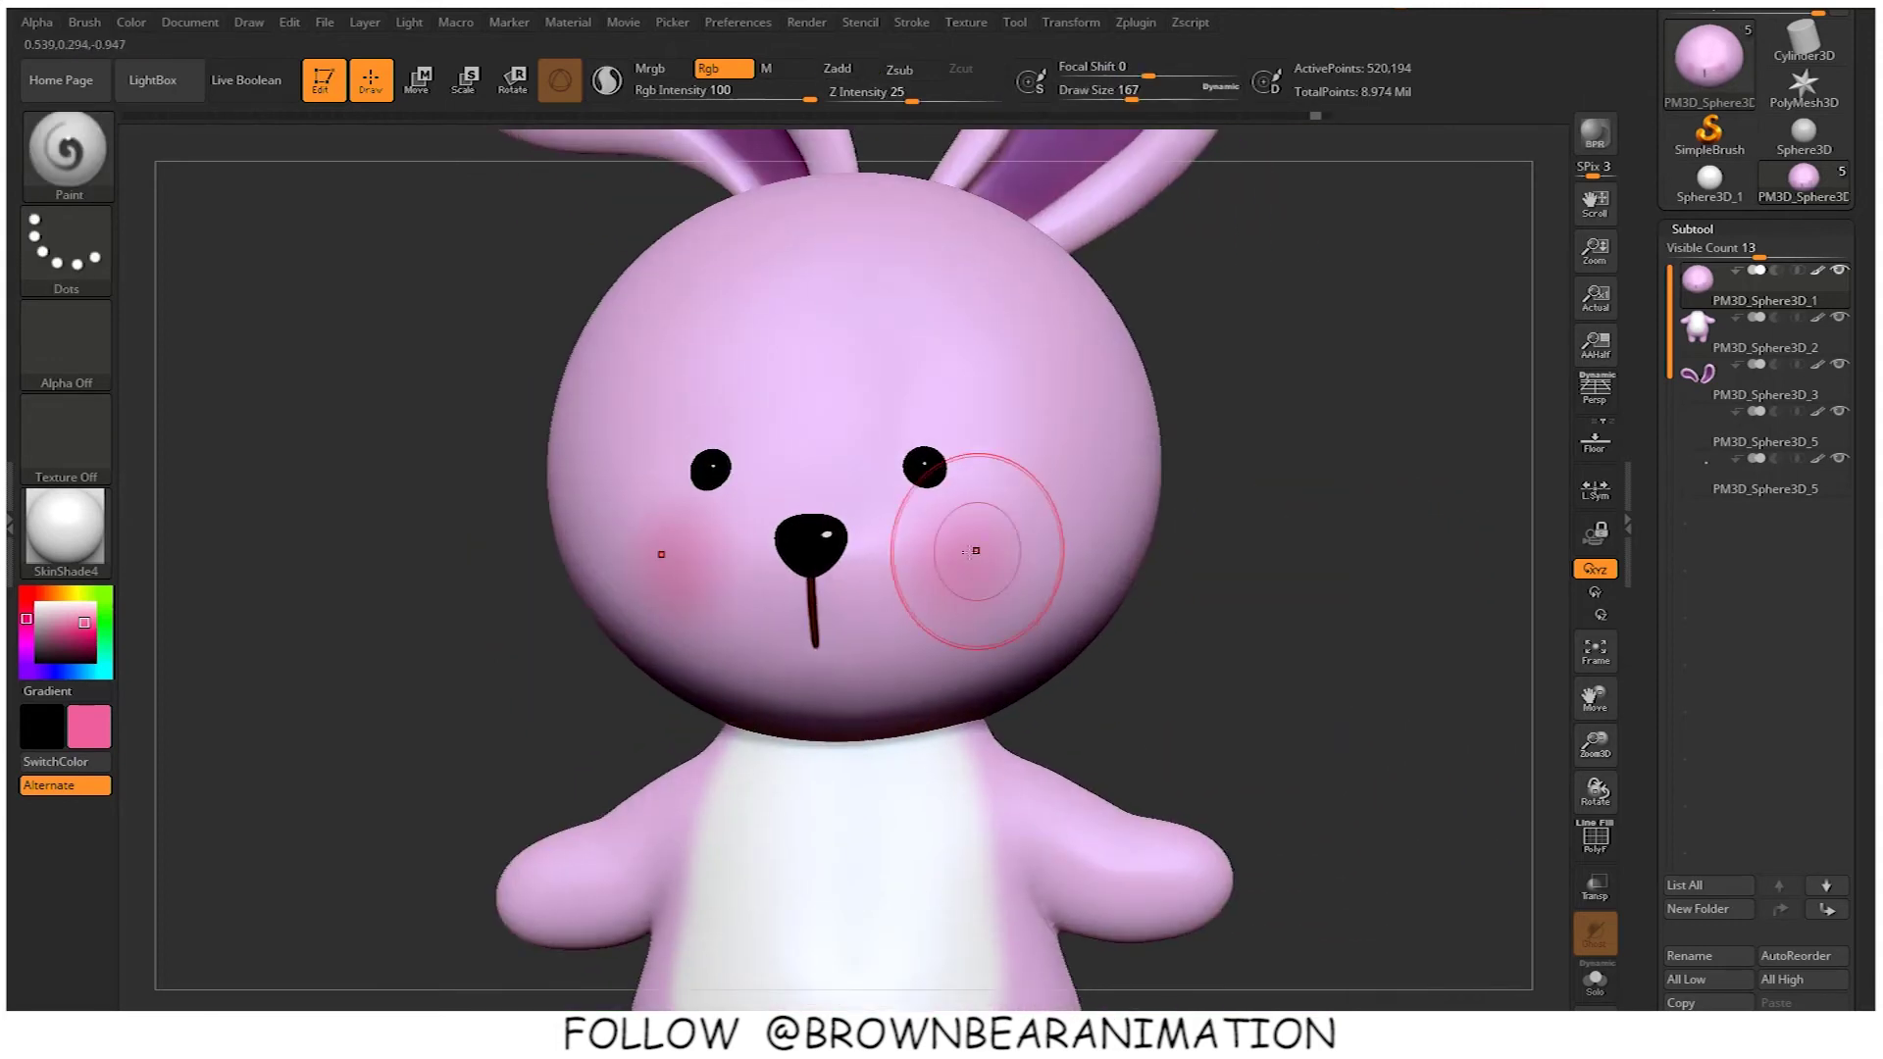
left_click_drag(1000, 577, 968, 569)
mouse_move(1201, 602)
left_mouse_down("alt")
mouse_move(1202, 530)
mouse_move(1206, 578)
left_mouse_up("alt")
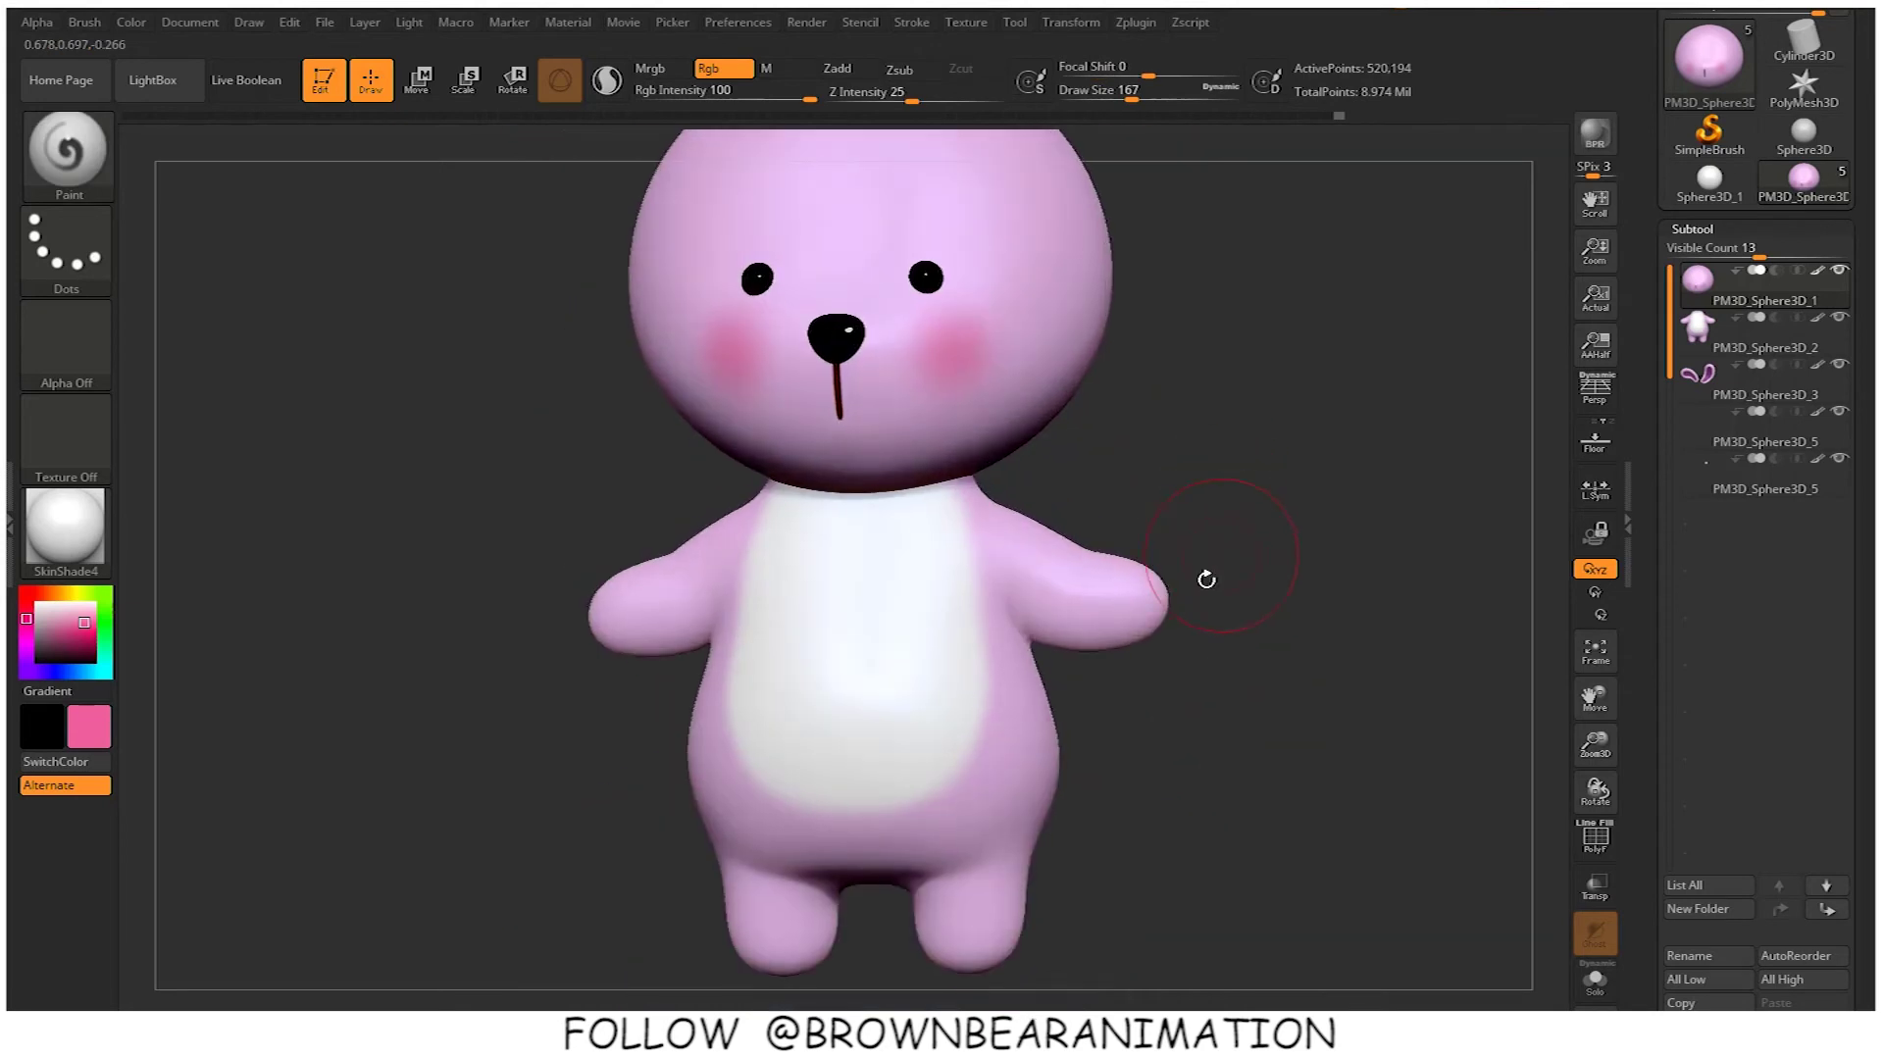
Try painting pink blush on the ends of both arms of the body subtool
left_click_drag(1148, 606, 1137, 590)
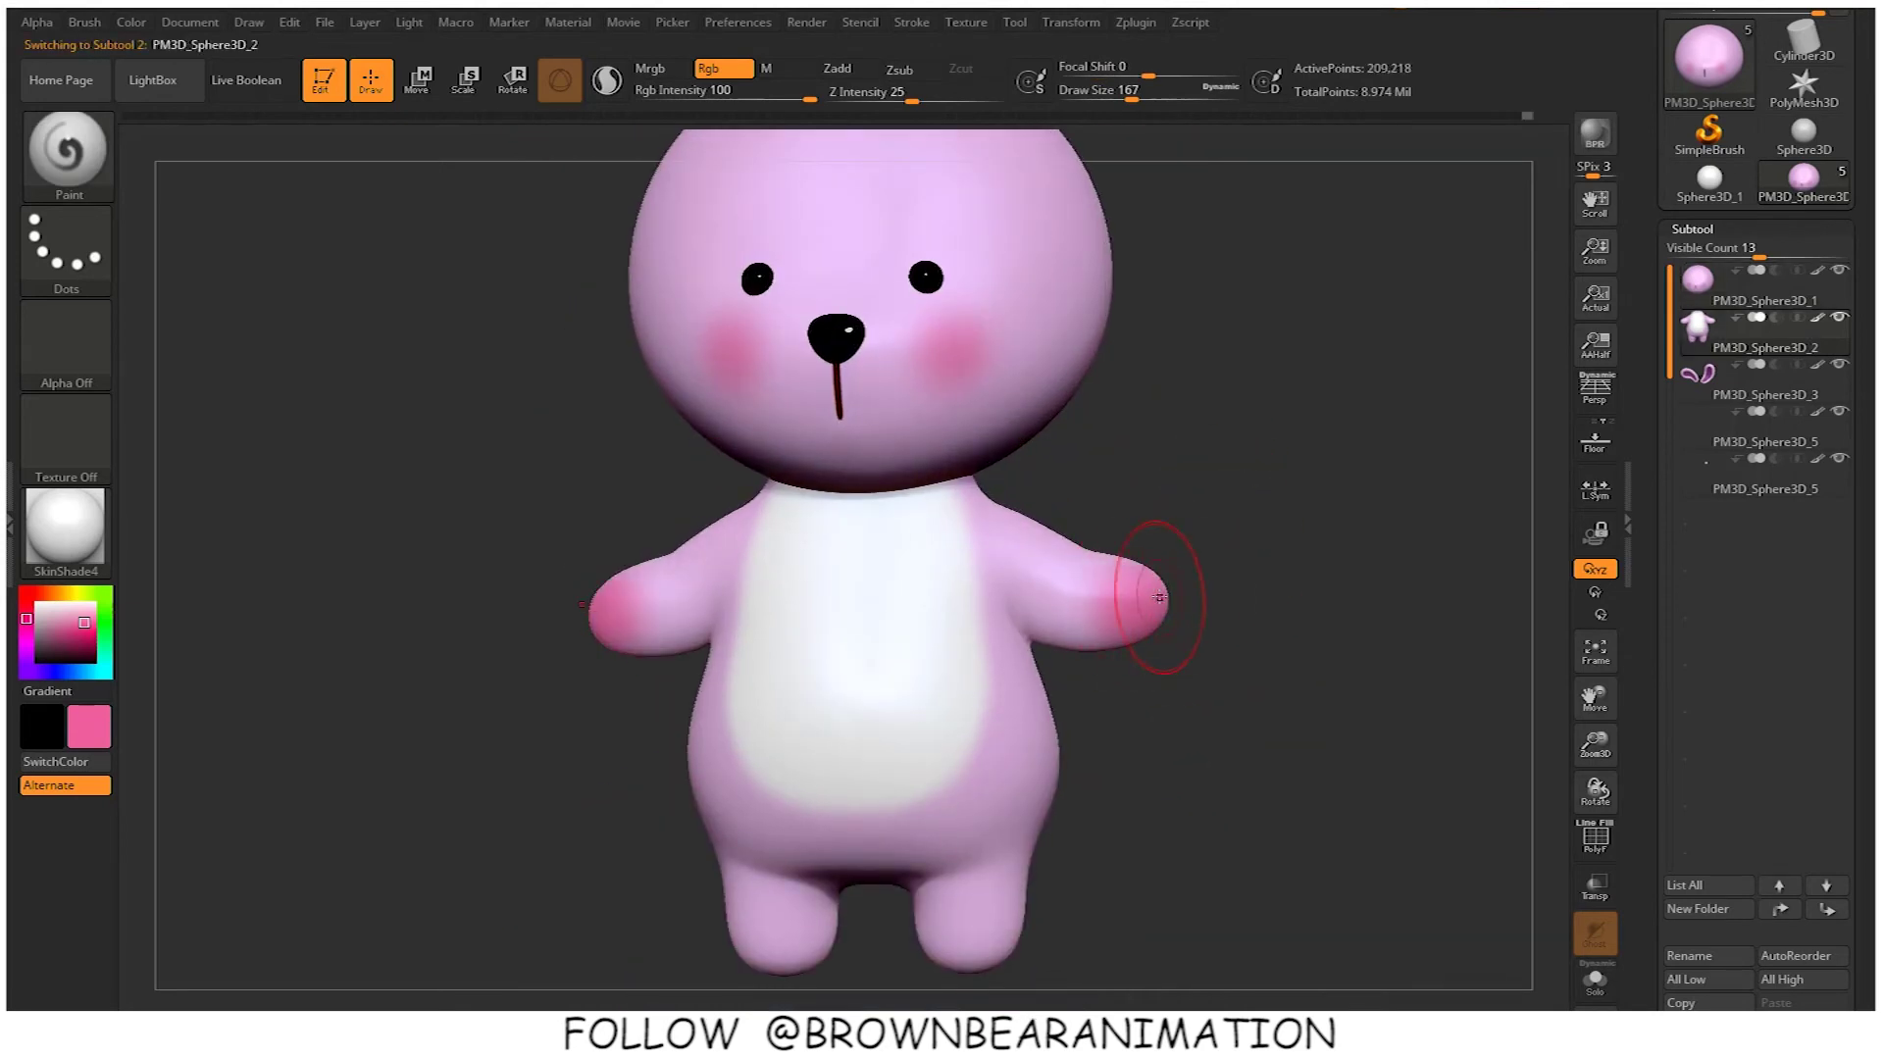
right_click_drag(1189, 697, 1055, 473, "alt")
right_click_drag(1069, 601, 1063, 768, "alt")
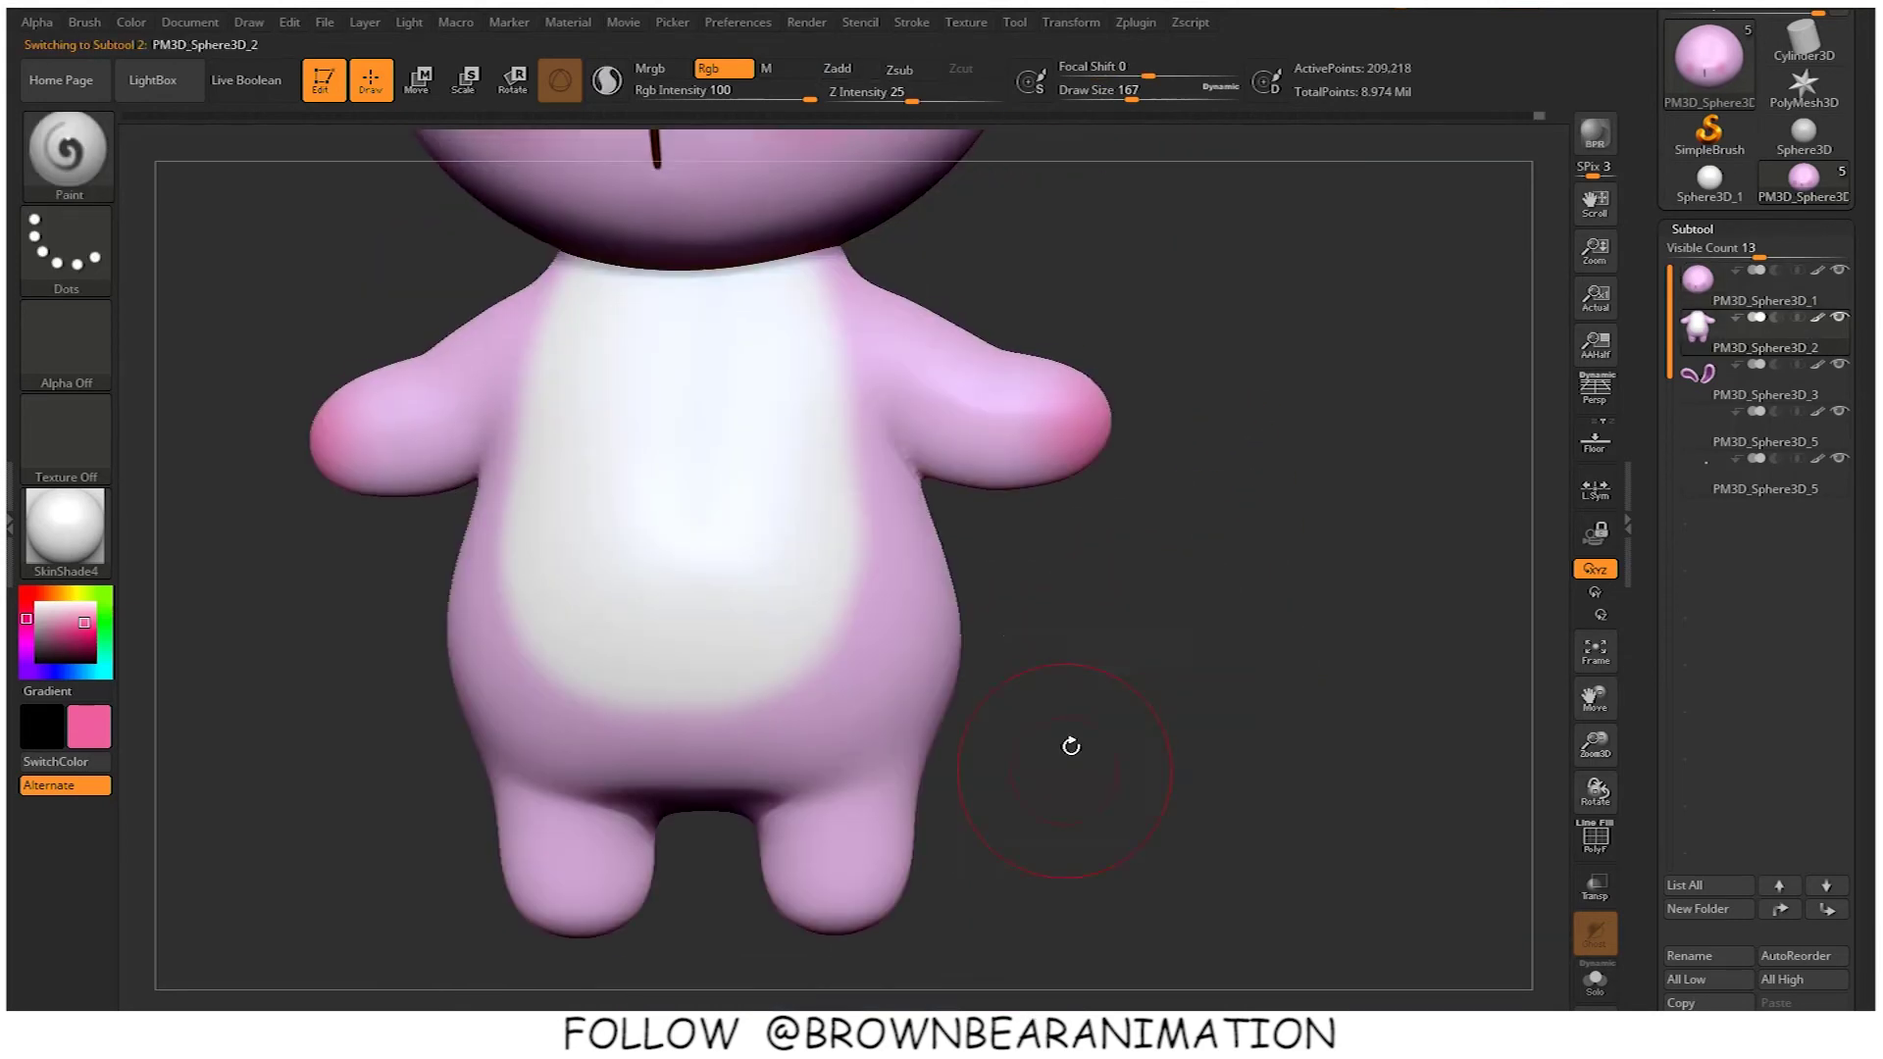
mouse_move(1117, 686)
right_mouse_down("ctrl")
mouse_move(1178, 576)
mouse_move(1164, 547)
mouse_move(1160, 585)
mouse_move(1208, 583)
right_mouse_up("ctrl")
key("ctrl+z")
Enable BackfaceMask in the Paint brush's Auto Masking settings
mouse_move(1208, 582)
left_mouse_down()
mouse_move(1298, 575)
mouse_move(1303, 617)
mouse_move(1210, 630)
mouse_move(1168, 614)
mouse_move(1223, 794)
mouse_move(1395, 622)
mouse_move(1505, 601)
left_mouse_up()
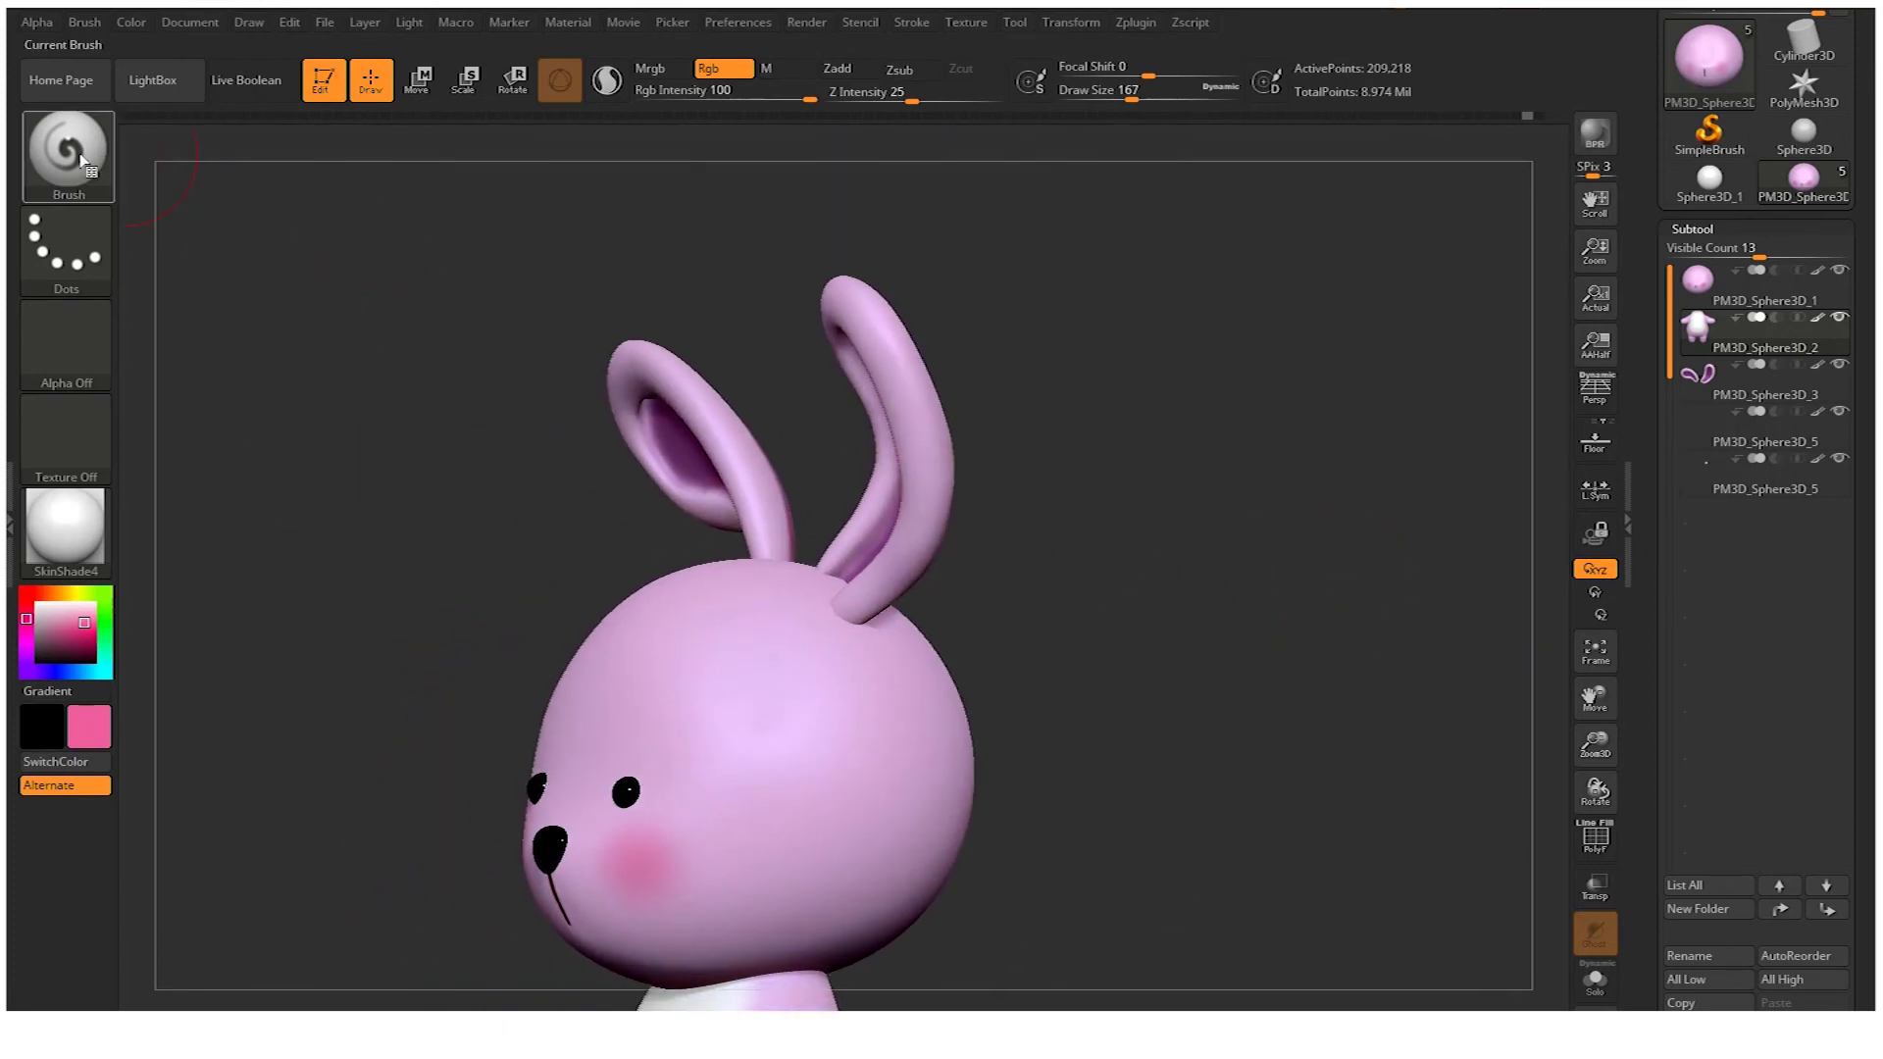
left_click(68, 154)
left_click(1515, 498)
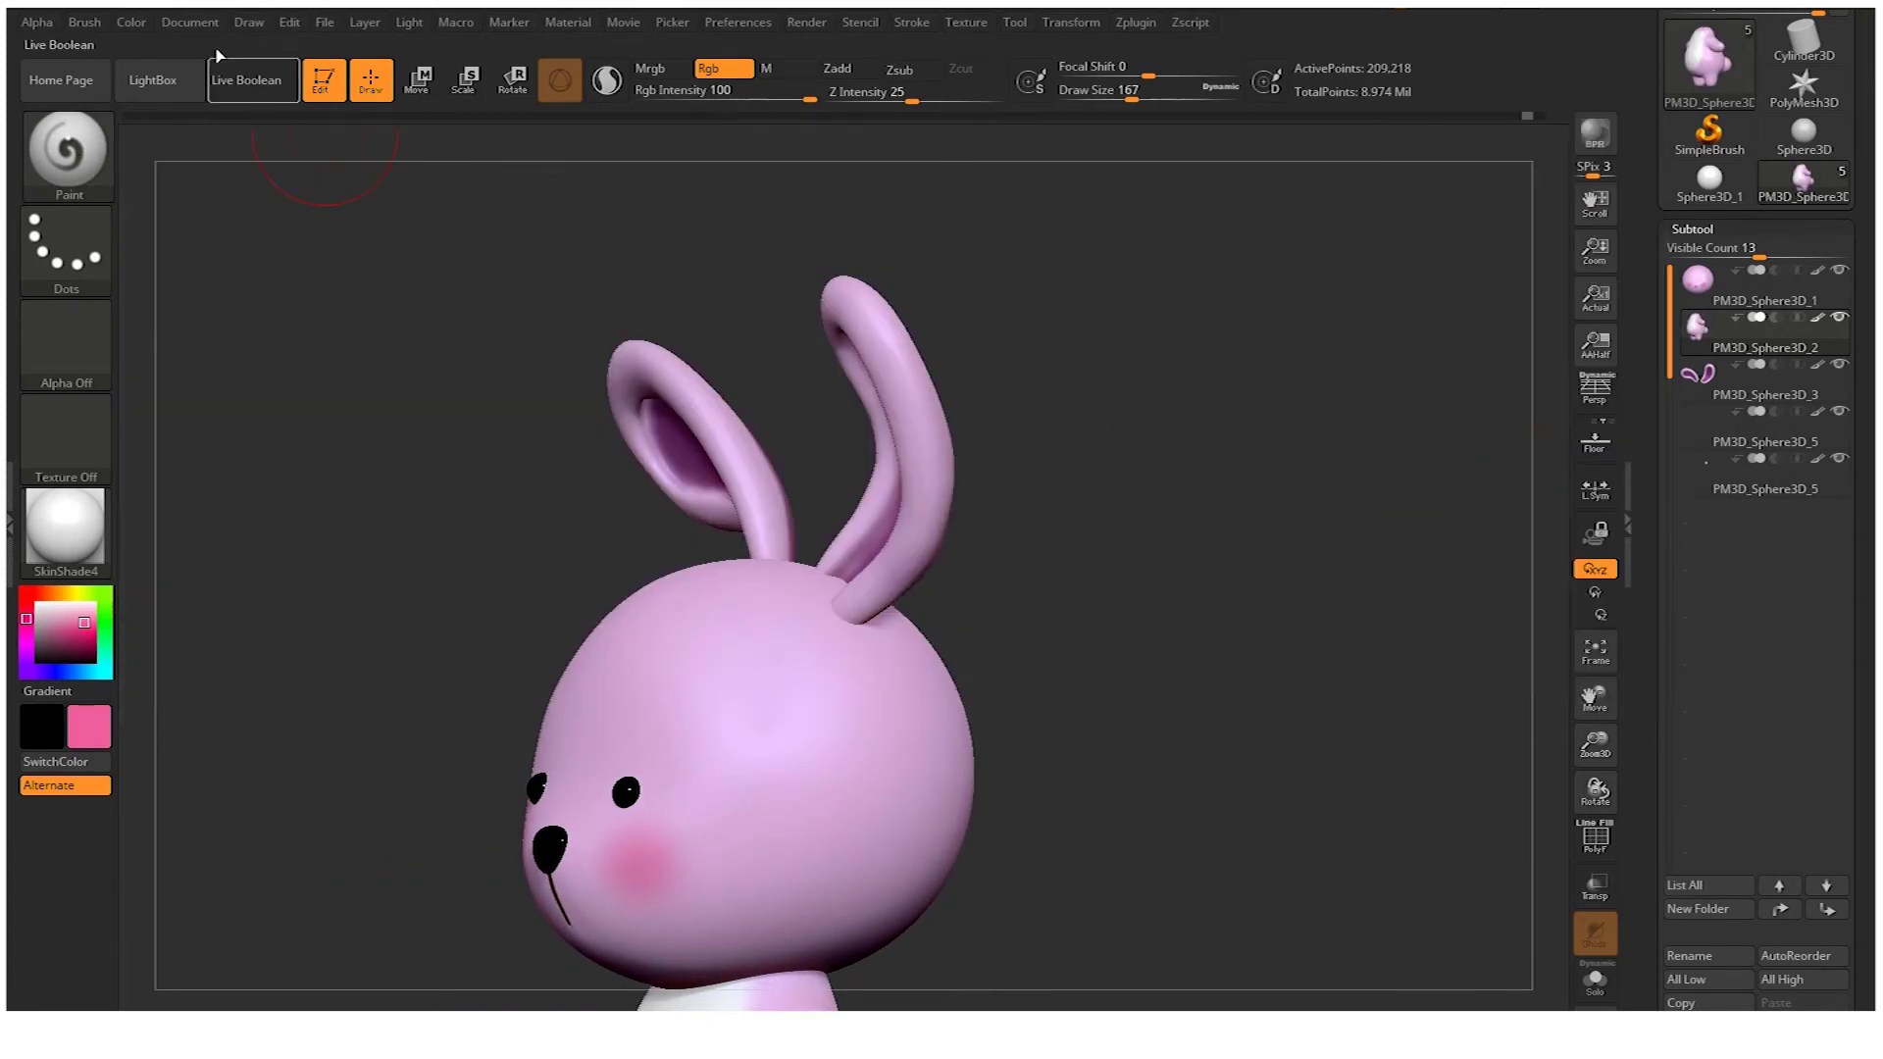
left_click(85, 22)
left_click_drag(103, 829, 145, 704)
left_click(152, 699)
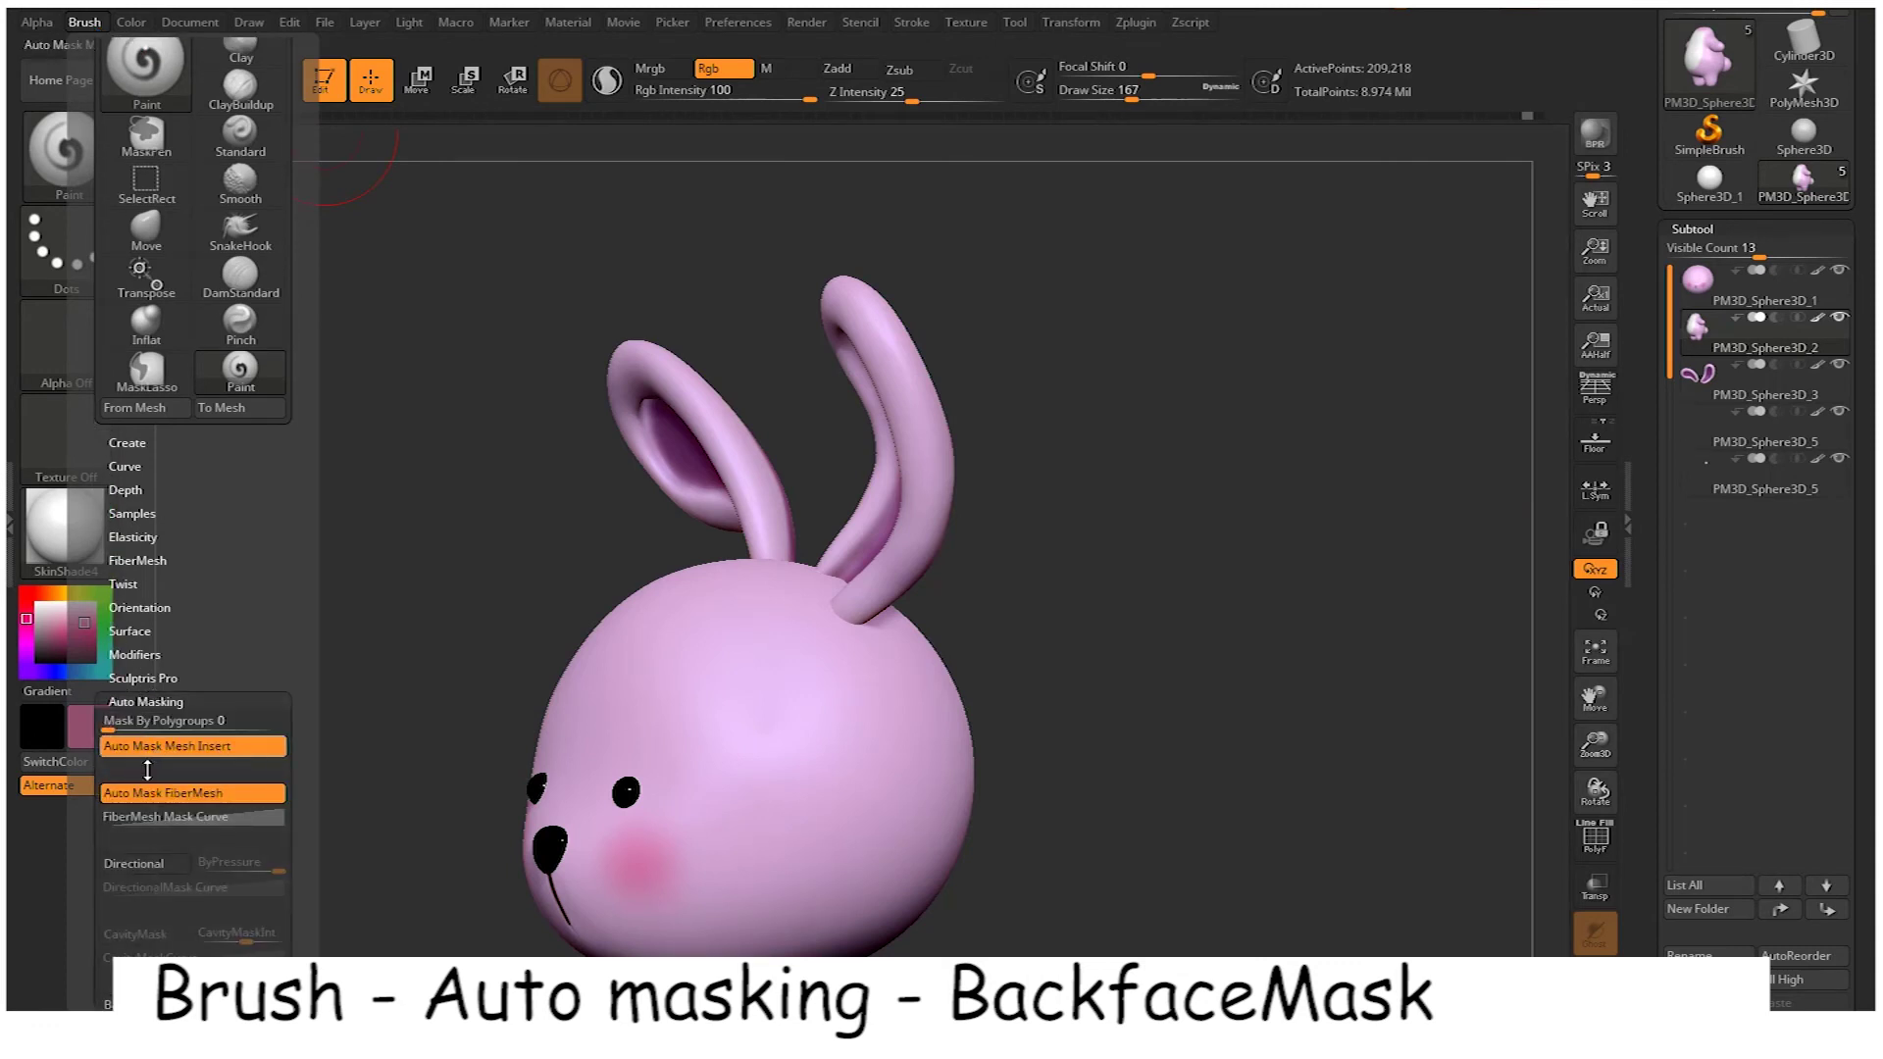
left_click_drag(87, 783, 104, 661)
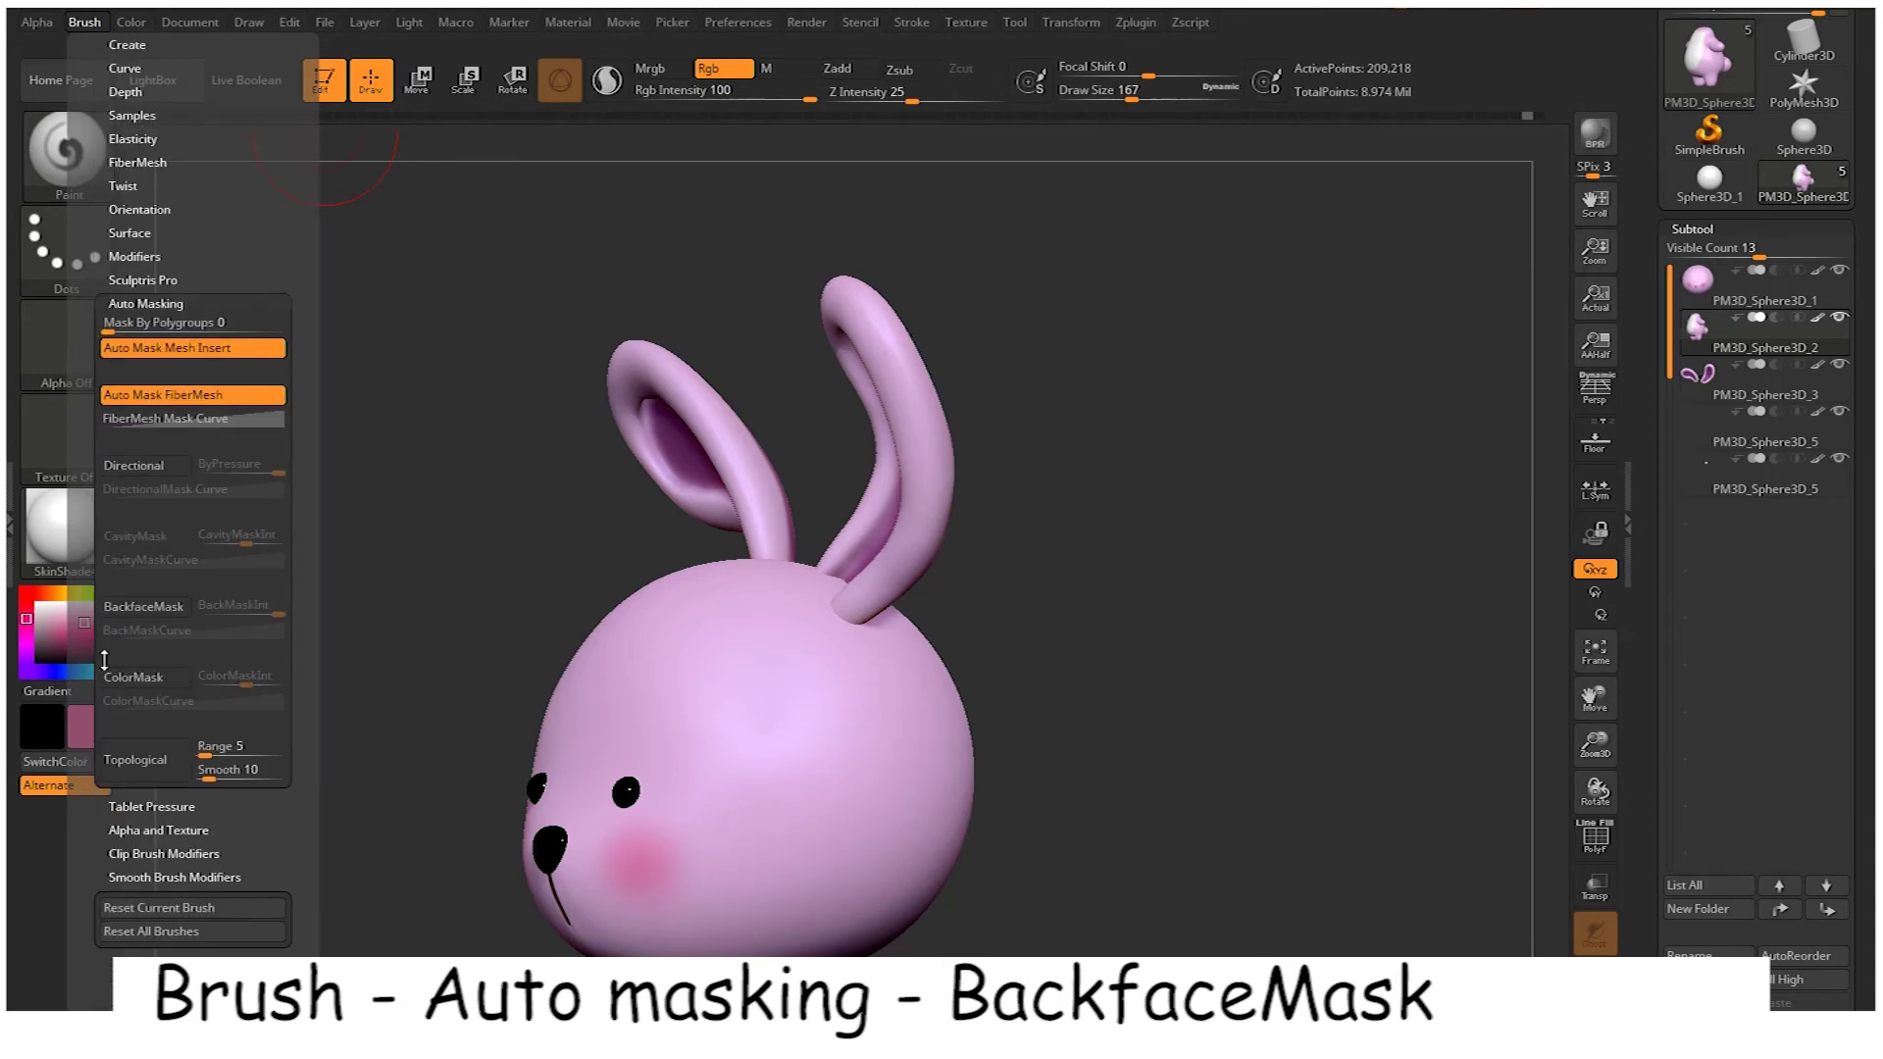
left_click(143, 606)
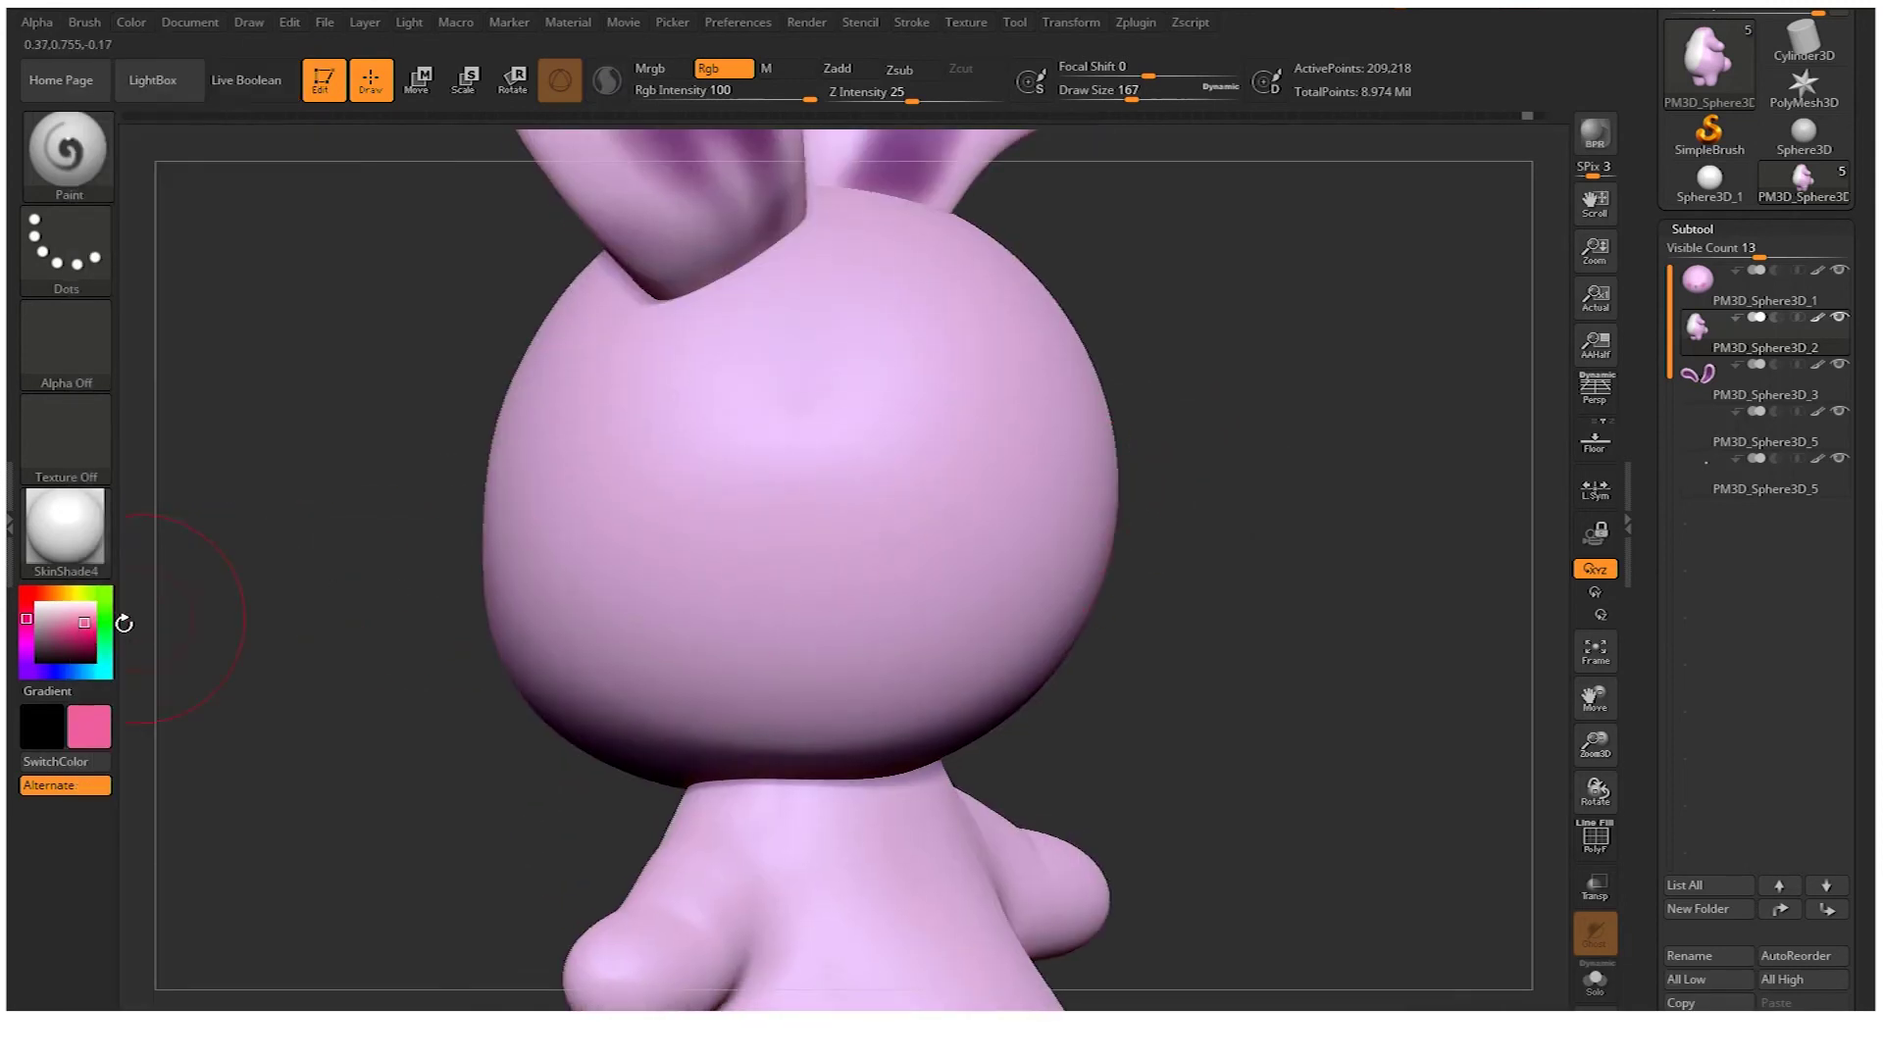
Sample the light pink and paint over the purple bleeding through on the backs of the ears
key("c")
mouse_move(373, 346)
left_mouse_down()
mouse_move(559, 462)
mouse_move(708, 425)
left_mouse_up()
left_click_drag(404, 572, 397, 565)
mouse_move(646, 424)
left_mouse_down()
mouse_move(647, 501)
mouse_move(686, 353)
left_mouse_up()
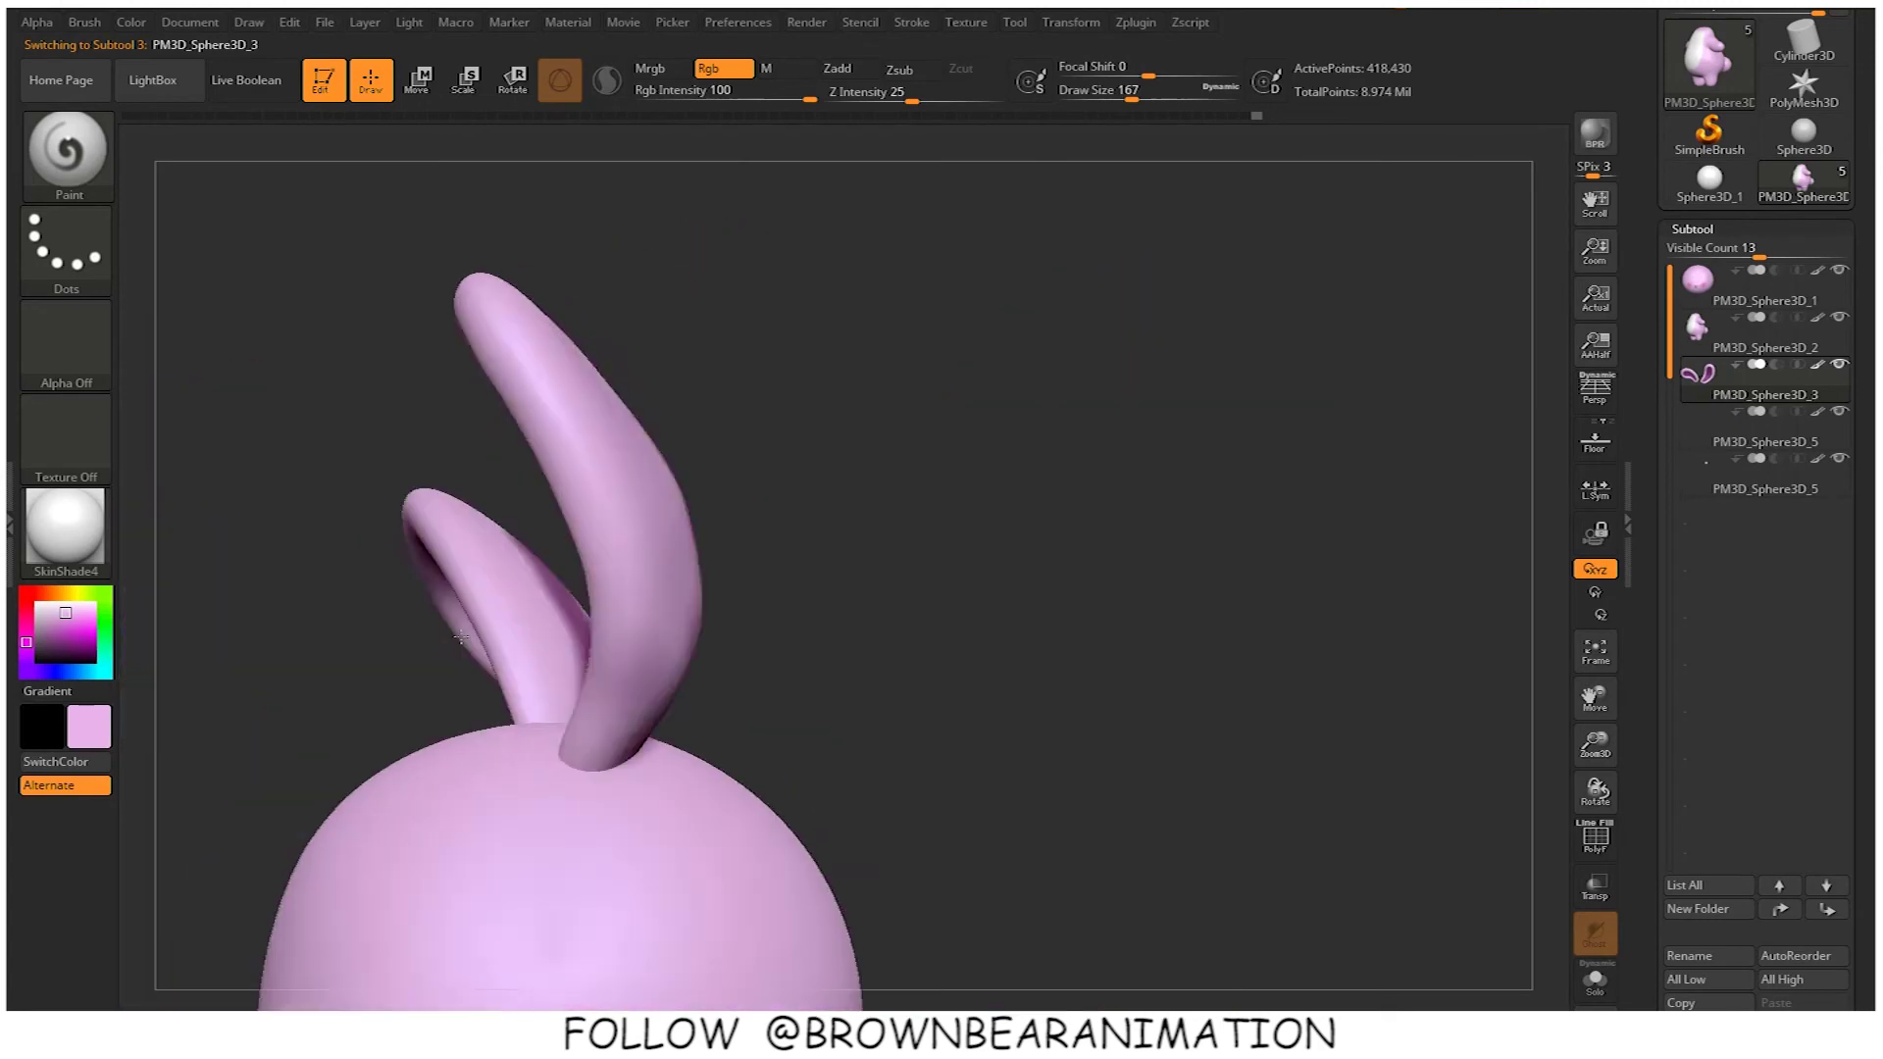
mouse_move(471, 549)
left_mouse_down()
mouse_move(534, 583)
mouse_move(708, 389)
mouse_move(854, 683)
left_mouse_up()
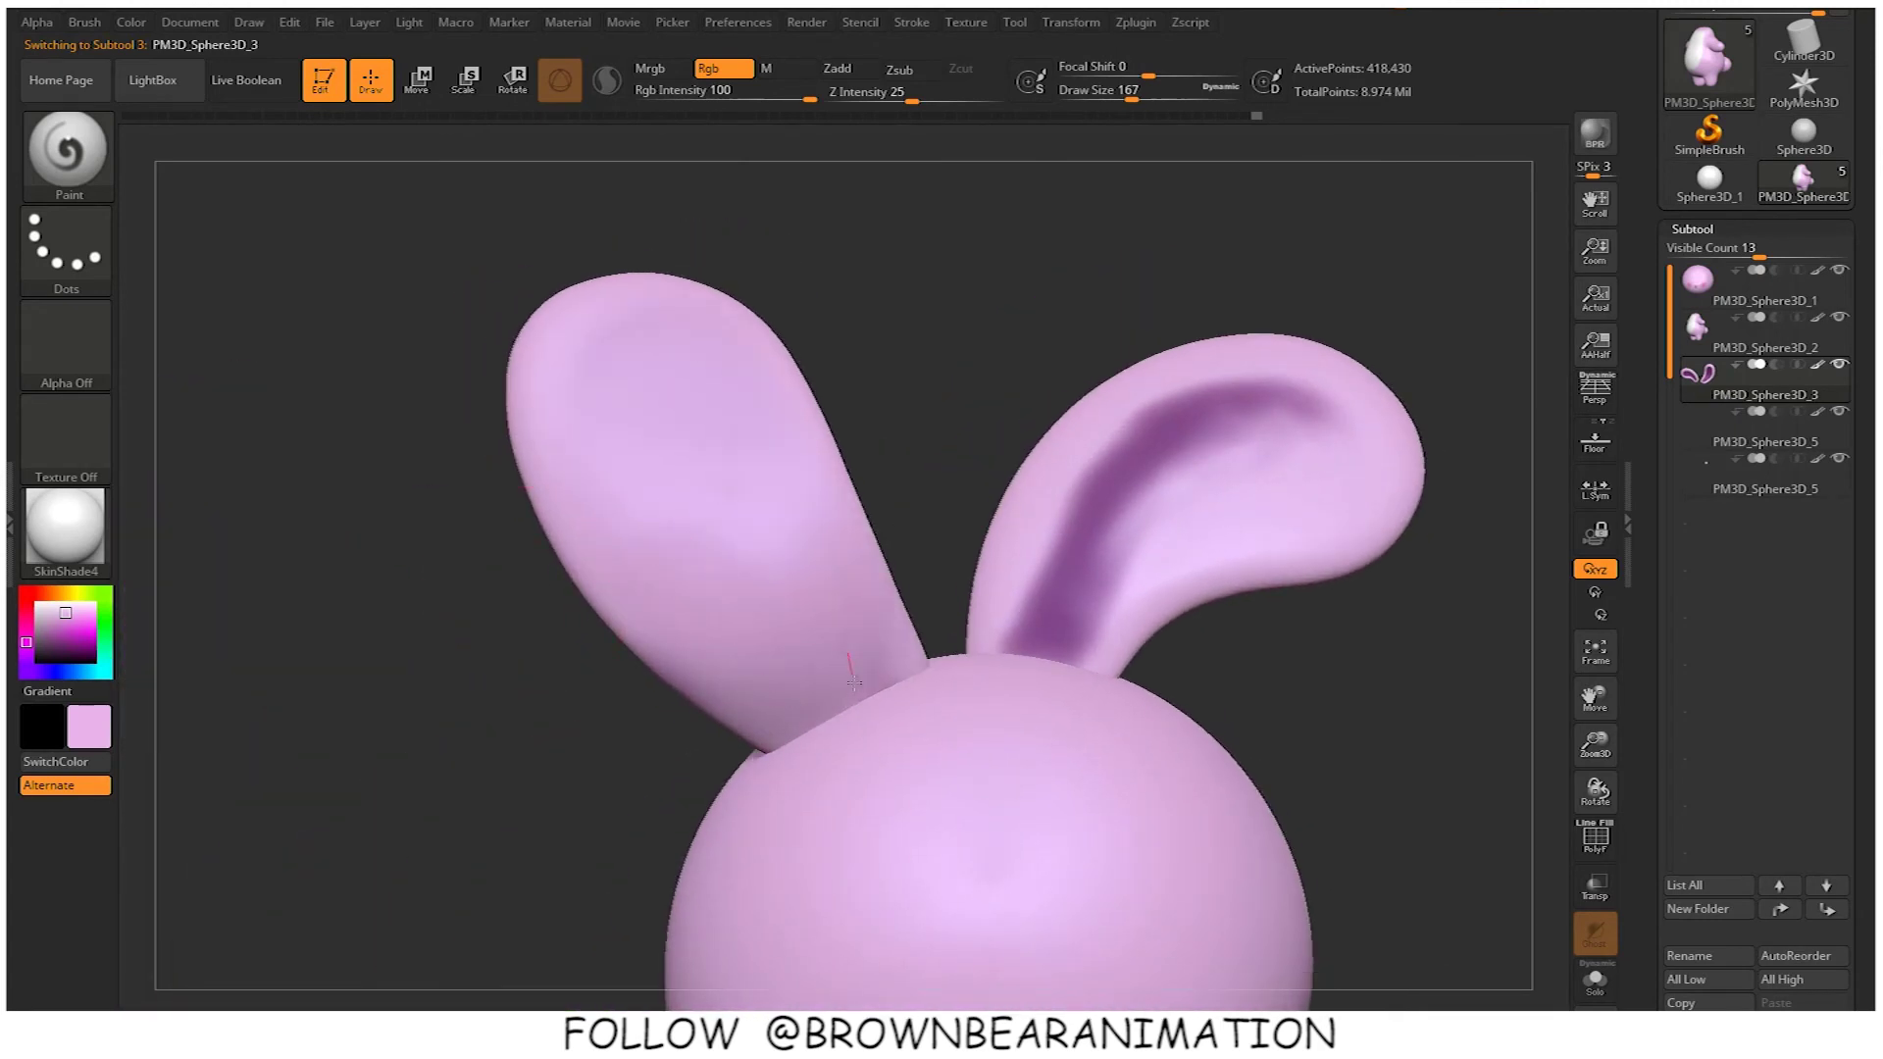
mouse_move(939, 576)
left_mouse_down()
mouse_move(1050, 618)
mouse_move(1157, 470)
mouse_move(1304, 412)
mouse_move(1034, 667)
left_mouse_up()
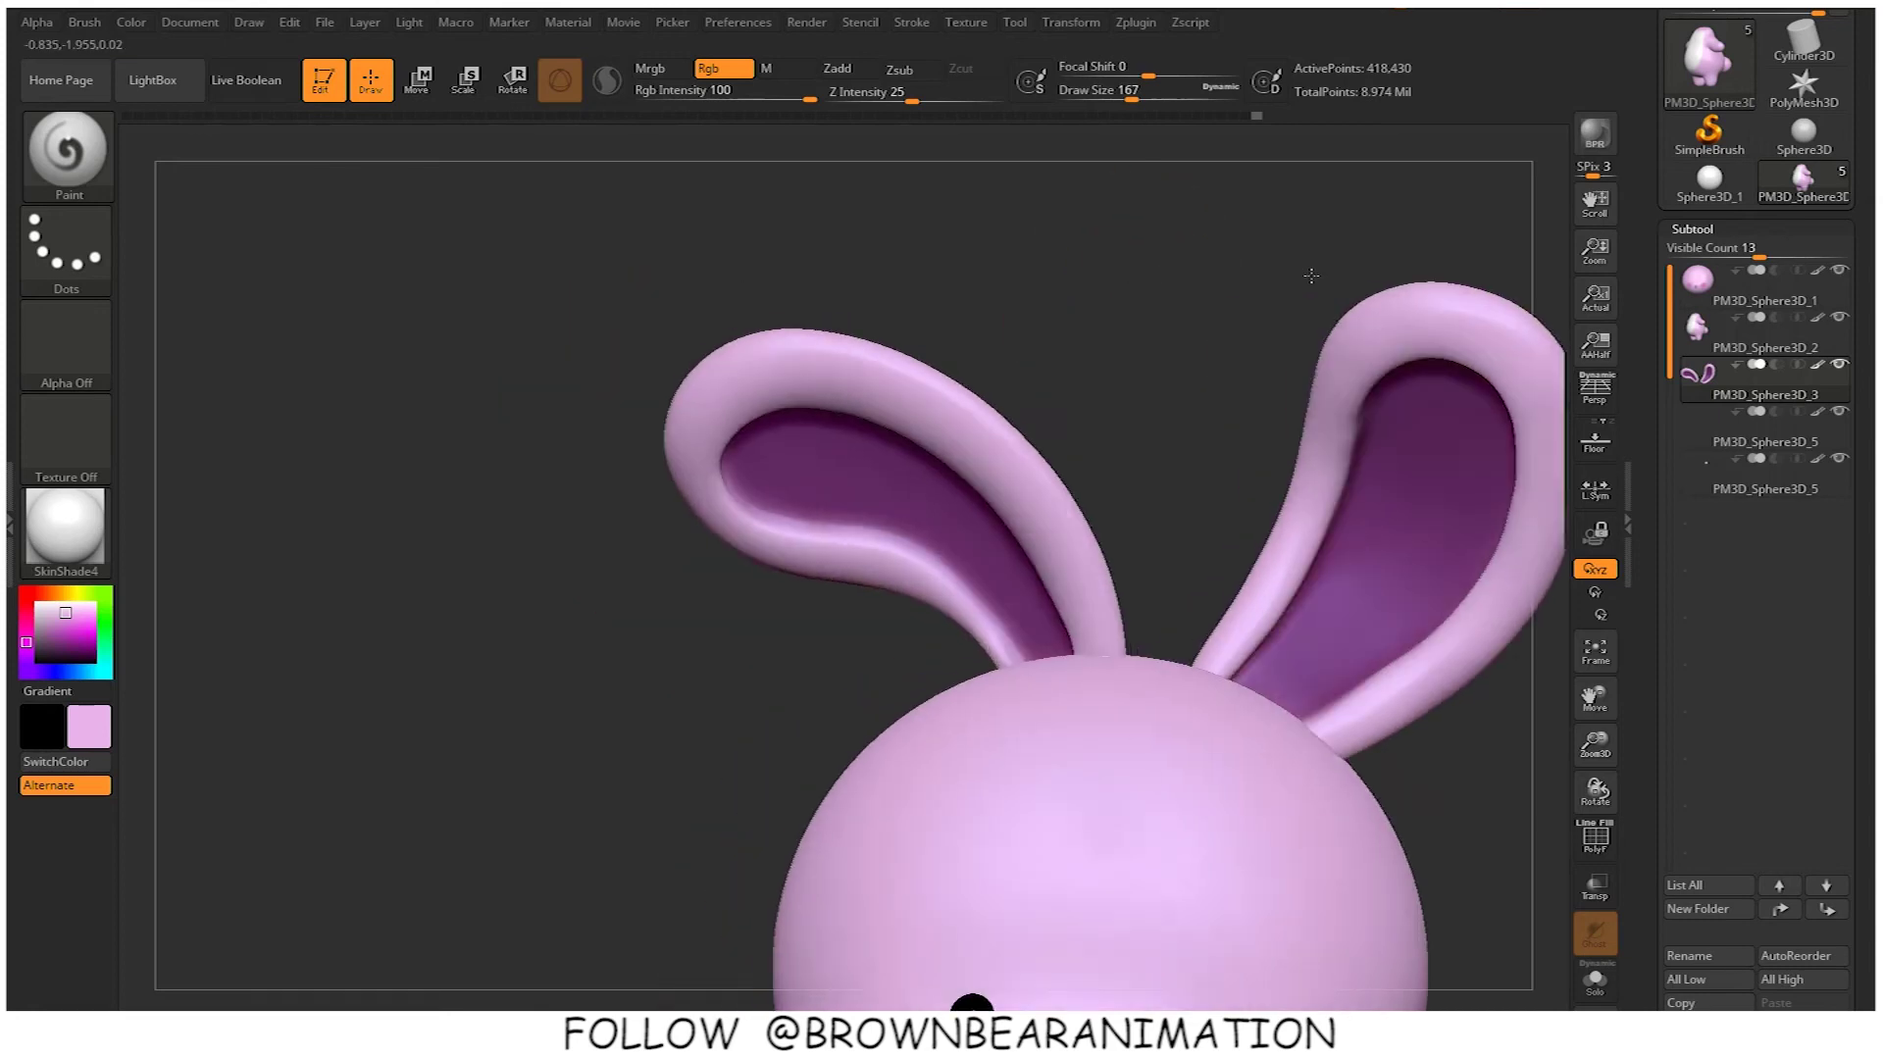
mouse_move(1193, 298)
left_mouse_down()
mouse_move(1317, 406)
mouse_move(1303, 474)
mouse_move(1226, 470)
mouse_move(1303, 474)
mouse_move(1167, 284)
left_mouse_up()
left_click_drag(1274, 461, 1285, 308, "alt")
Choose a deeper purple-pink, select the body subtool and paint the round tail at draw size 212
mouse_move(66, 616)
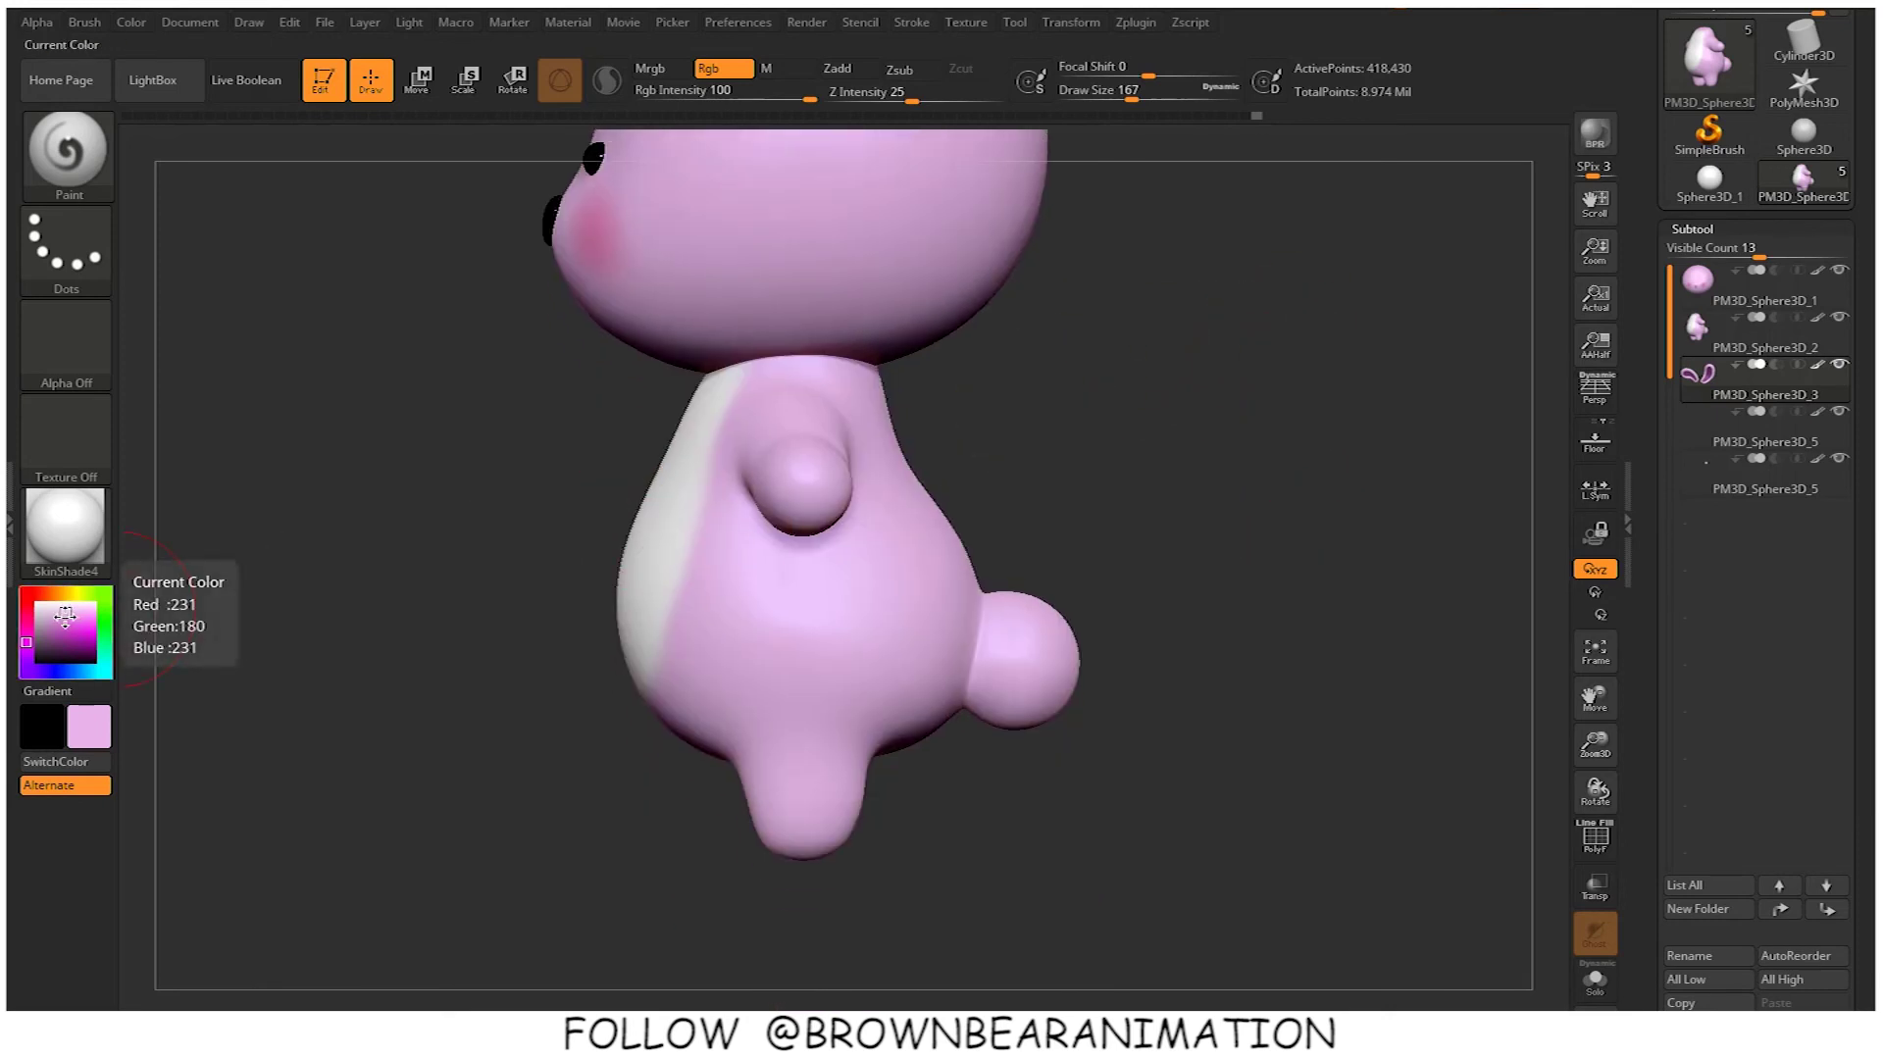
left_click_drag(68, 614, 866, 635)
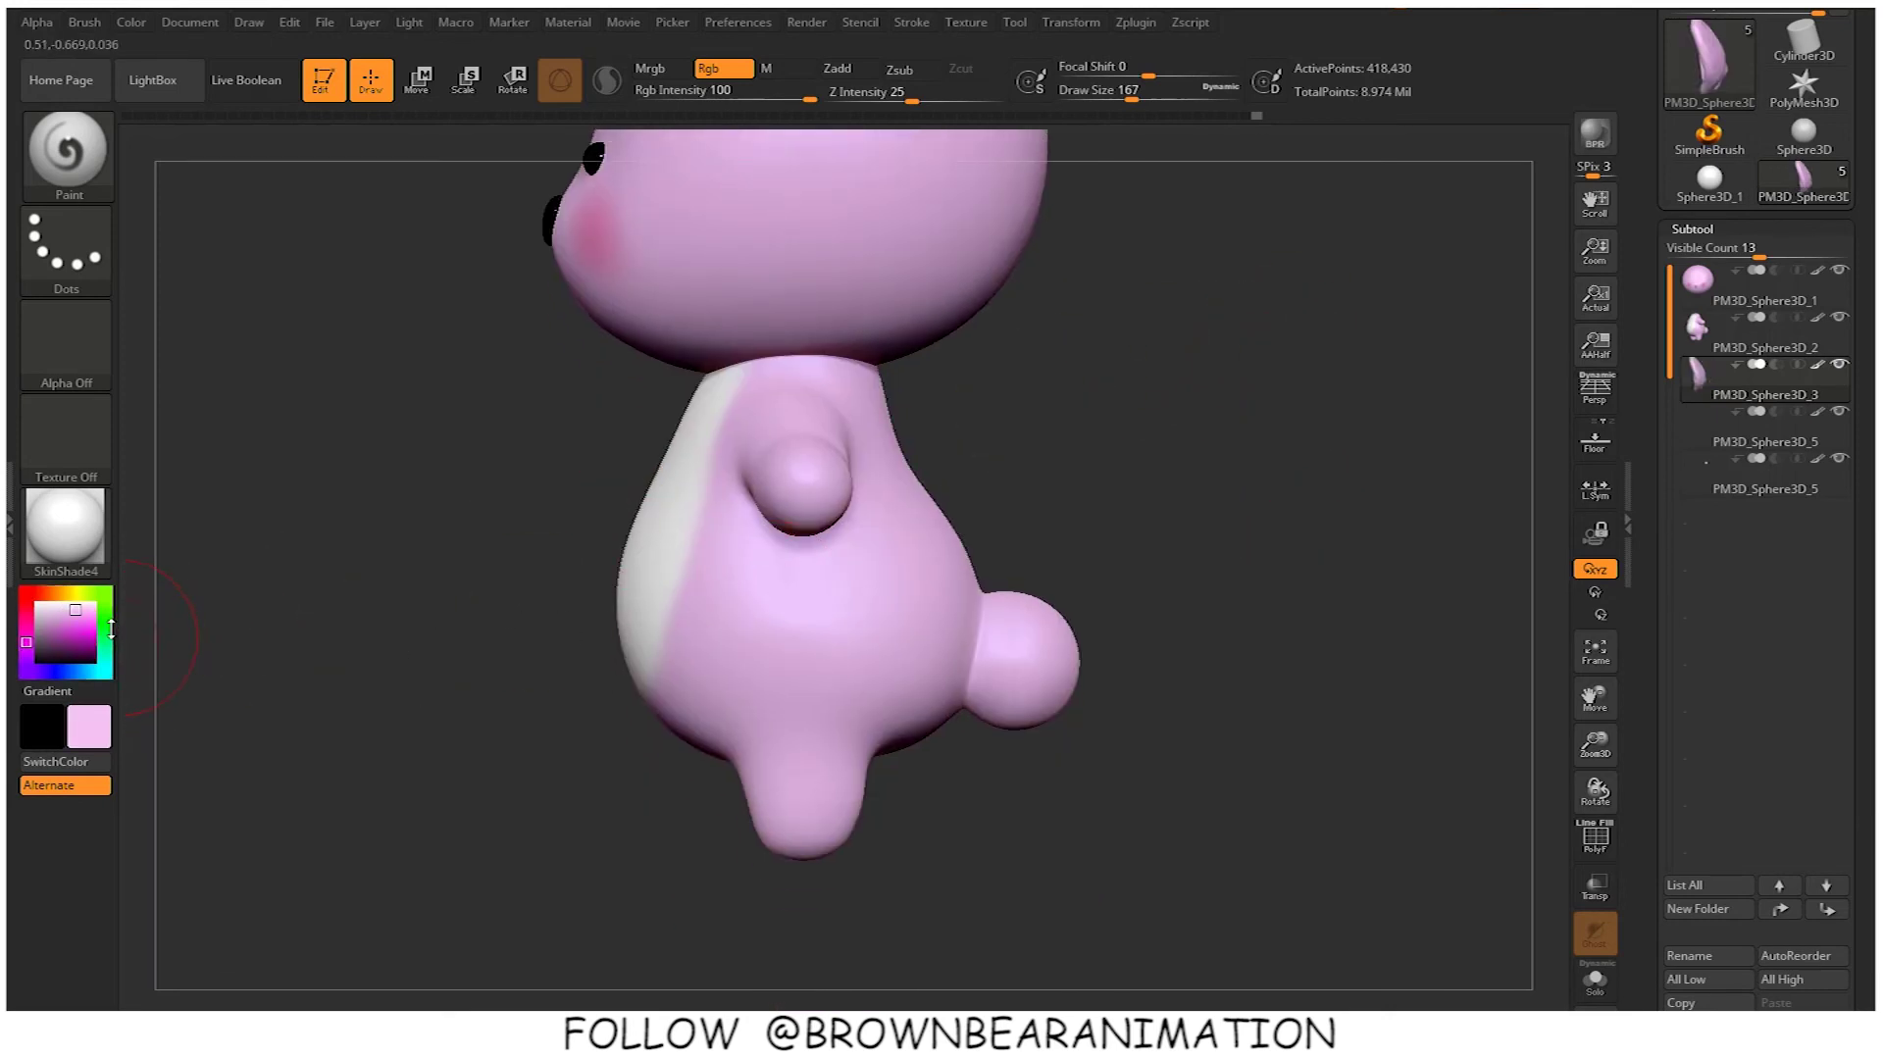
left_click_drag(1259, 516, 1177, 255, "alt")
left_click(812, 662, "alt")
left_click_drag(1140, 604, 1124, 383, "alt")
key("s")
left_click_drag(1042, 529, 1051, 529)
left_click_drag(994, 607, 1016, 431)
left_click_drag(1065, 639, 1022, 413)
left_click_drag(1227, 499, 1061, 389)
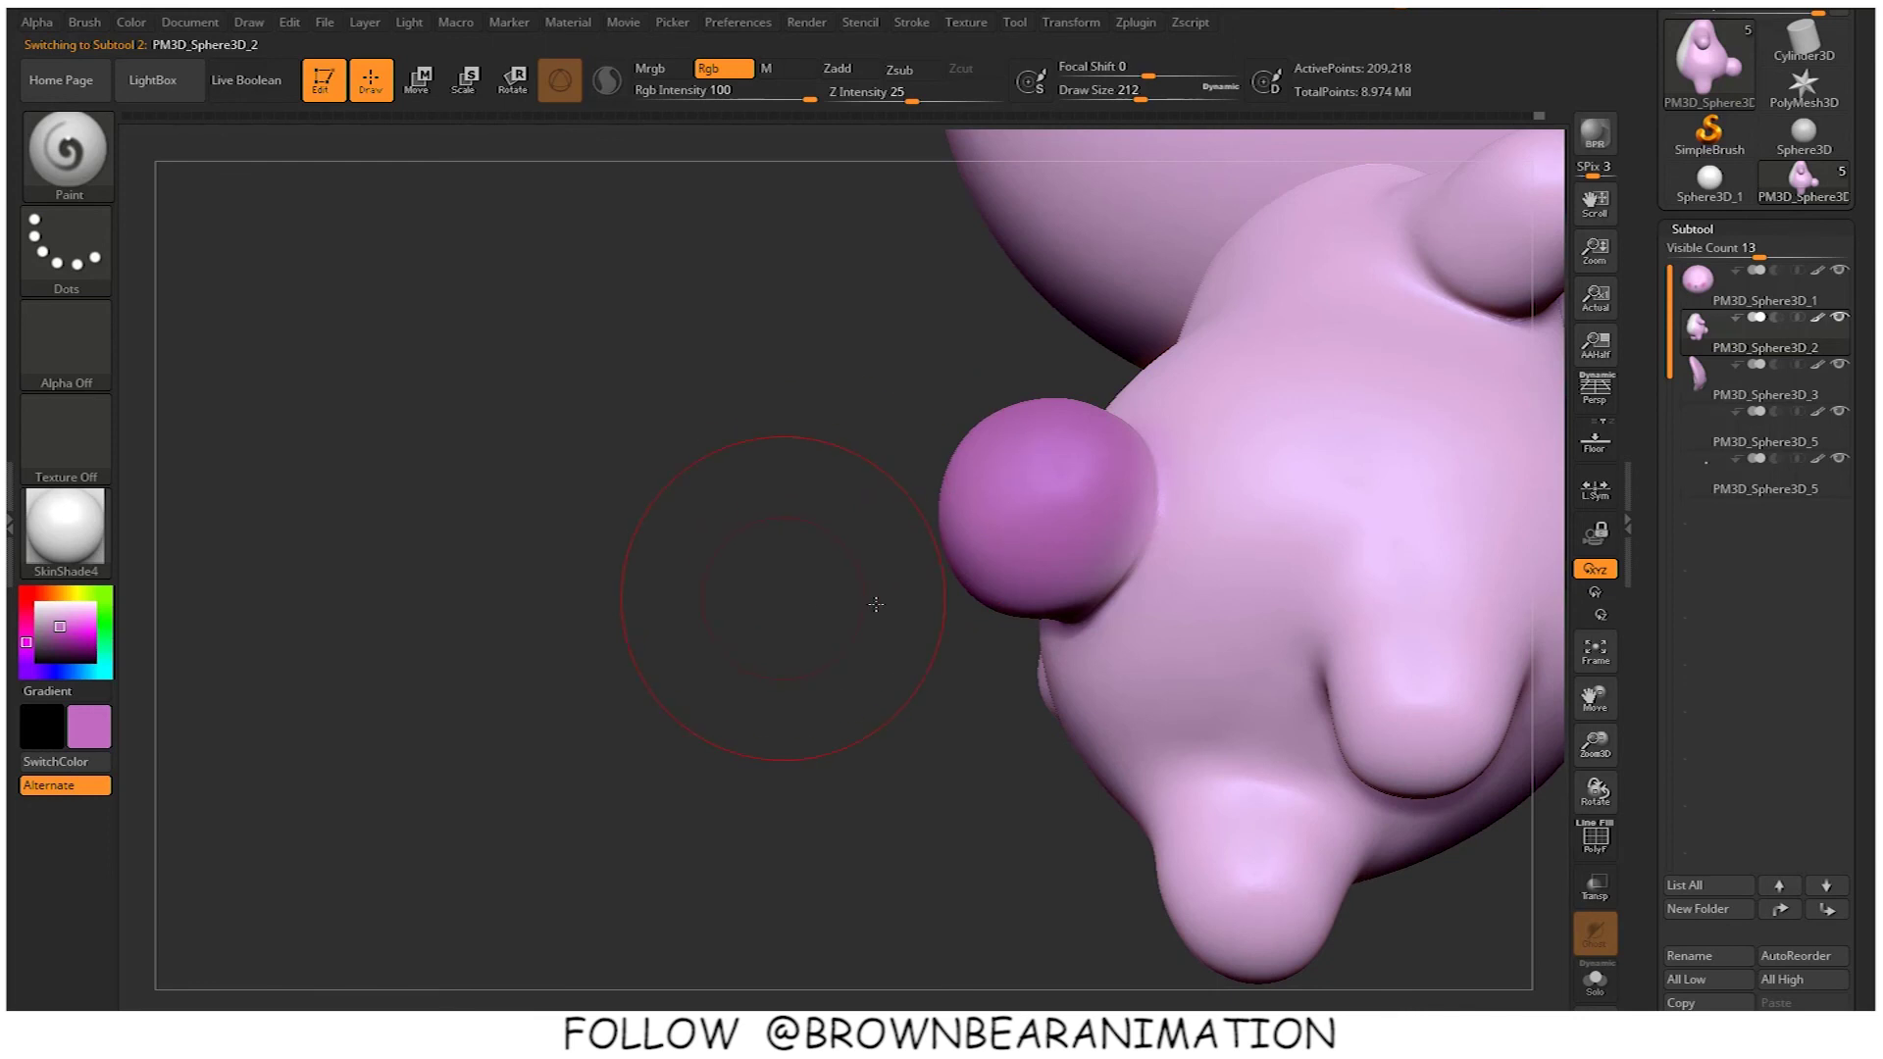
Smooth the colour transition where the purple tail meets the body
left_click_drag(876, 604, 981, 490)
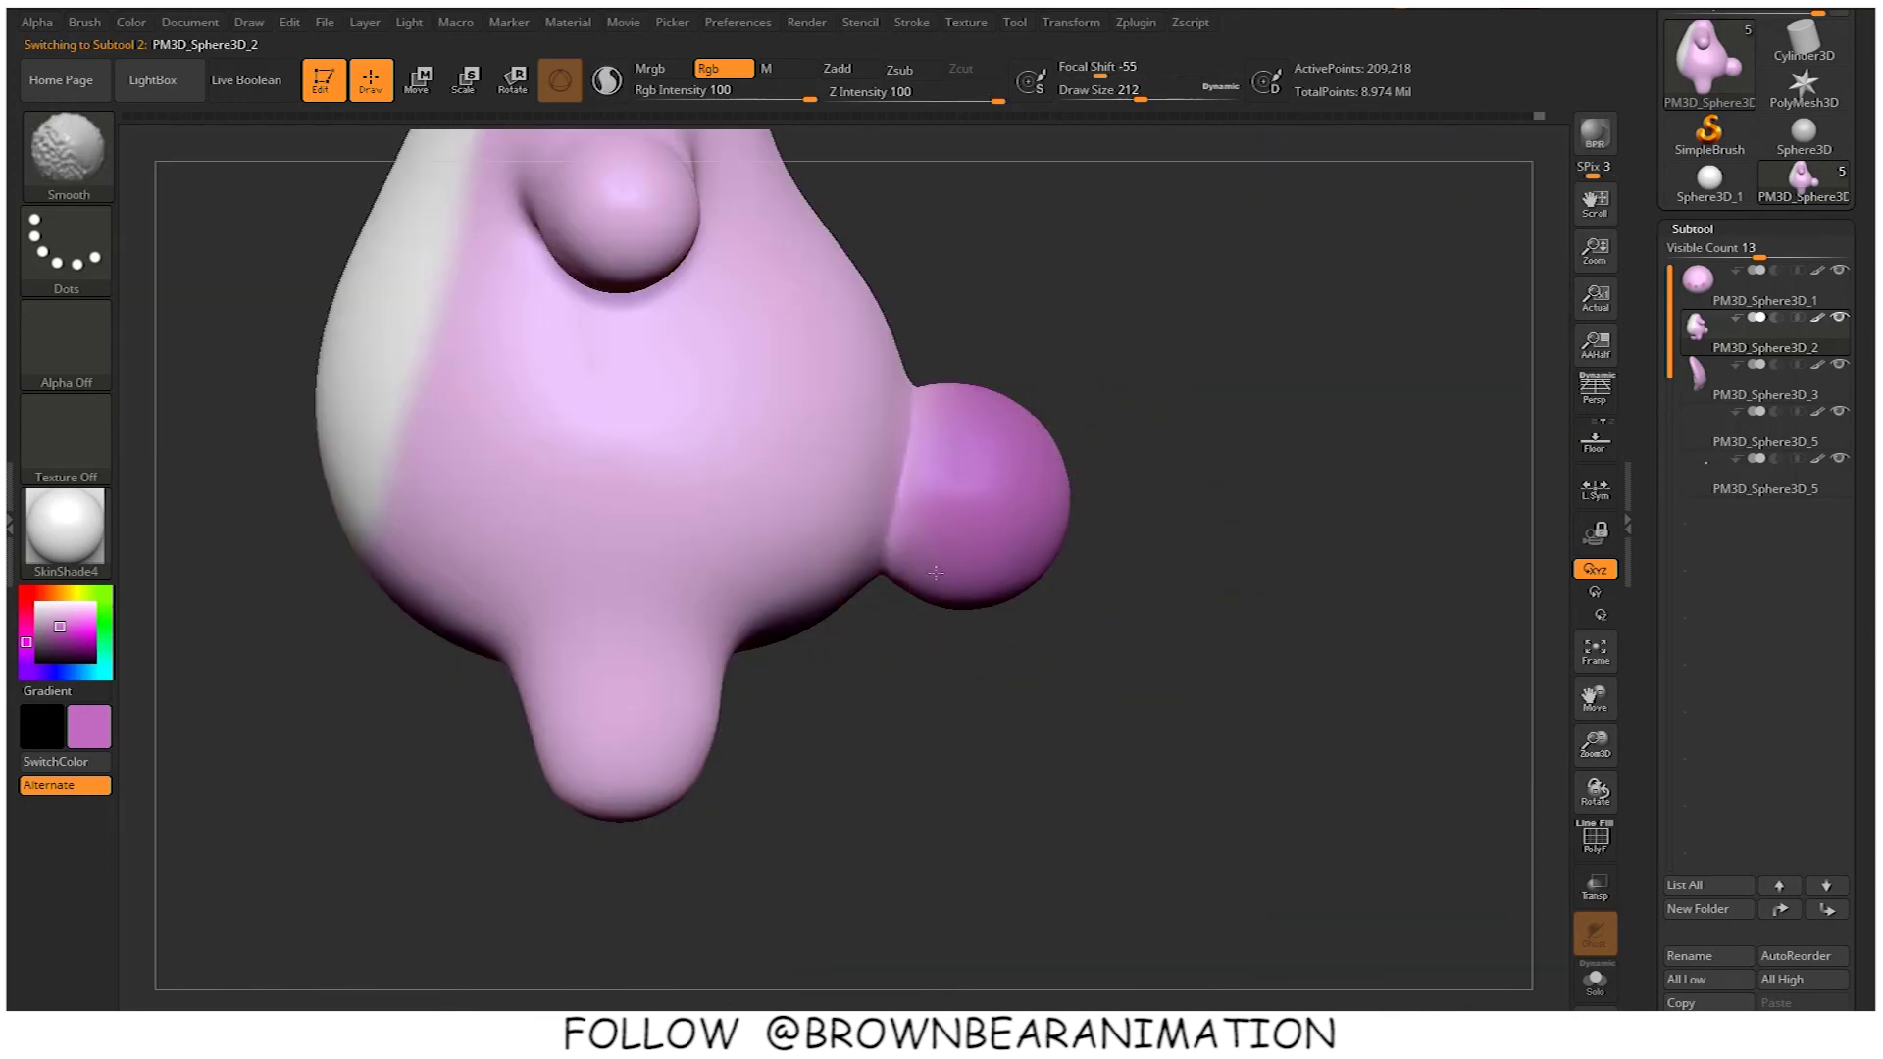
left_click_drag(1114, 618, 937, 533, "shift")
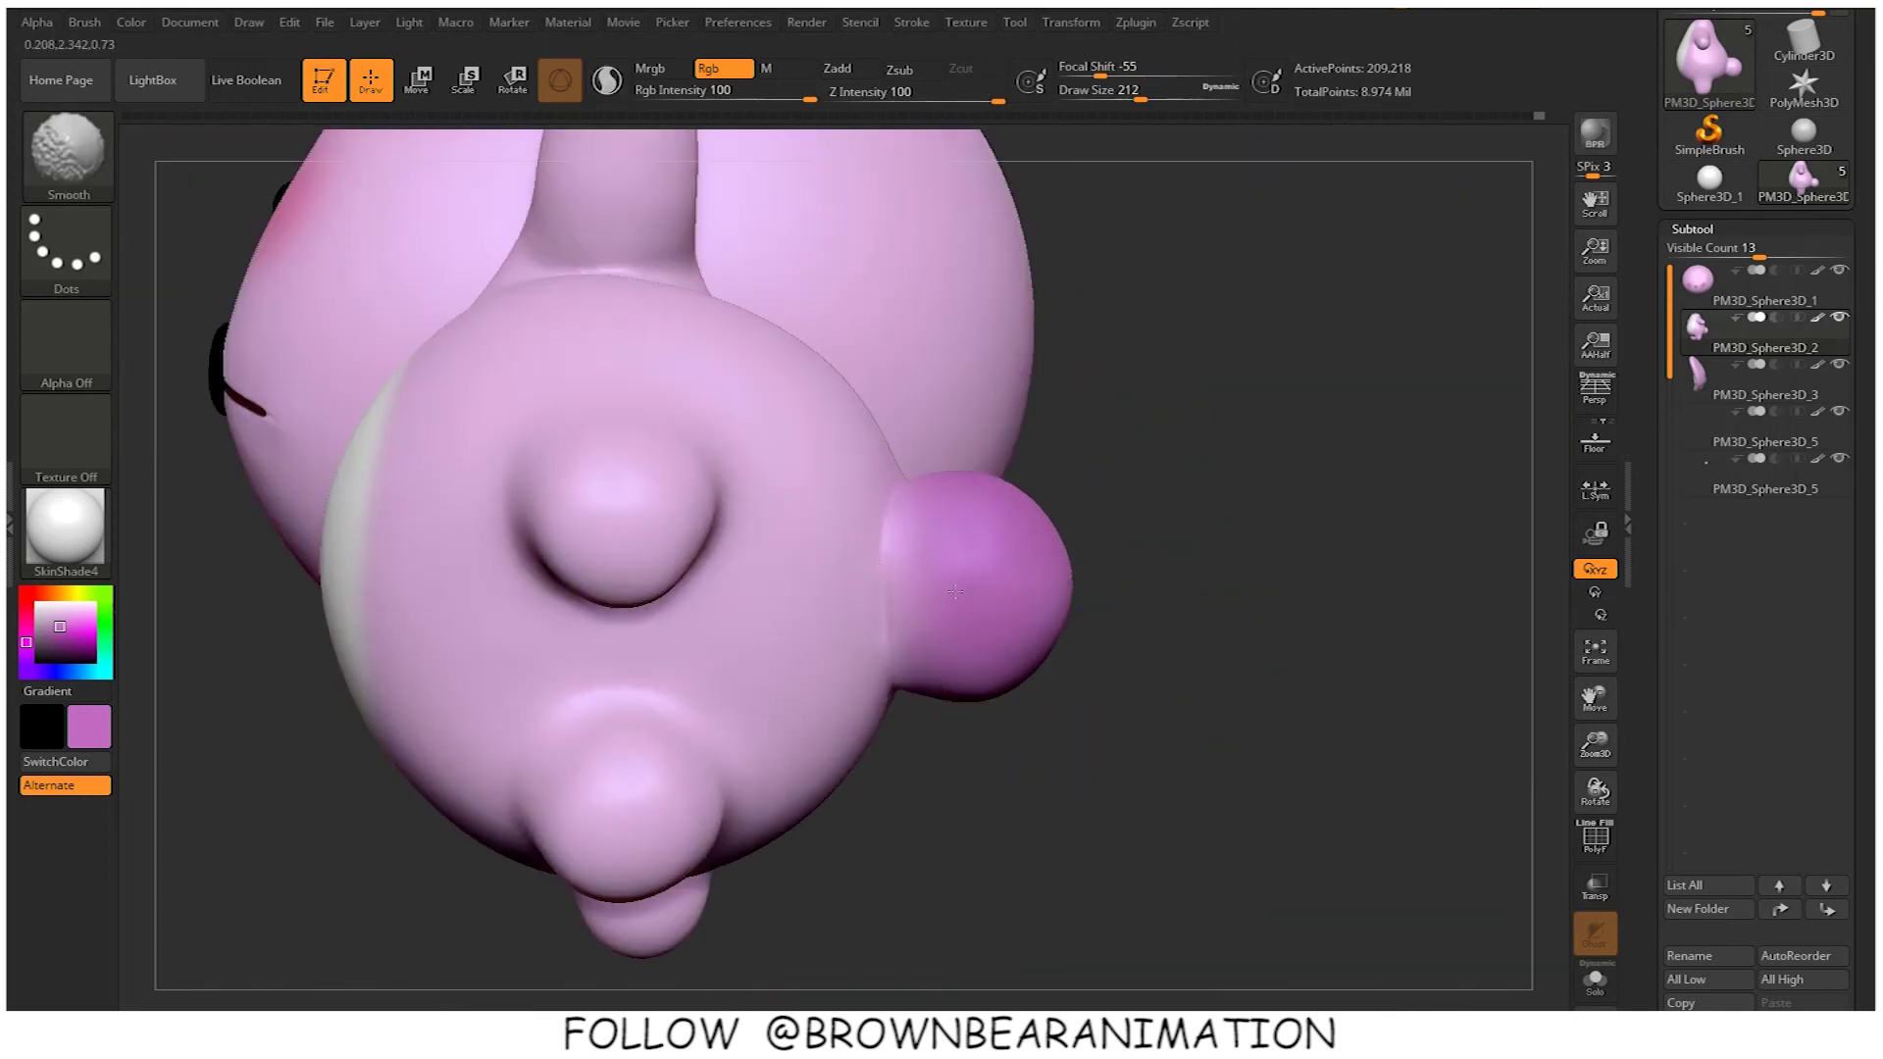
left_click_drag(1190, 513, 1189, 337)
left_click_drag(1189, 337, 1204, 450, "alt")
mouse_move(1204, 450)
left_mouse_down("alt")
mouse_move(1199, 520)
mouse_move(1274, 542)
mouse_move(1224, 505)
mouse_move(1278, 513)
mouse_move(1206, 512)
mouse_move(1248, 520)
mouse_move(1247, 545)
left_mouse_up("alt")
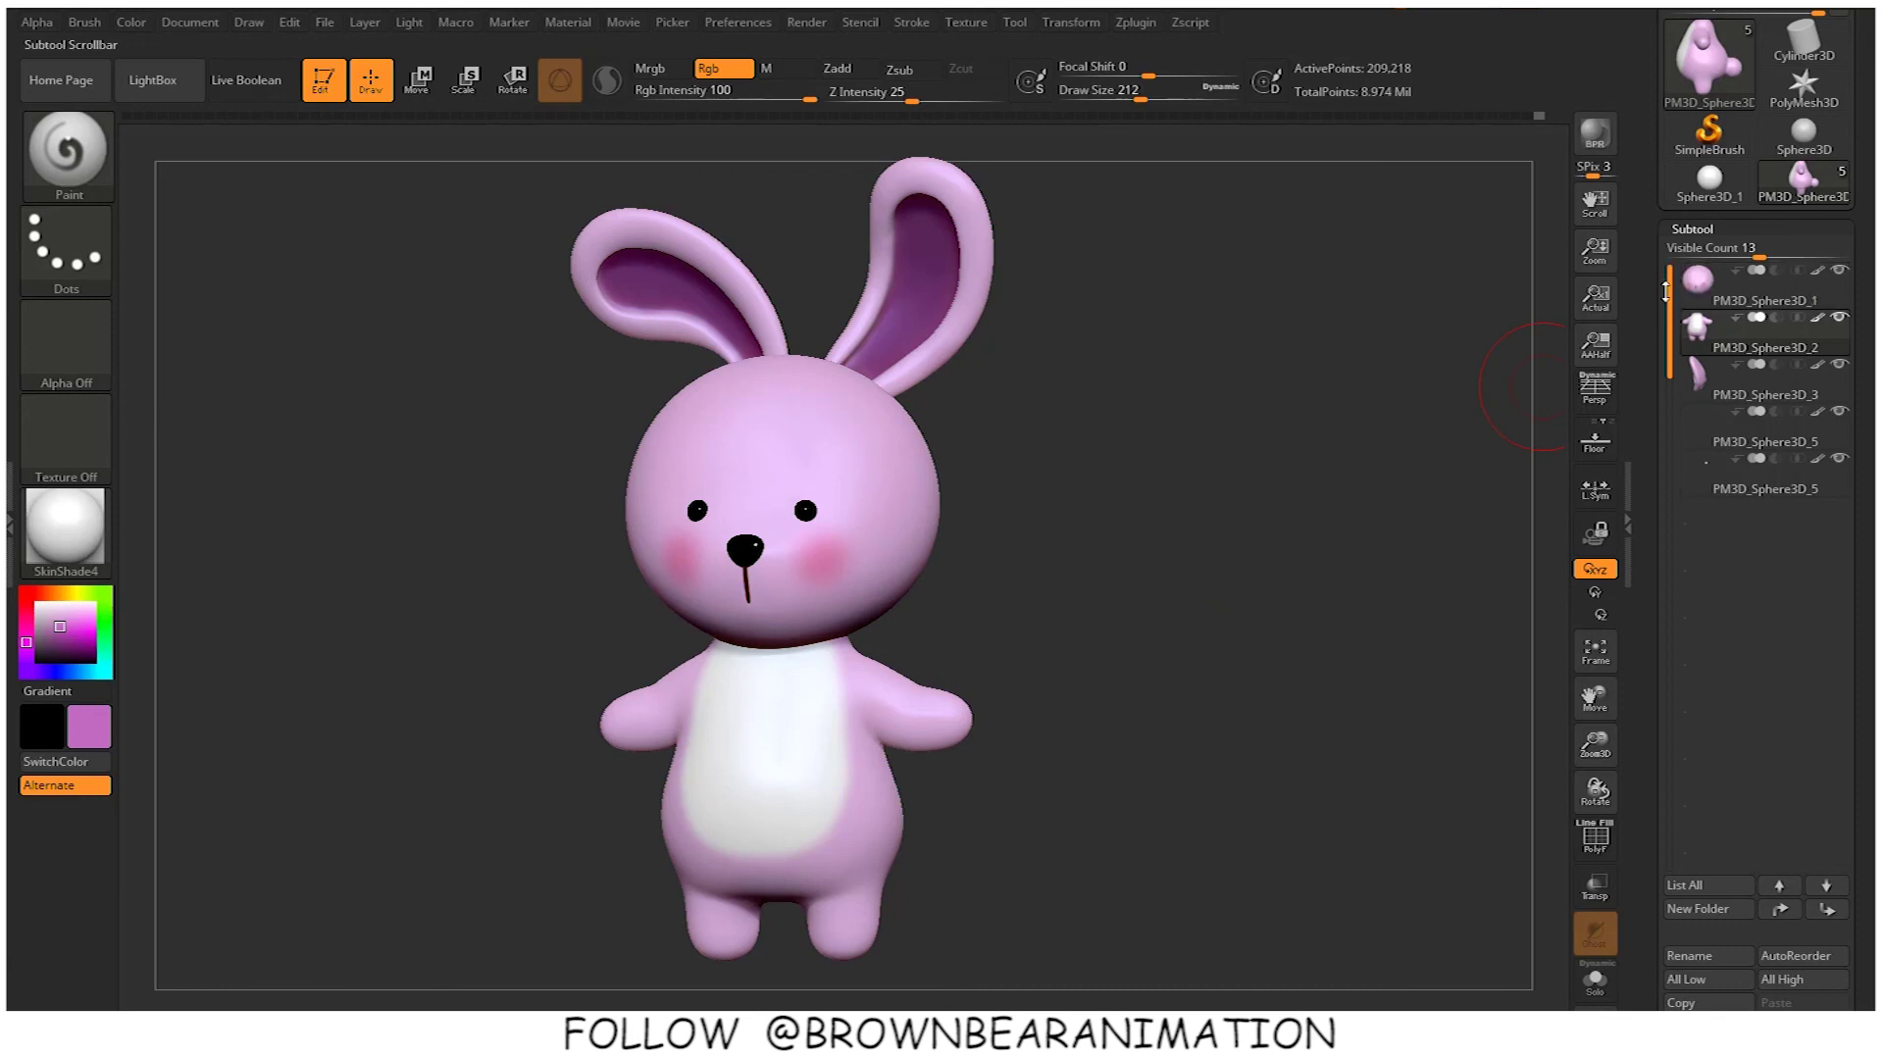
left_click(1732, 306)
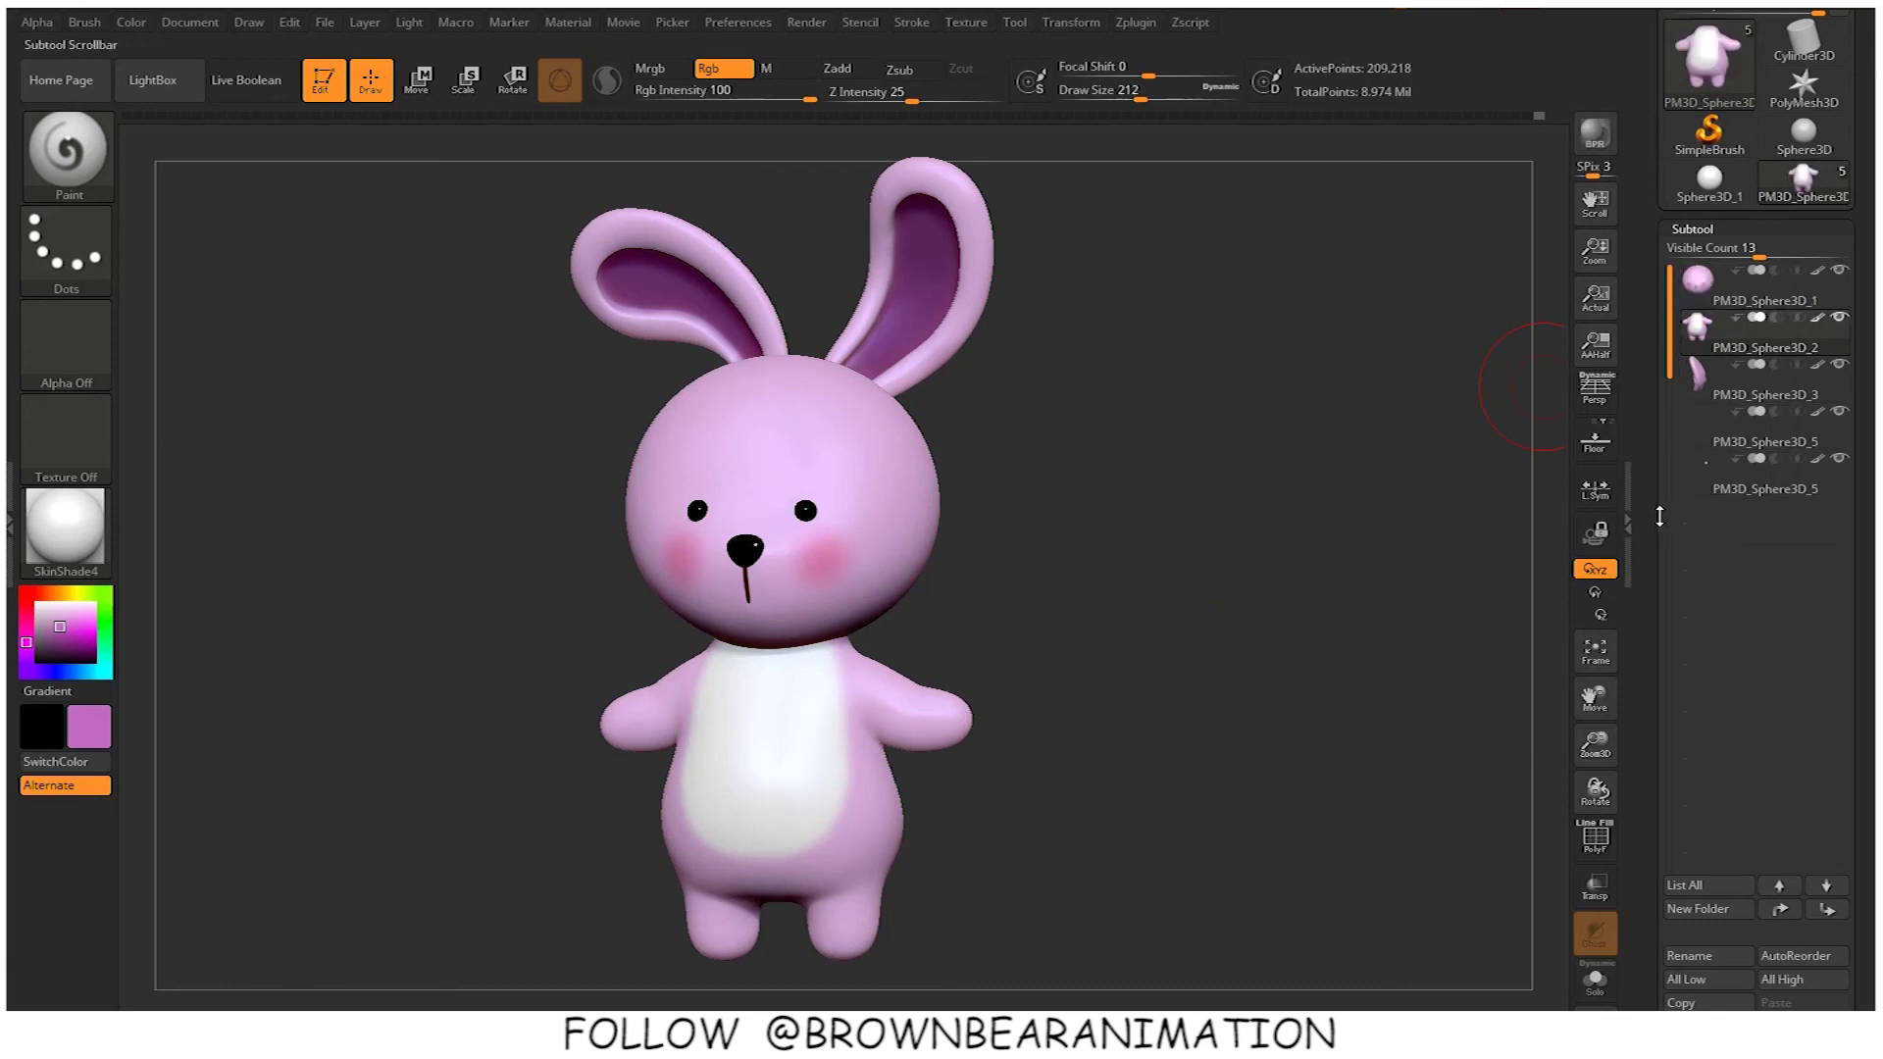